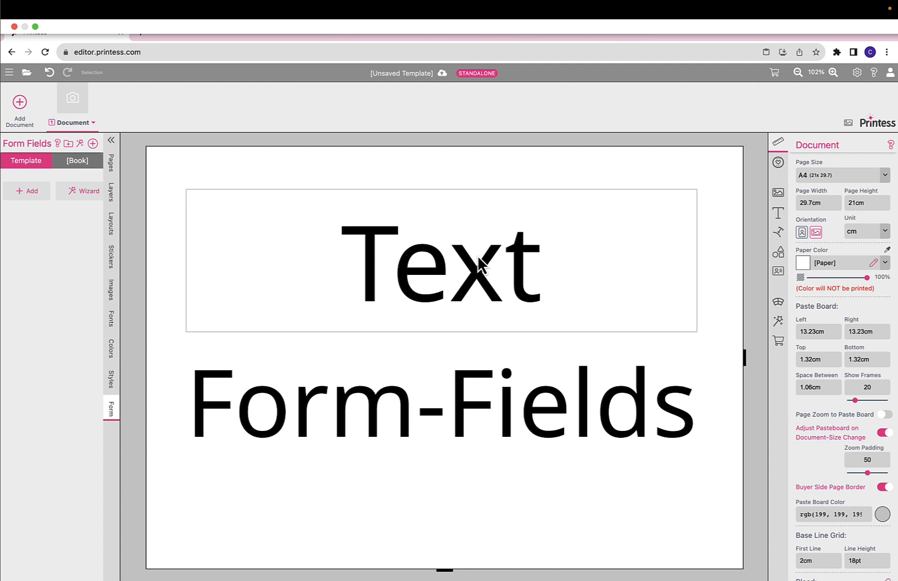
Step: Delete the "Text" and "Form-Fields" text frames from the page
click(468, 383)
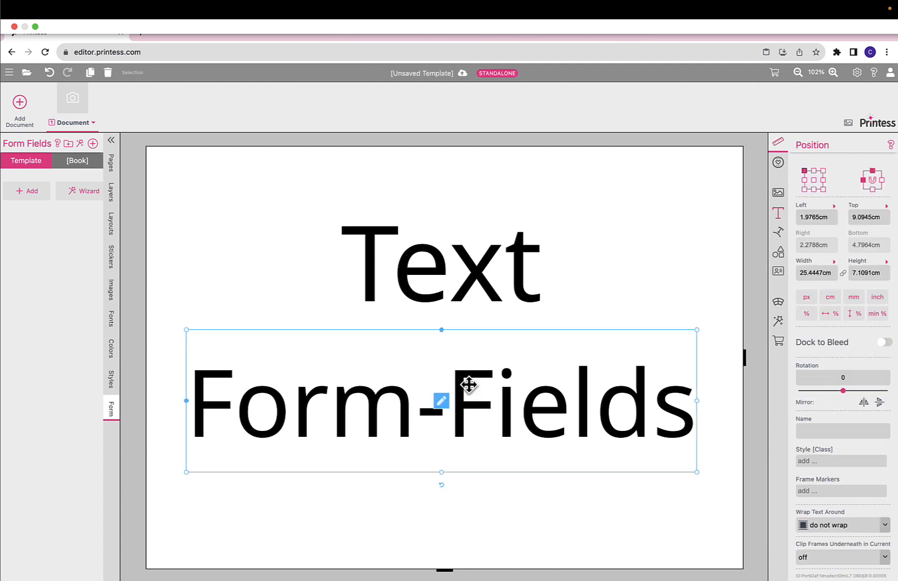
shift+click(482, 242)
key(Delete)
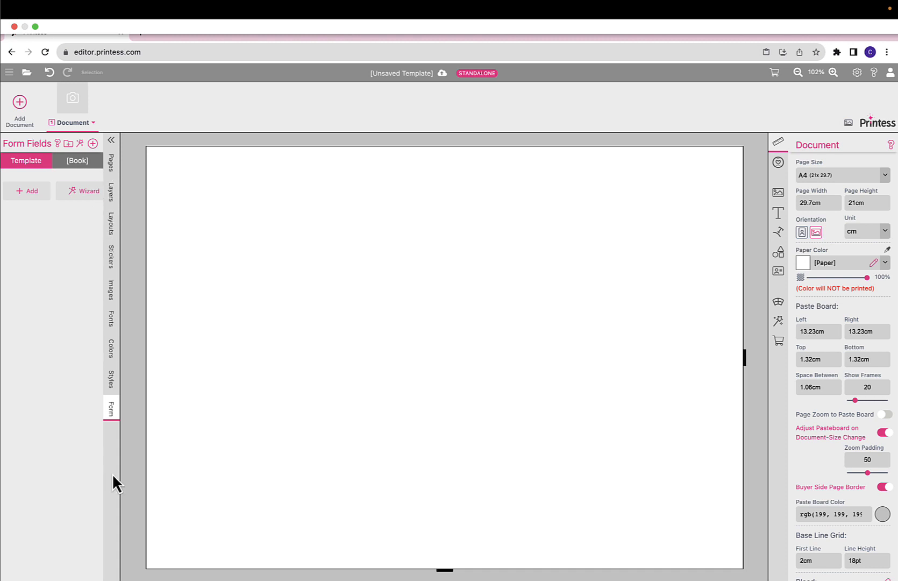
Step: Show the template-level form fields and switch to the document-level form fields
click(113, 412)
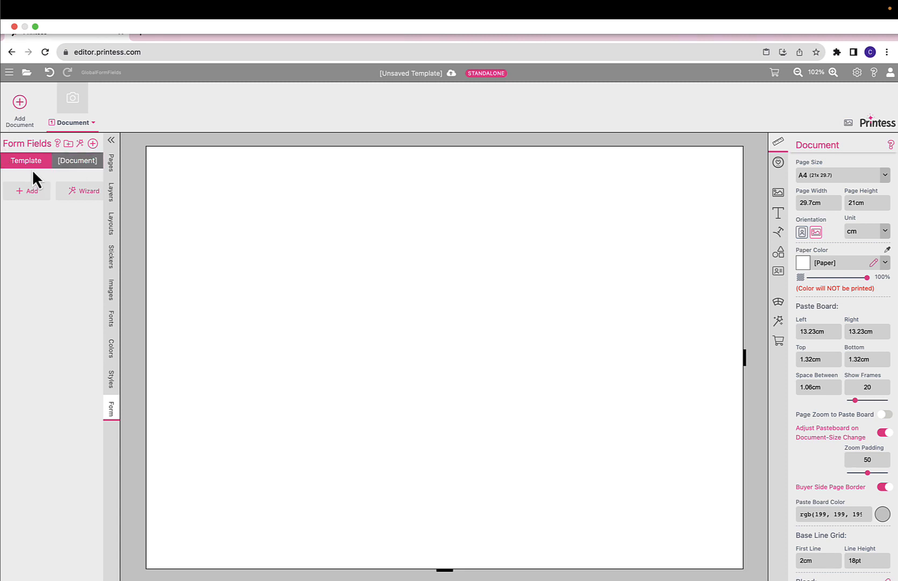
click(76, 166)
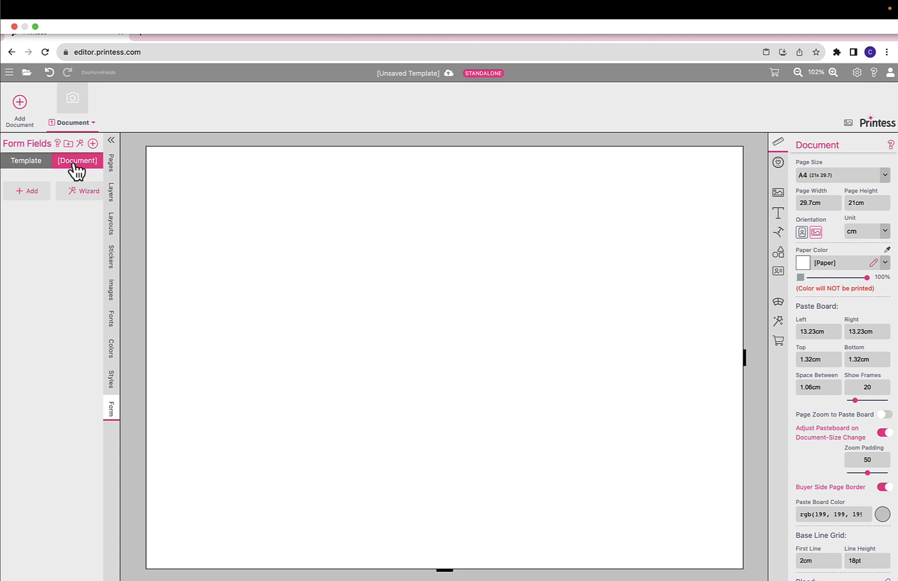
Step: Open the food menu template with four boards and delete everything on the 4 Boards page
click(26, 72)
click(589, 177)
click(592, 183)
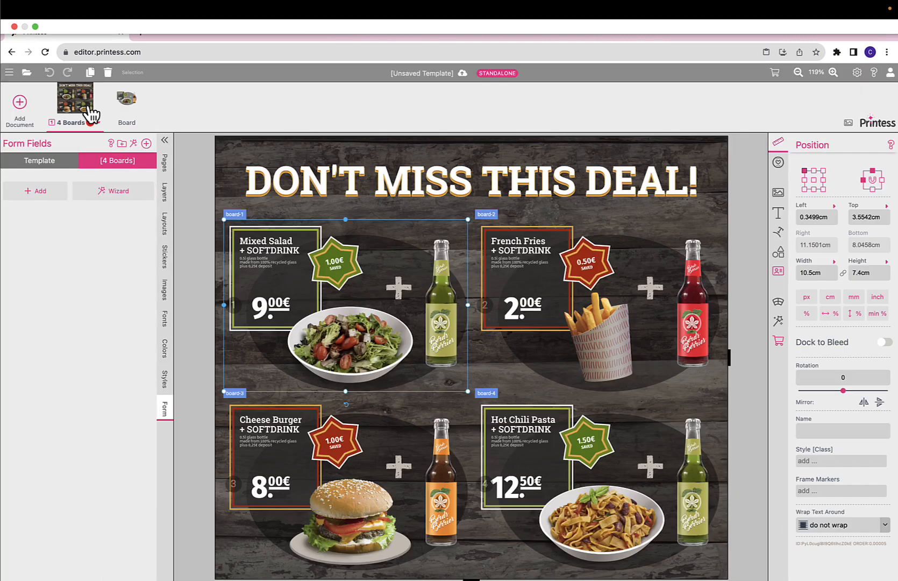
key(super+a)
key(Delete)
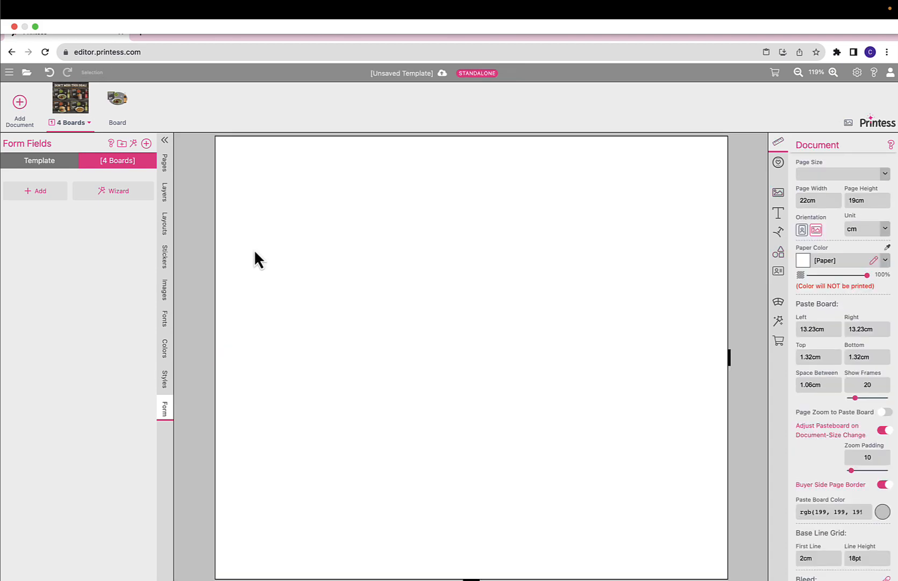
Step: Open the Board document and examine its document-level form fields
click(119, 100)
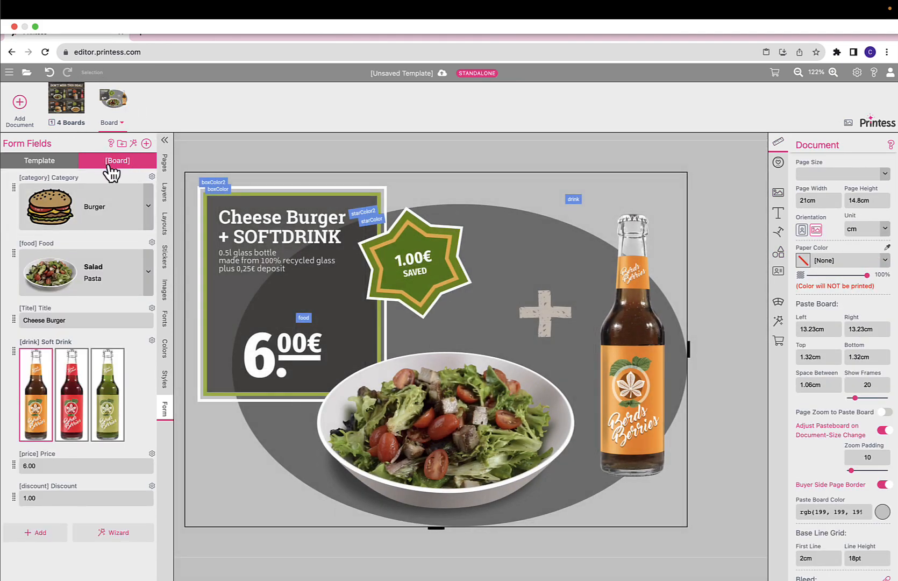
click(63, 159)
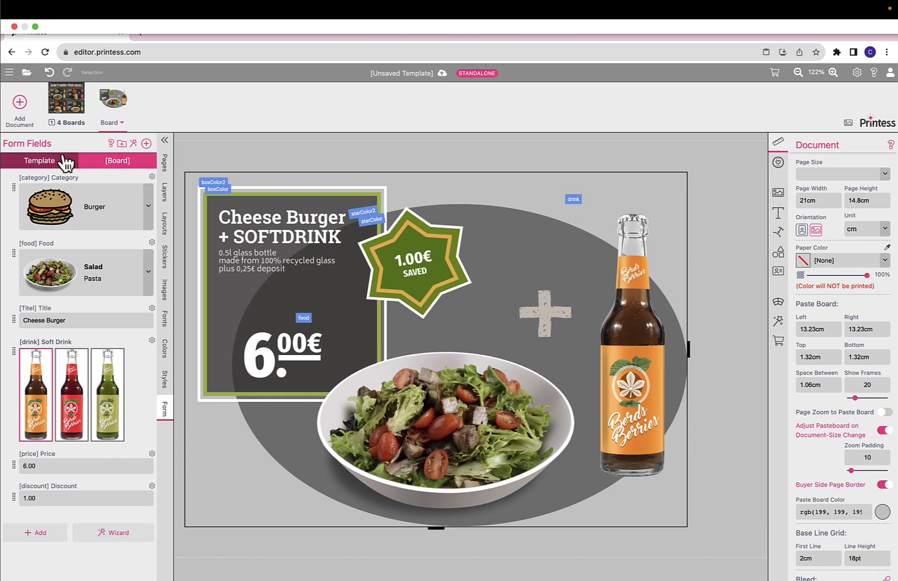
click(129, 165)
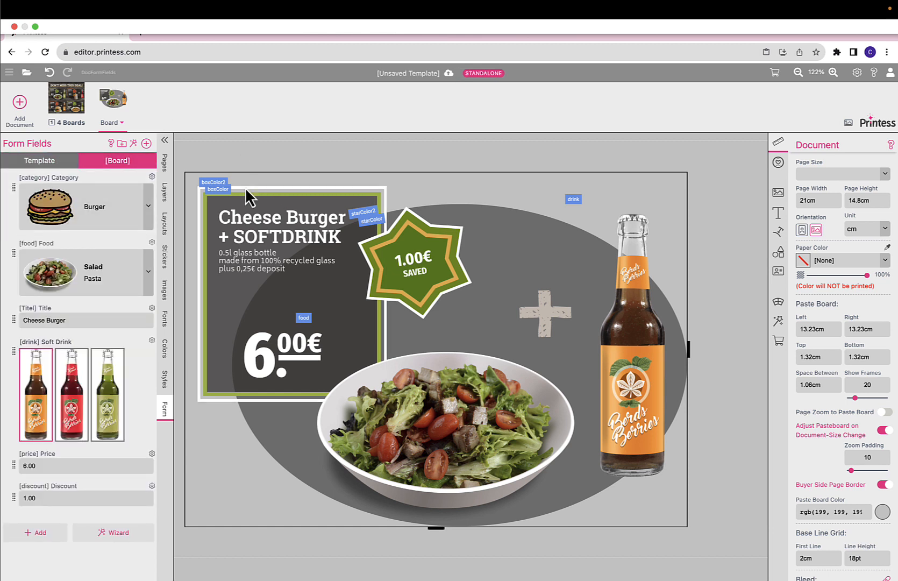
Step: Place two instances of the Board document on the empty 4 Boards page, one below the other
click(72, 95)
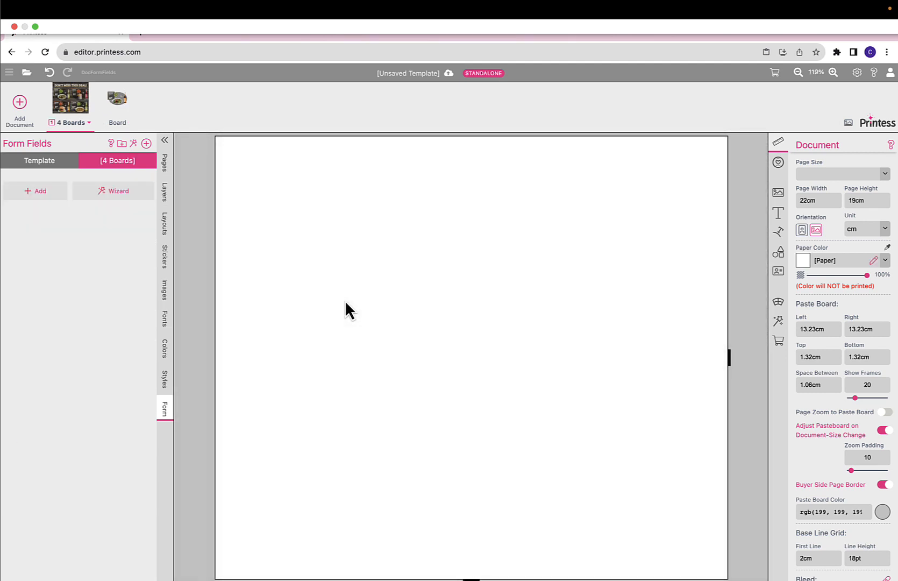
drag(121, 113, 376, 233)
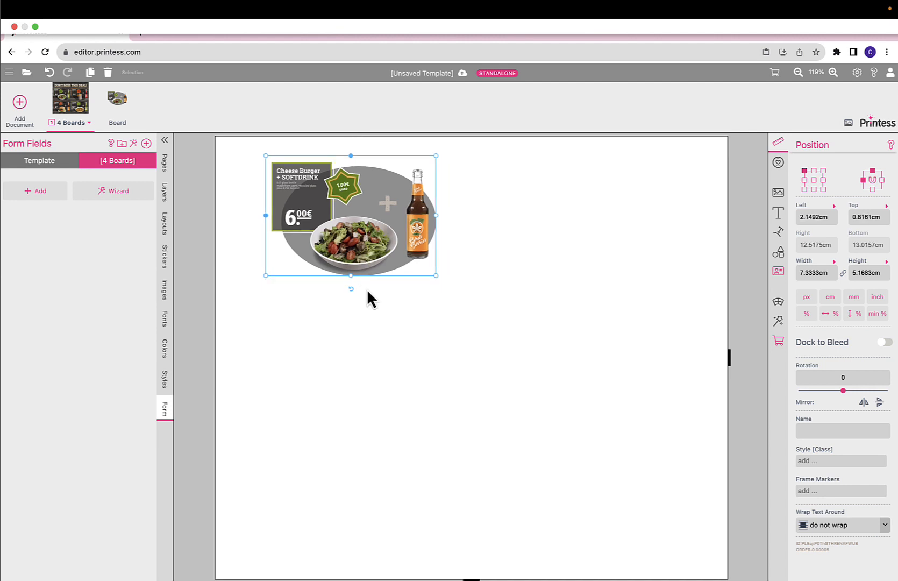
click(367, 289)
drag(117, 100, 387, 378)
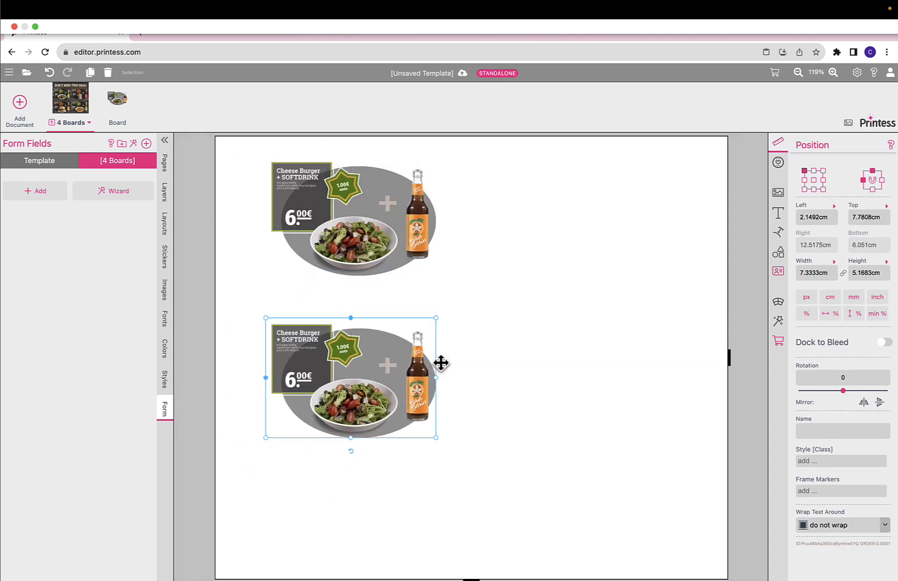
Step: Preview the buyer side and set the upper board's soft drink to Berries Lime and the lower board's to Berries Currant
click(775, 72)
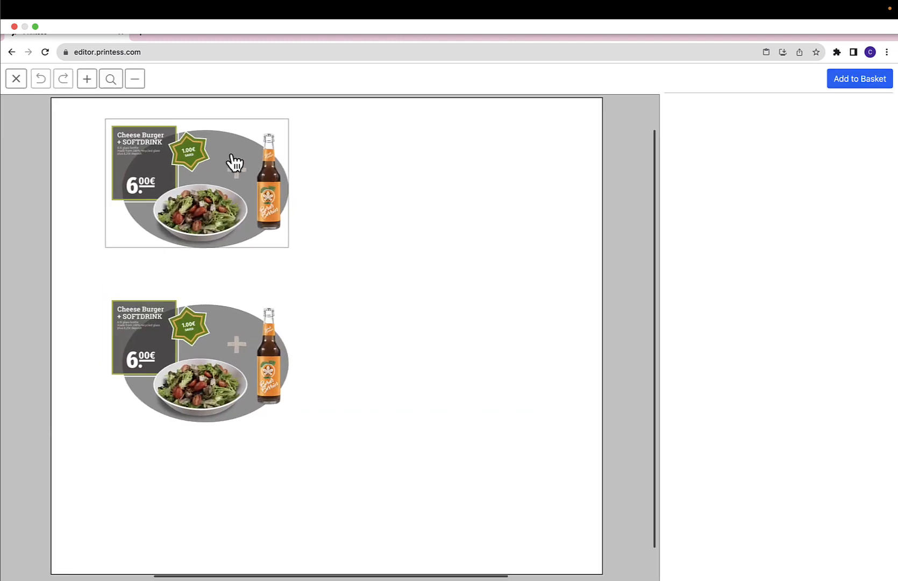
click(232, 157)
click(778, 350)
click(254, 317)
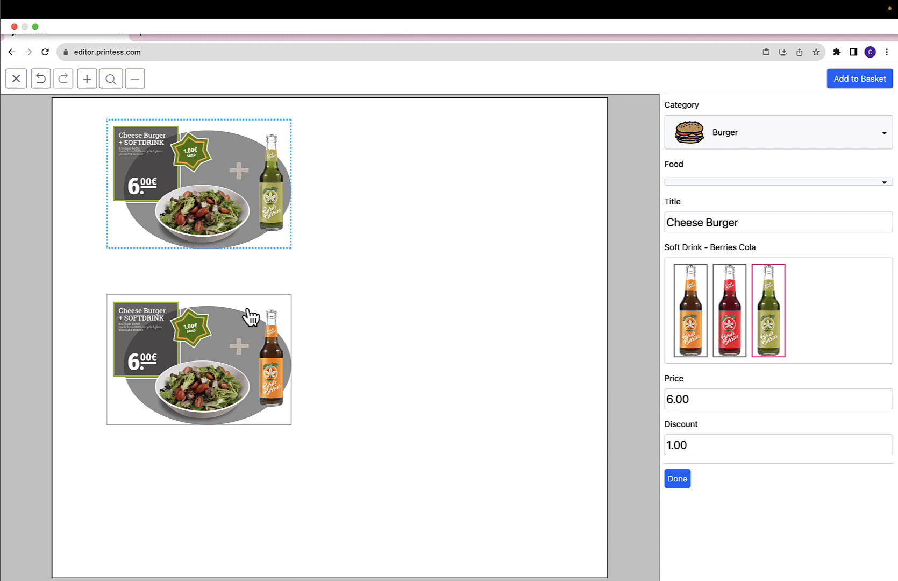
click(727, 308)
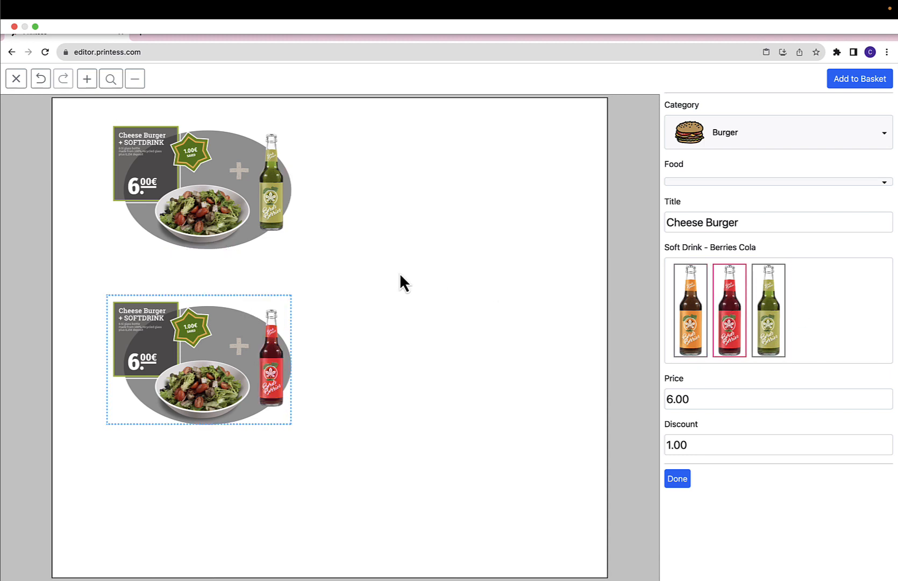
Step: Compare the form values of the upper and lower boards and close the buyer preview
click(150, 149)
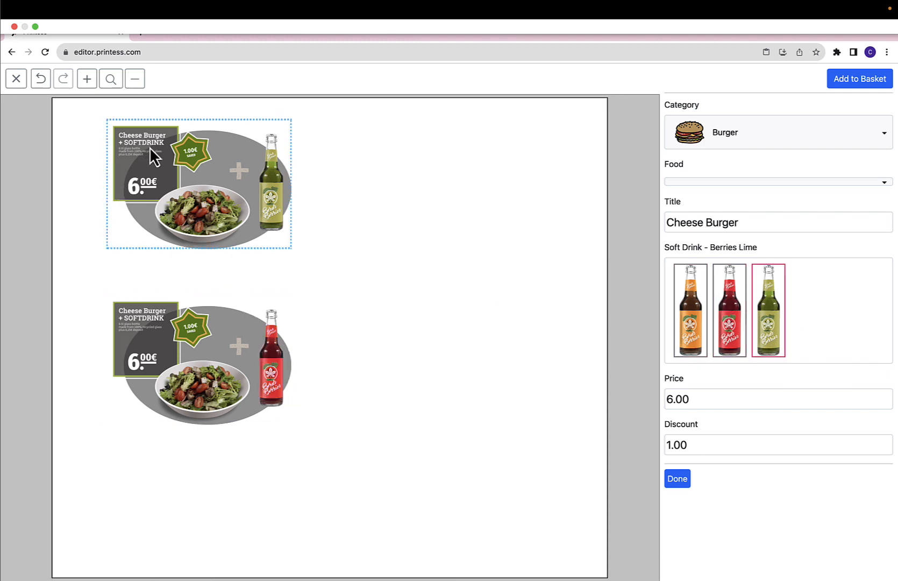
click(146, 349)
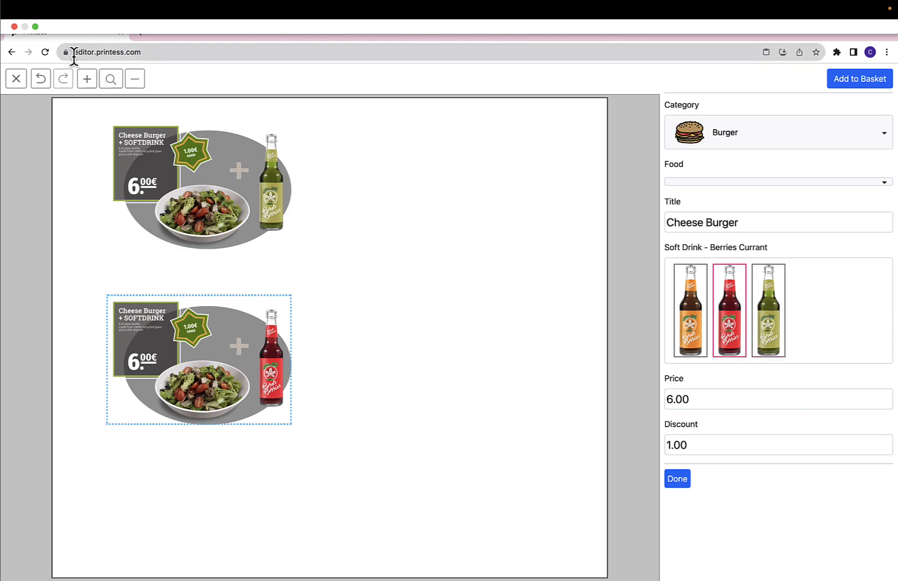
click(16, 79)
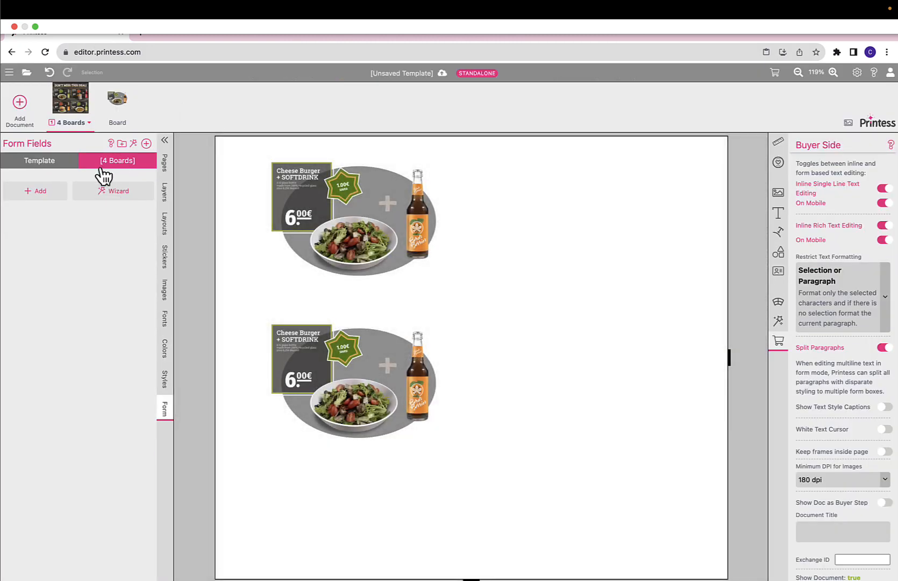
Step: Start from a blank A4 template and set the page orientation to landscape
click(115, 101)
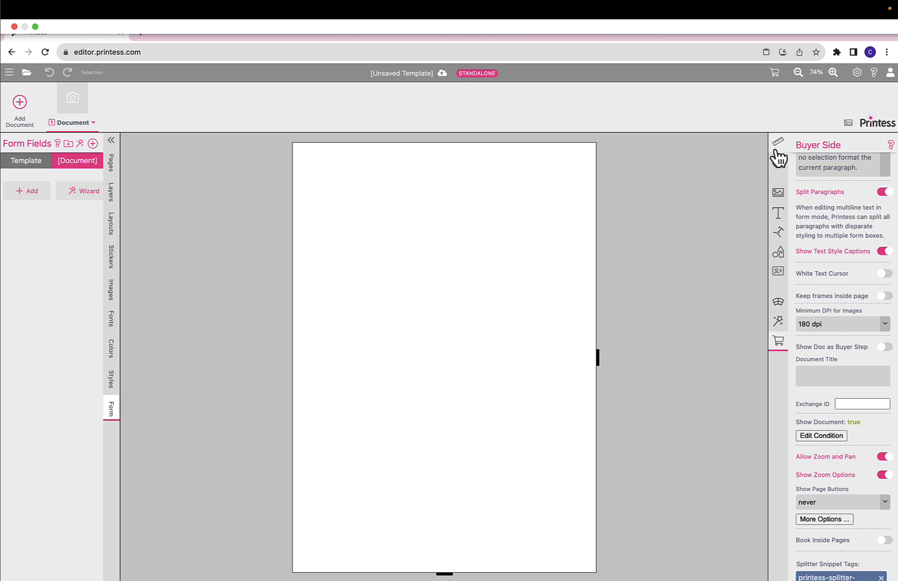
click(777, 143)
scroll(815, 251, up, 3)
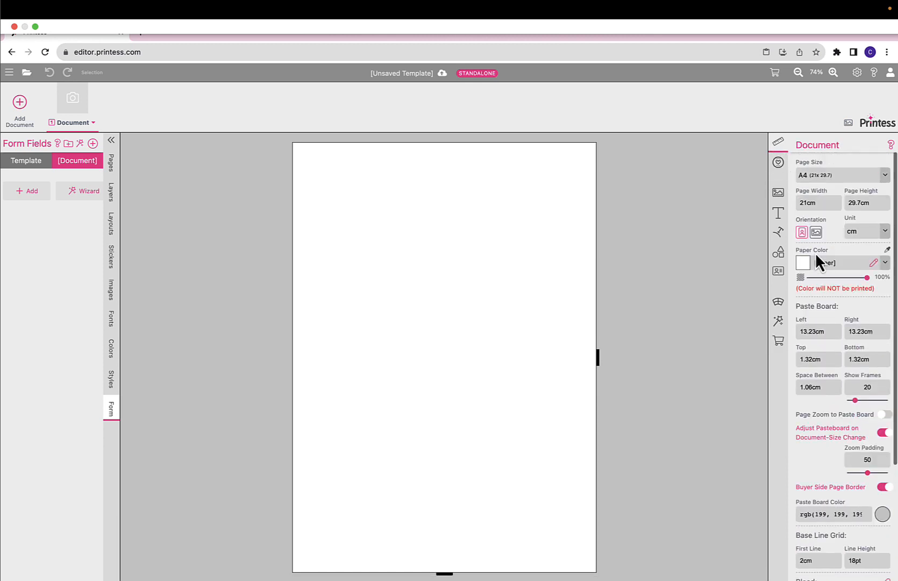
click(817, 232)
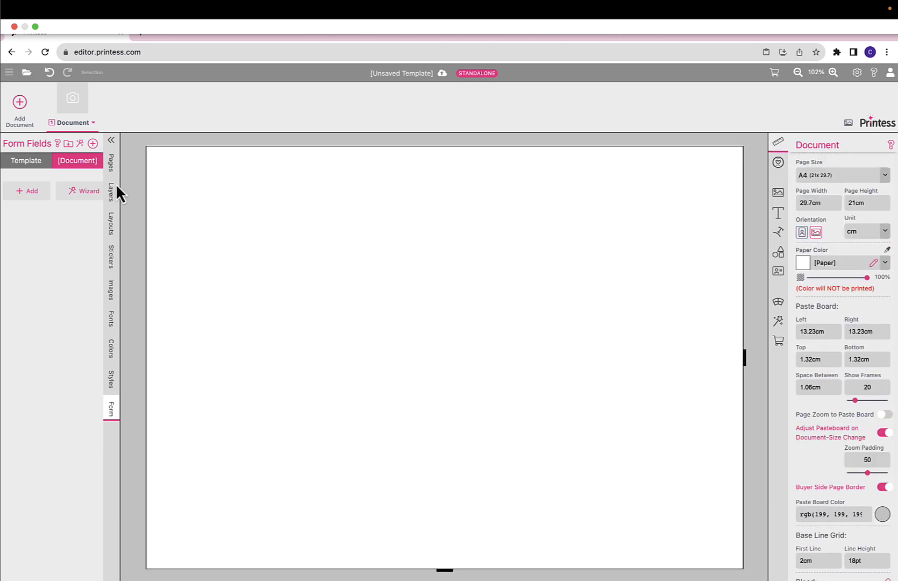
Step: Add a template-level form field called "name" and enter a first name as its value
click(28, 164)
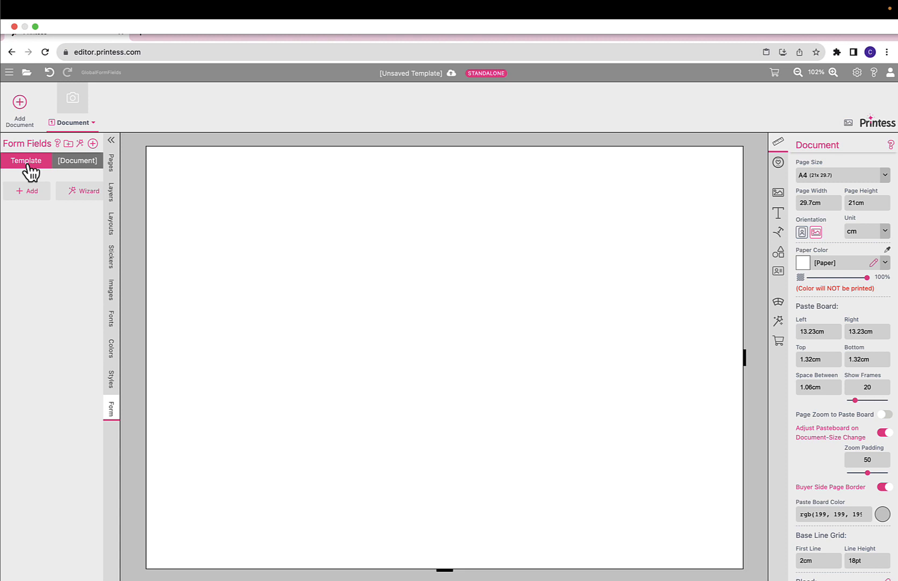
click(93, 143)
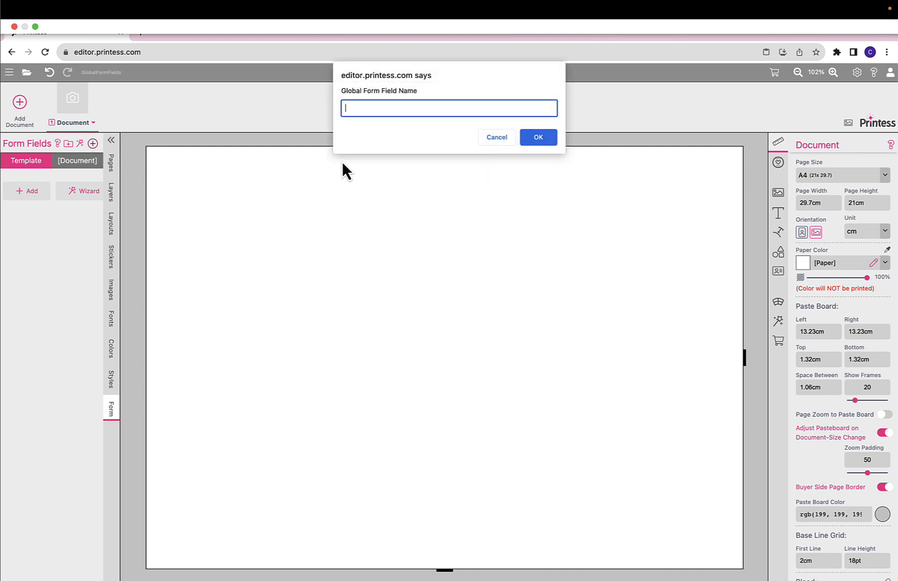
text(name)
key(Return)
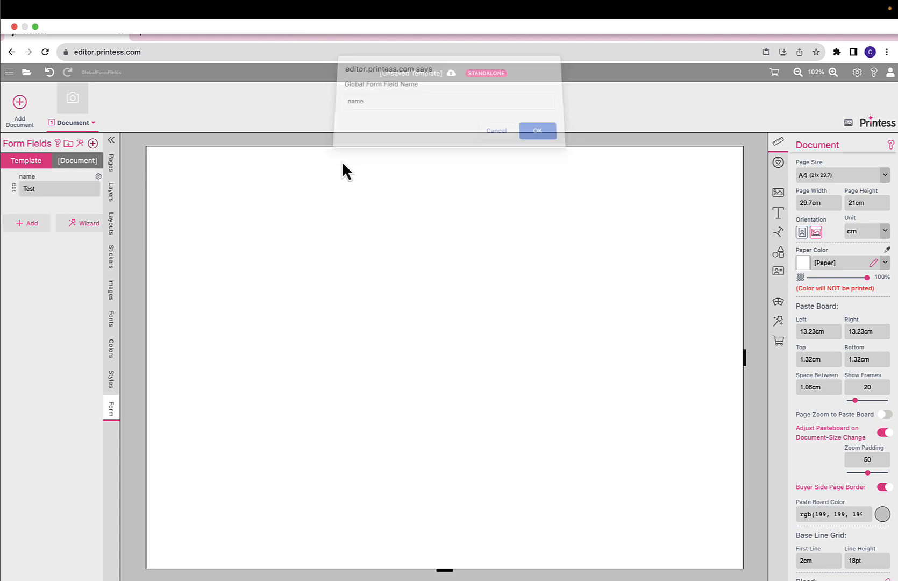
click(39, 188)
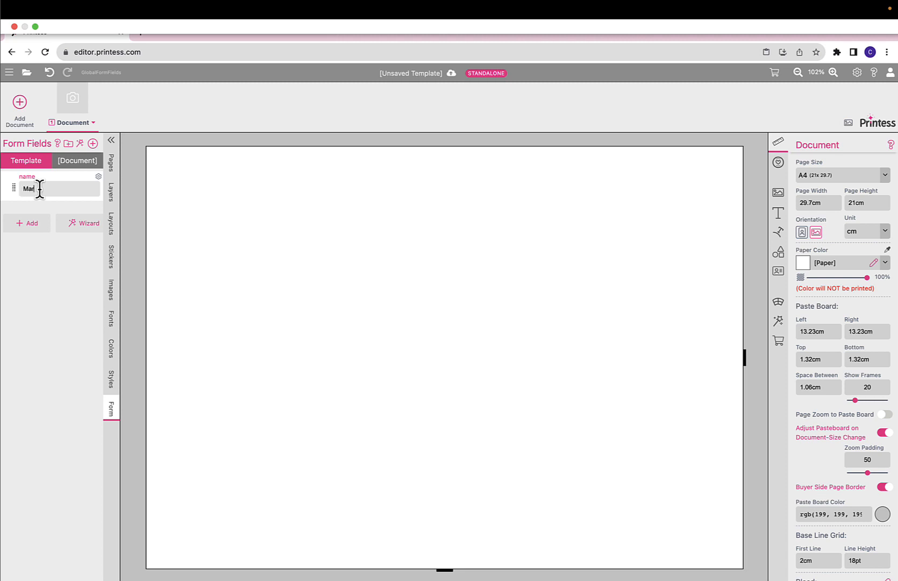
click(12, 182)
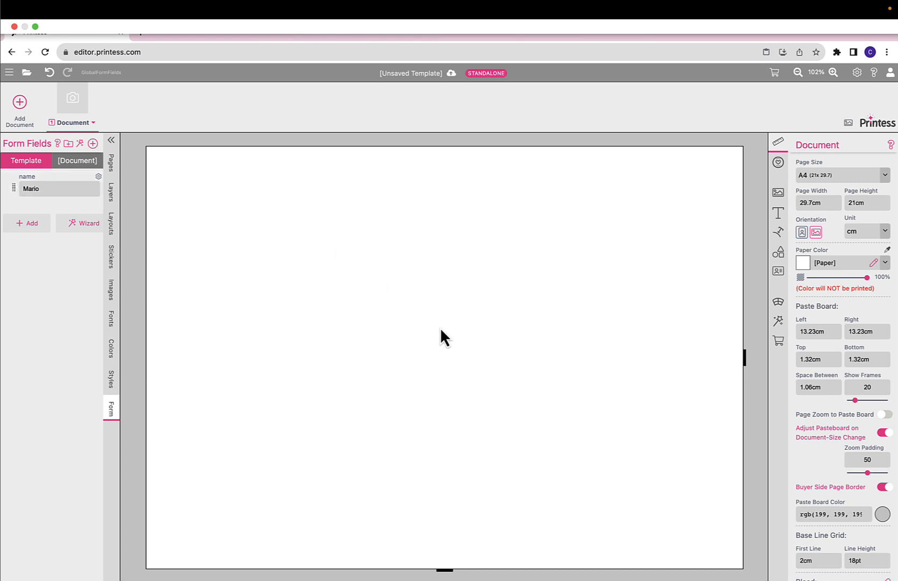
Step: Add a single-line text frame near the top of the page, about 18 cm wide and 3.8 cm high
click(778, 215)
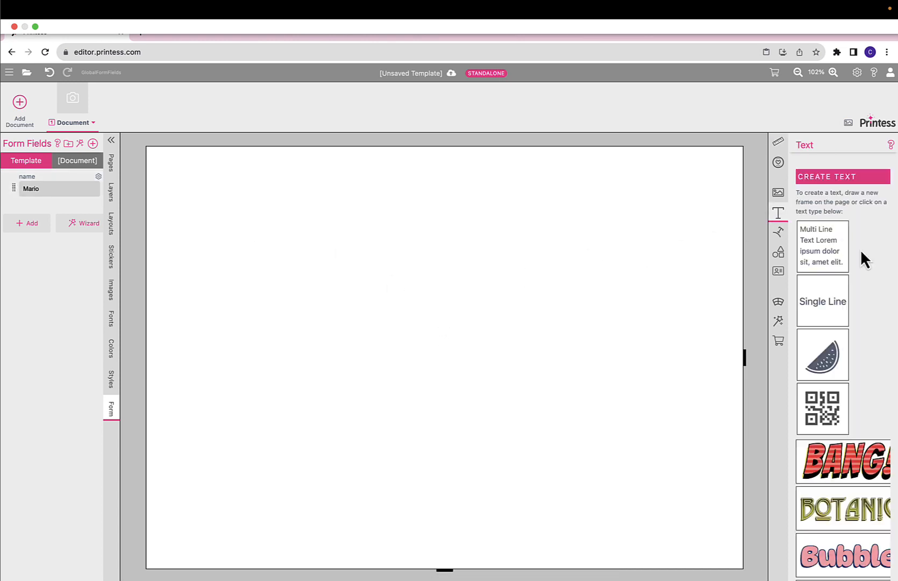
click(835, 306)
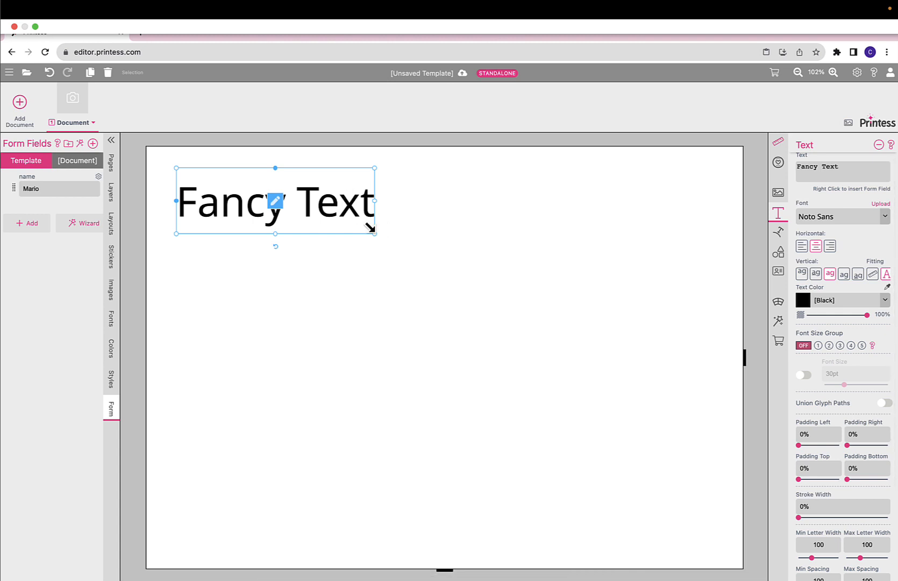
drag(374, 232, 535, 242)
drag(477, 212, 503, 231)
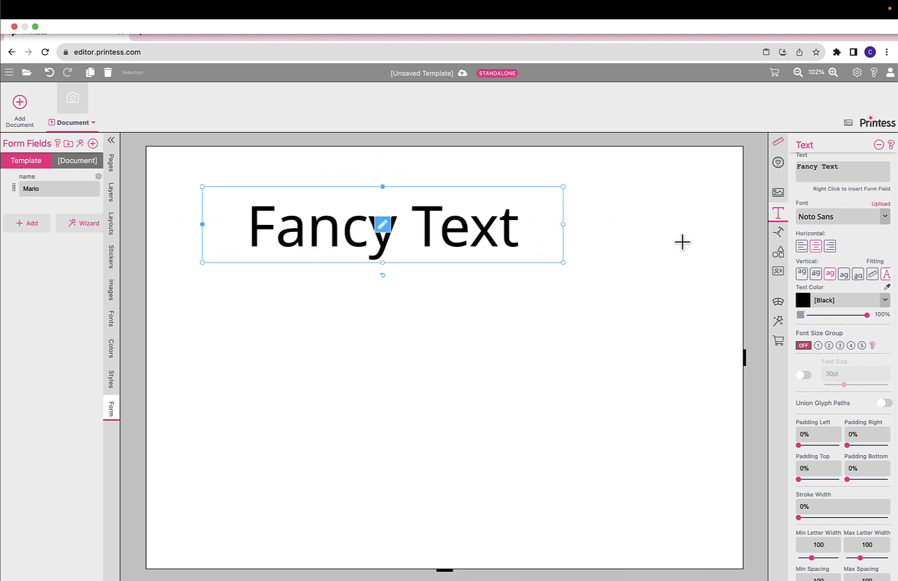
scroll(849, 164, up, 1)
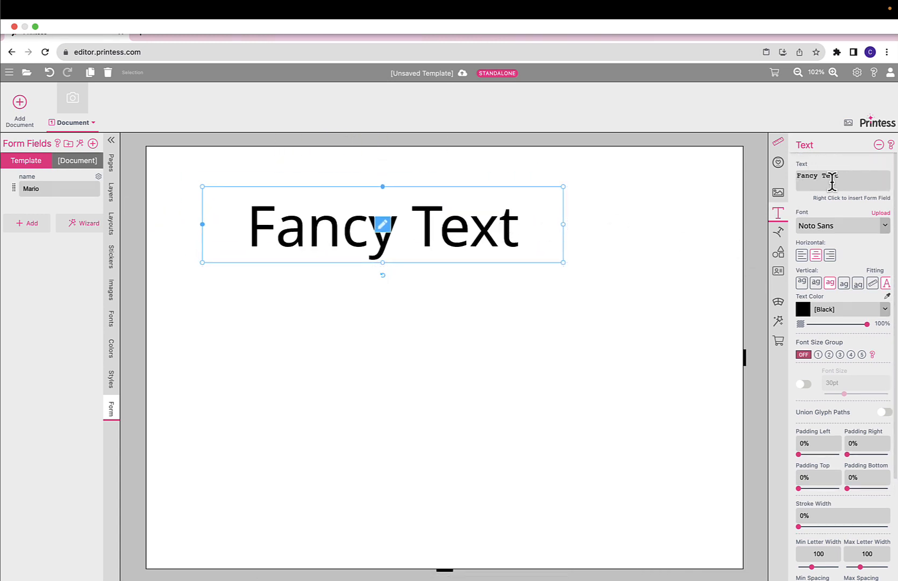
click(383, 224)
click(392, 226)
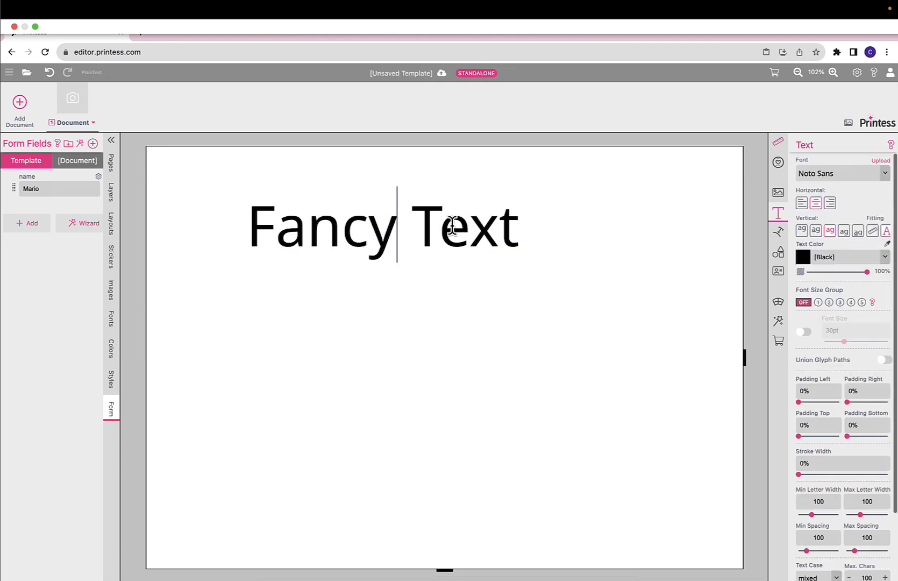
click(567, 231)
click(495, 227)
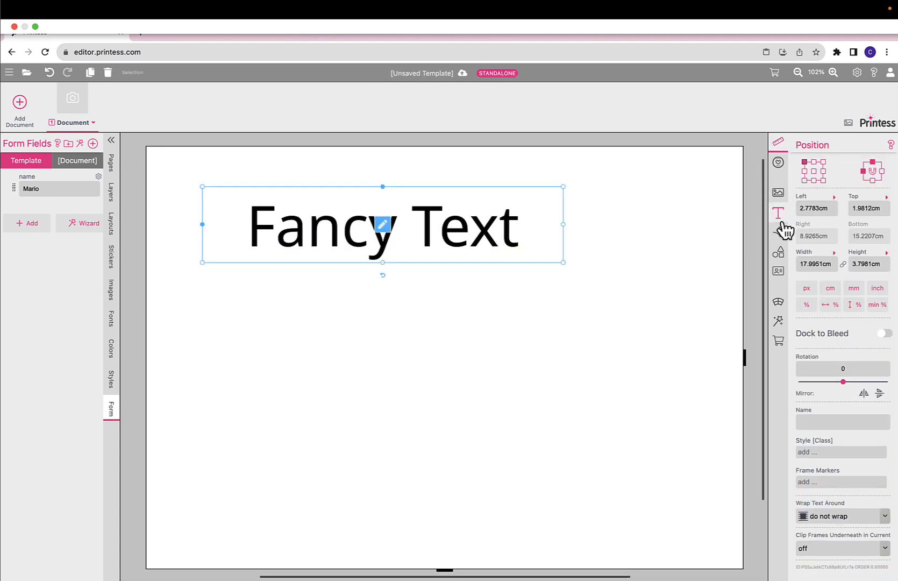
scroll(830, 188, up, 1)
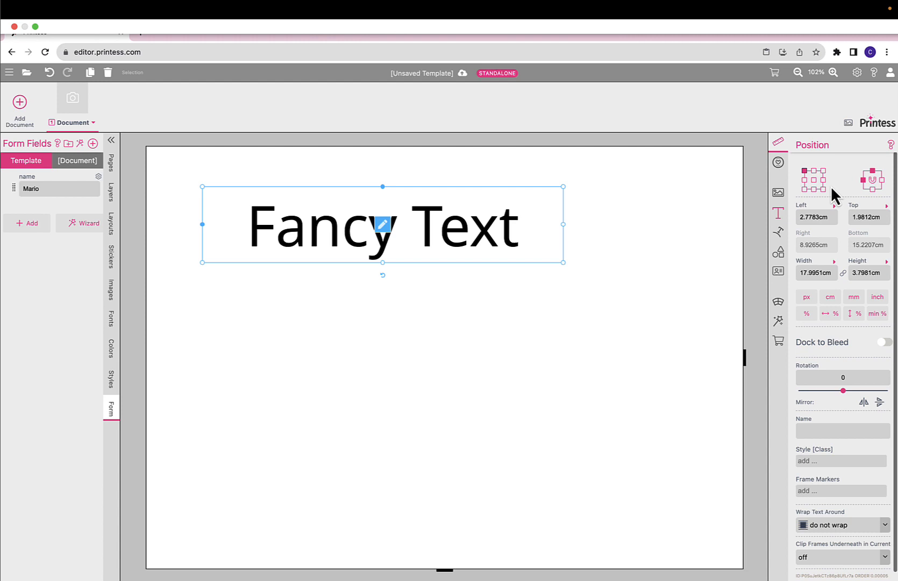
Step: Replace the single-line frame's sample text with the ${form.name} form field and move the frame slightly right and down
click(780, 212)
drag(848, 171, 792, 177)
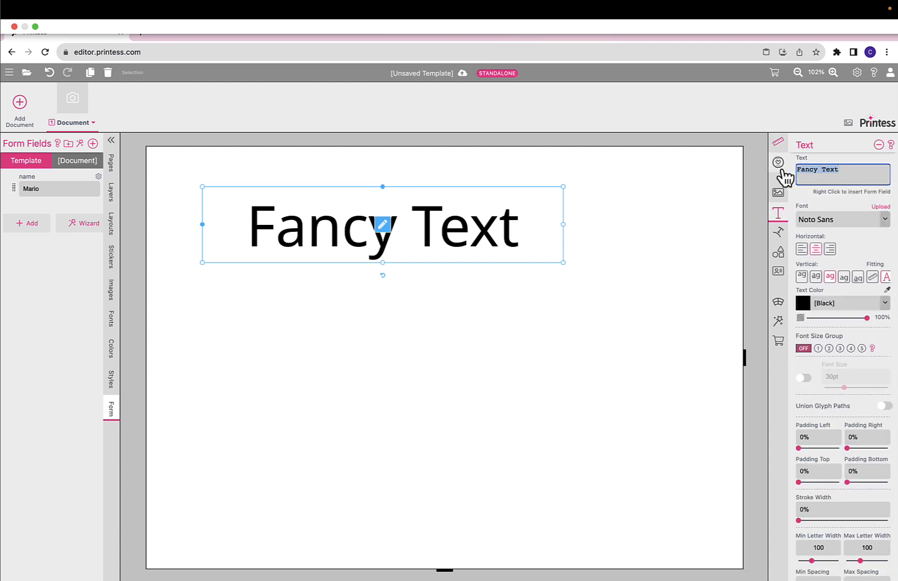
key(BackSpace)
right_click(825, 176)
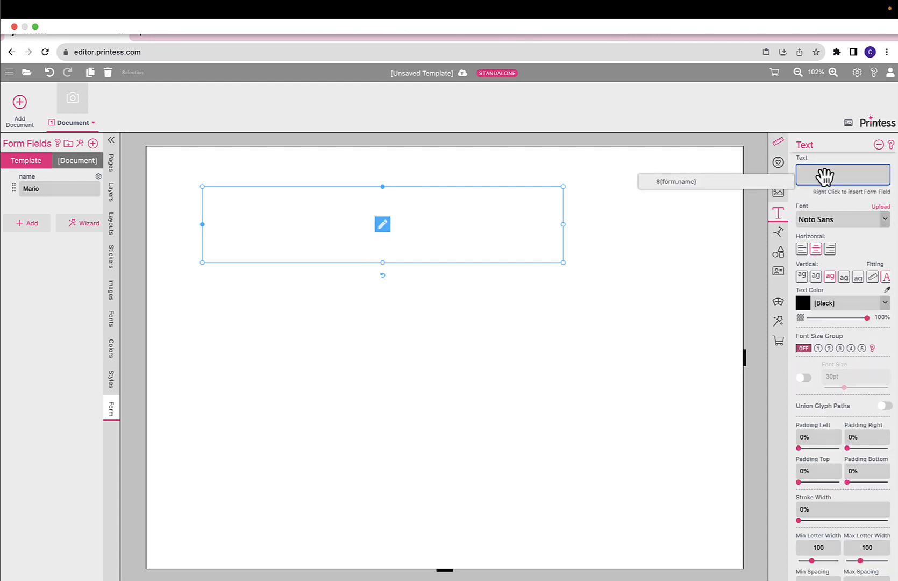
click(732, 181)
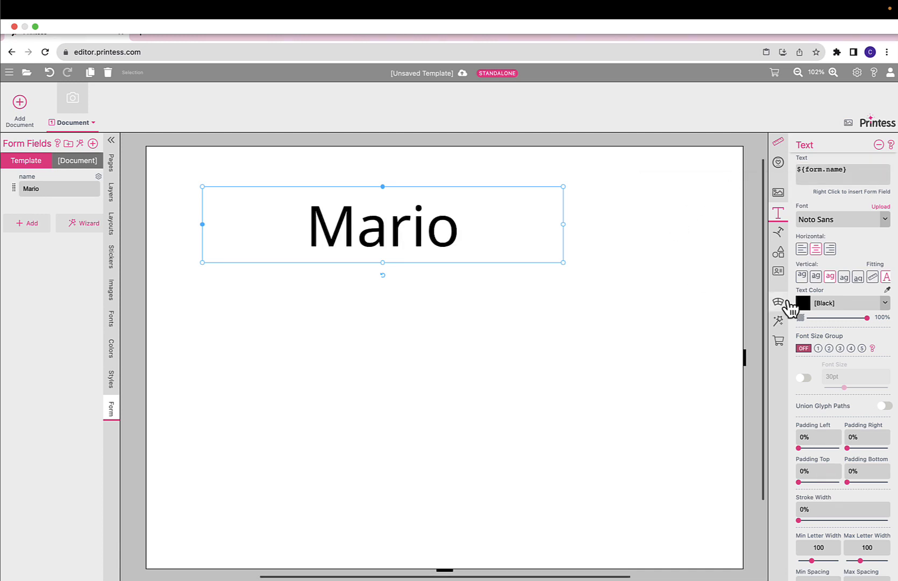
click(849, 167)
right_click(849, 168)
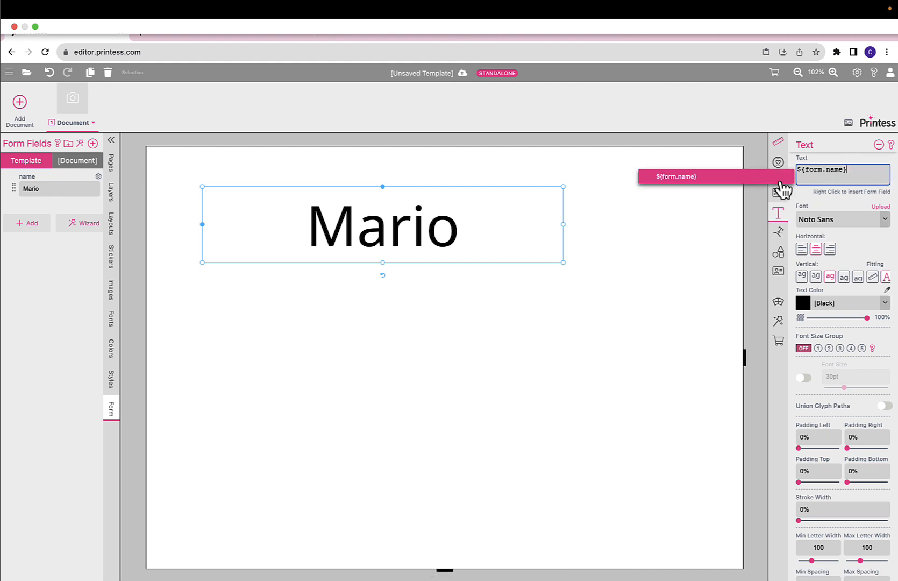
click(867, 186)
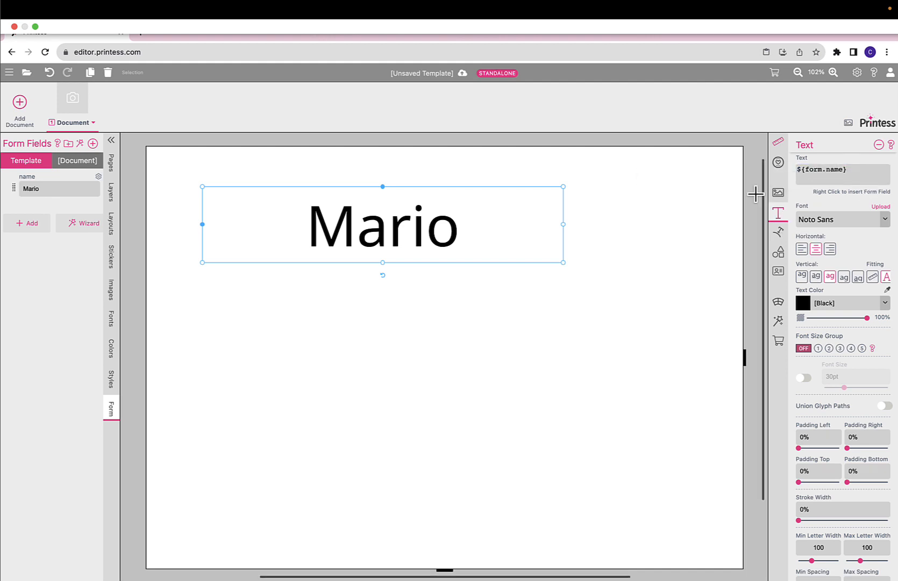
drag(513, 220, 557, 230)
click(692, 239)
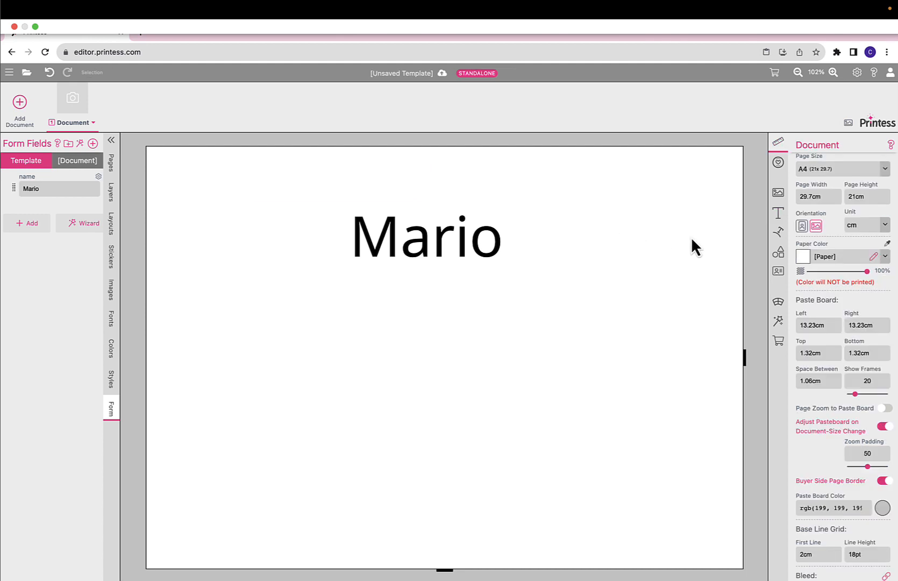
Step: Add a multi-line text frame and position it centred below the single-line frame, about 9 cm from the page's left edge
click(778, 214)
click(832, 252)
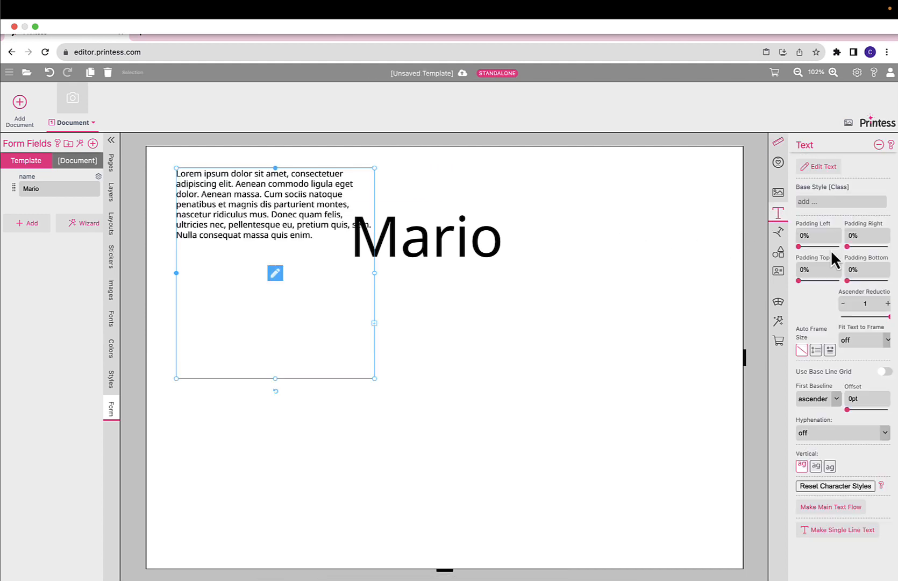
drag(276, 208, 430, 367)
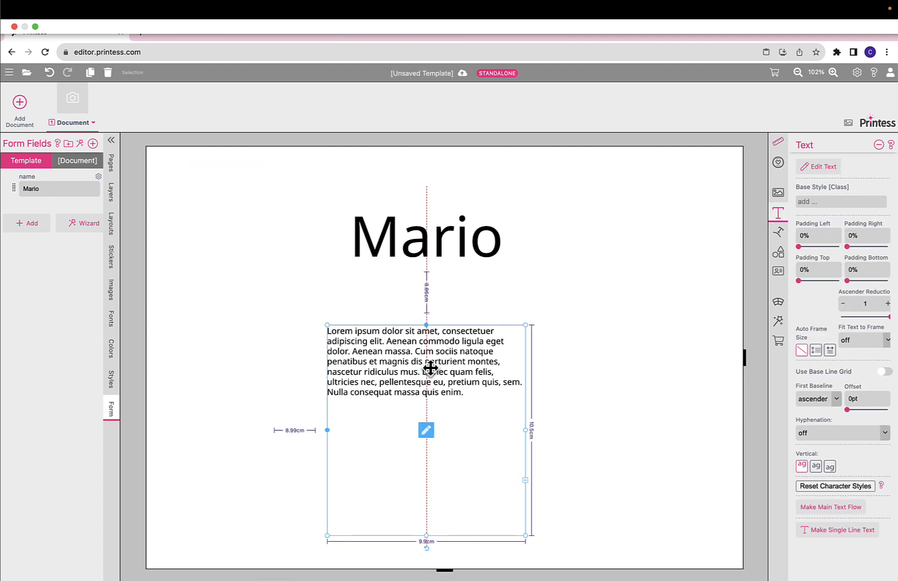
Step: Replace all the sample text in the multi-line frame with "Hello ${form.name}"
click(426, 429)
key(ctrl+a)
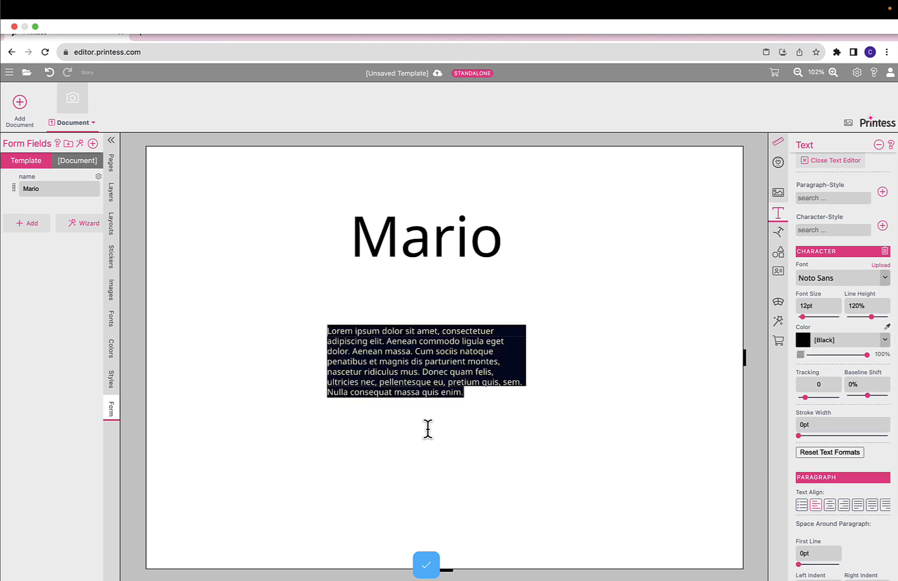
text(Hello)
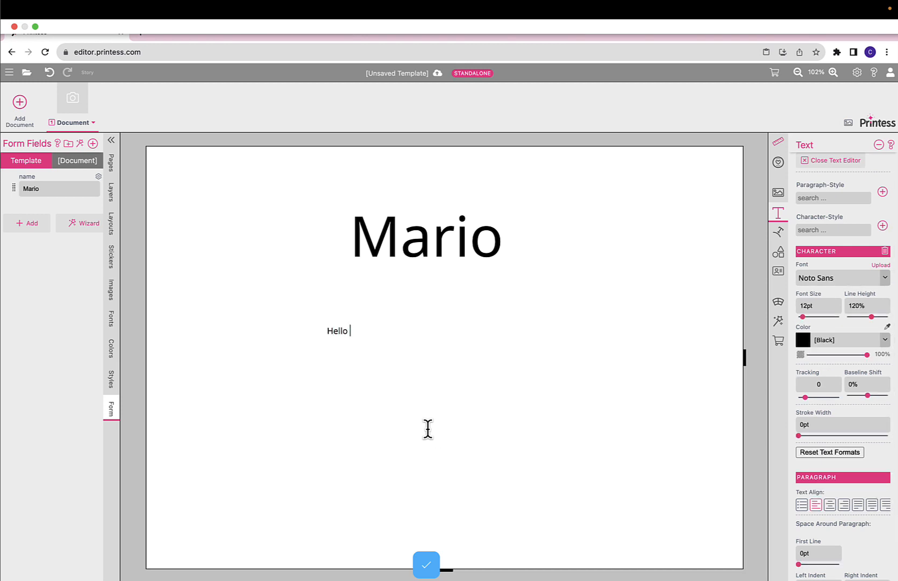
text( $)
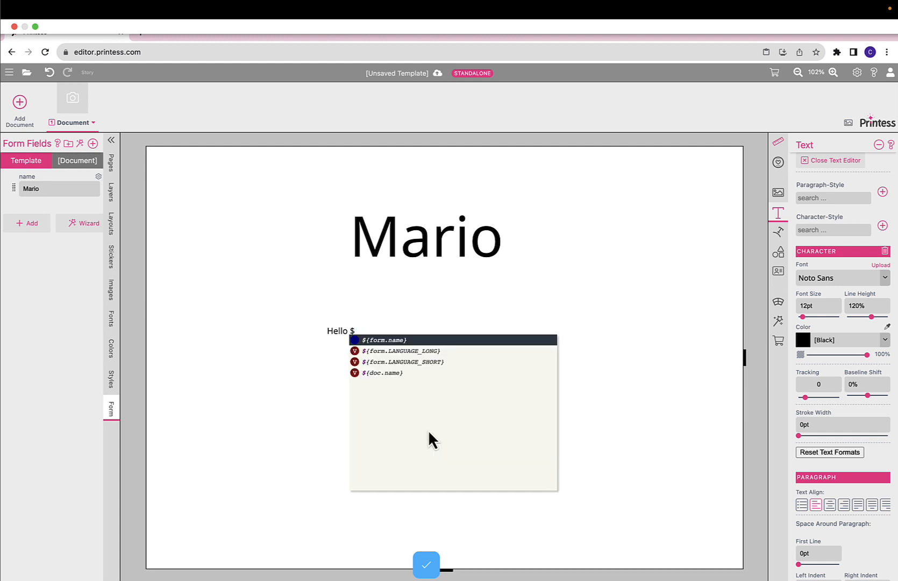
click(382, 341)
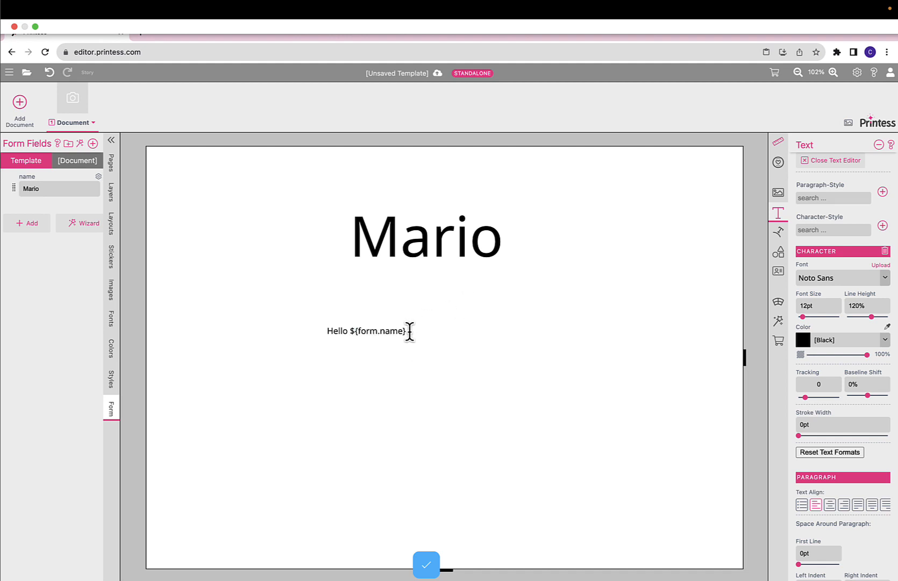
Step: Enlarge the font size of the whole greeting in the multi-line frame and close the text editor
key(ctrl+a)
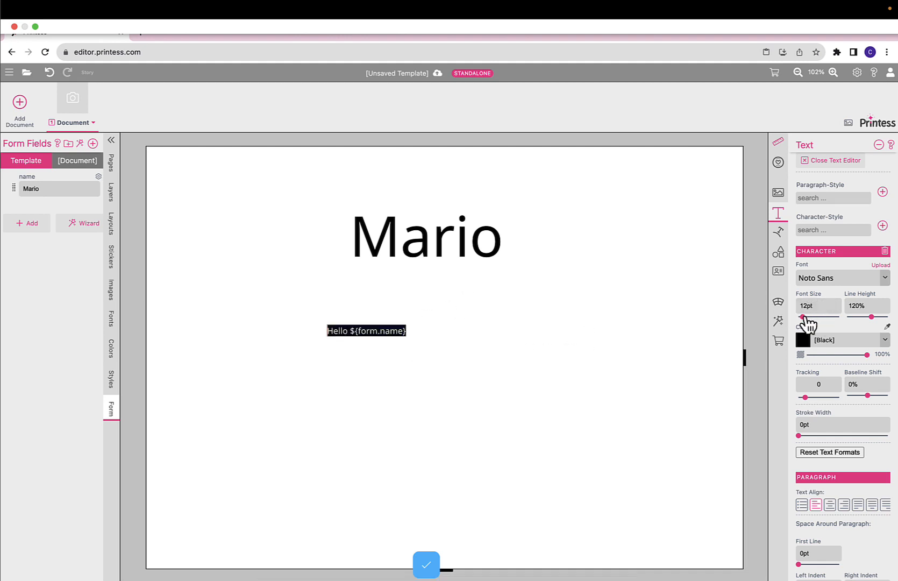
drag(803, 316, 815, 317)
click(682, 343)
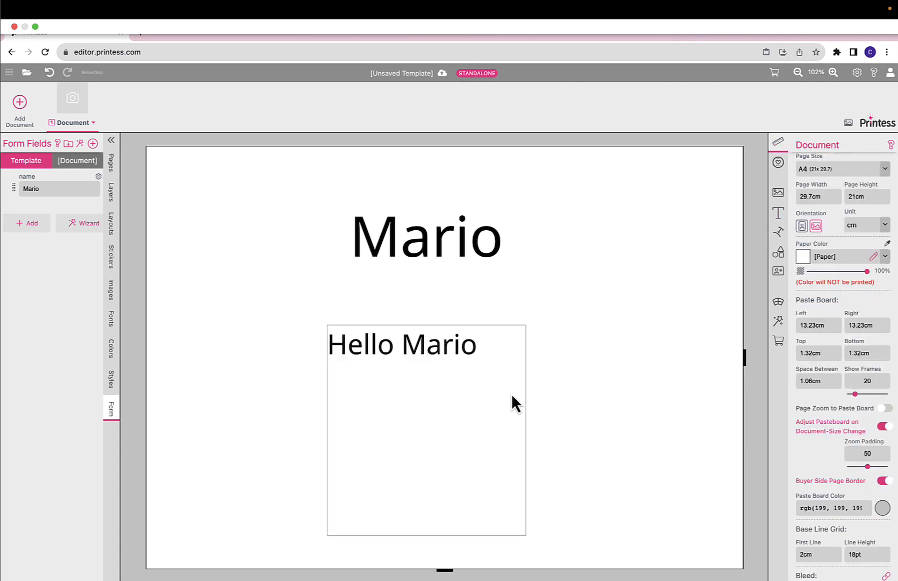
Step: Widen the greeting's text frame to the right and shift it slightly right and down
click(511, 398)
drag(524, 429, 613, 430)
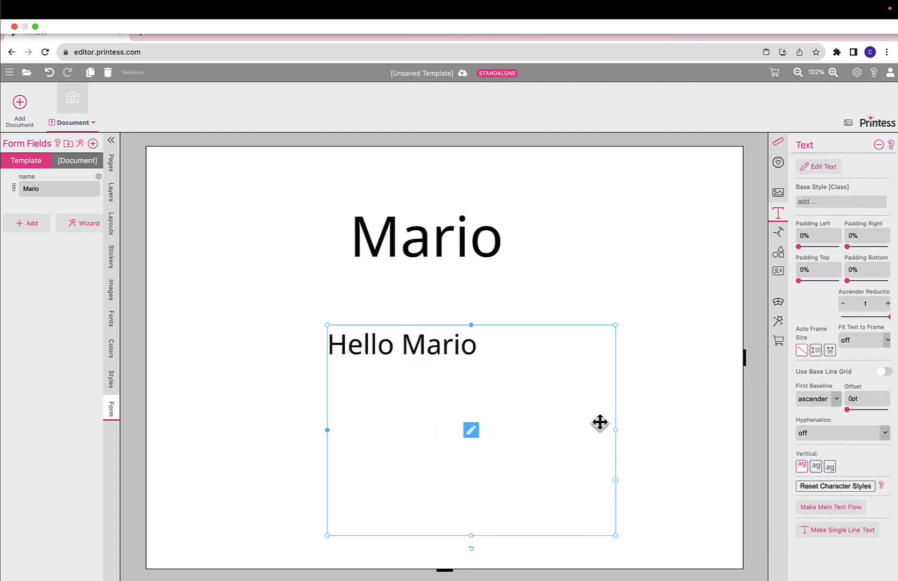
drag(537, 396, 557, 399)
Step: Preview the template as a buyer, test the name form field with "Hi There" and close the preview
click(486, 265)
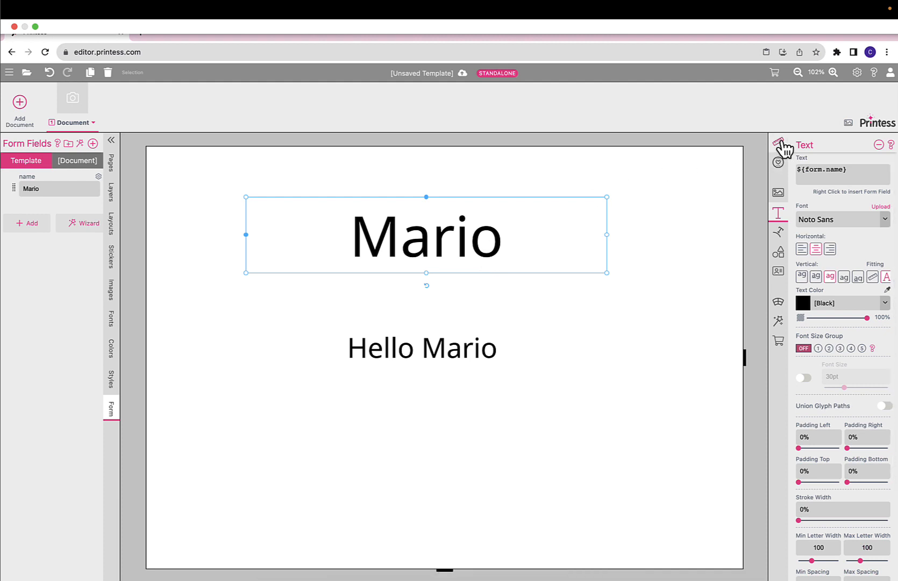
click(775, 72)
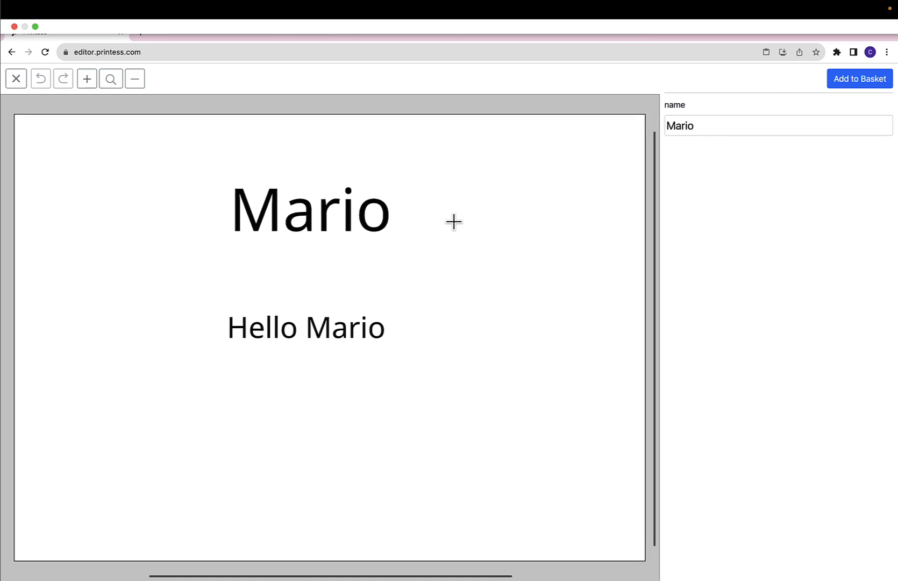
double_click(698, 126)
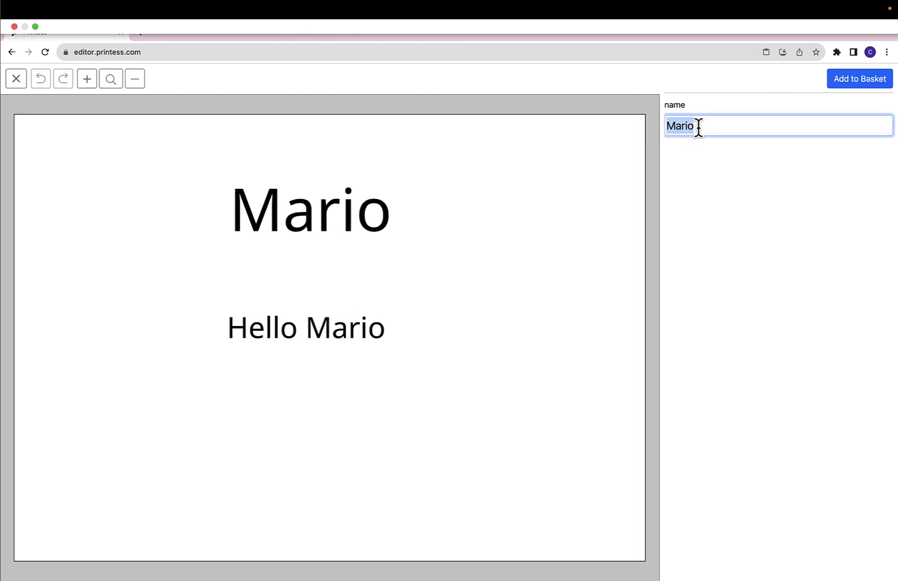
text(Hi There)
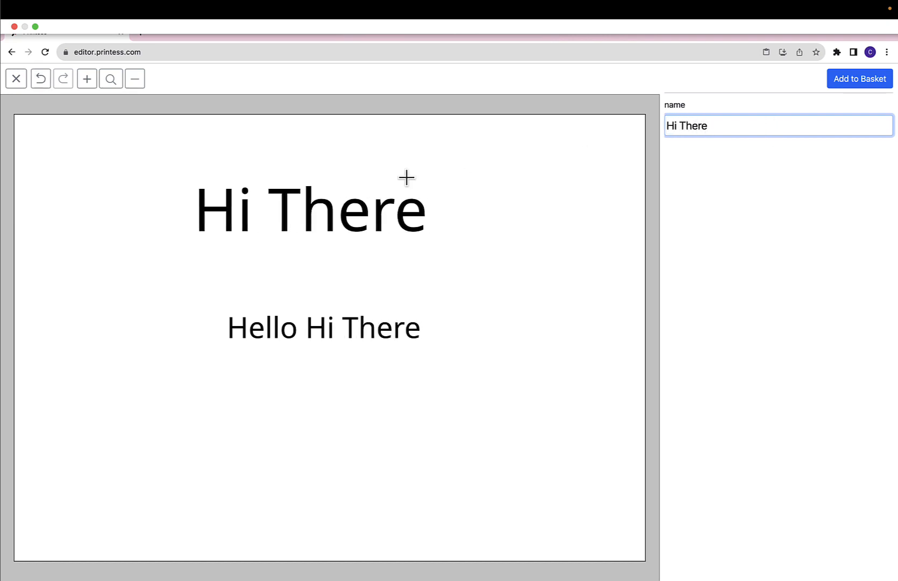
click(15, 81)
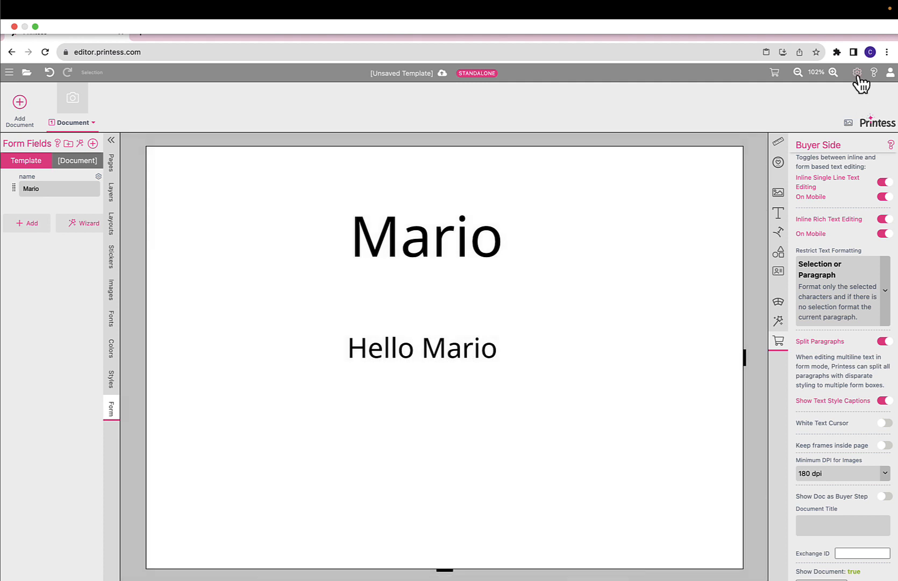
Step: Set the Buyer View Appearance's UI Selection to Creative Photo Product with the Form Fields tab shown and save it
click(857, 72)
mouse_move(838, 121)
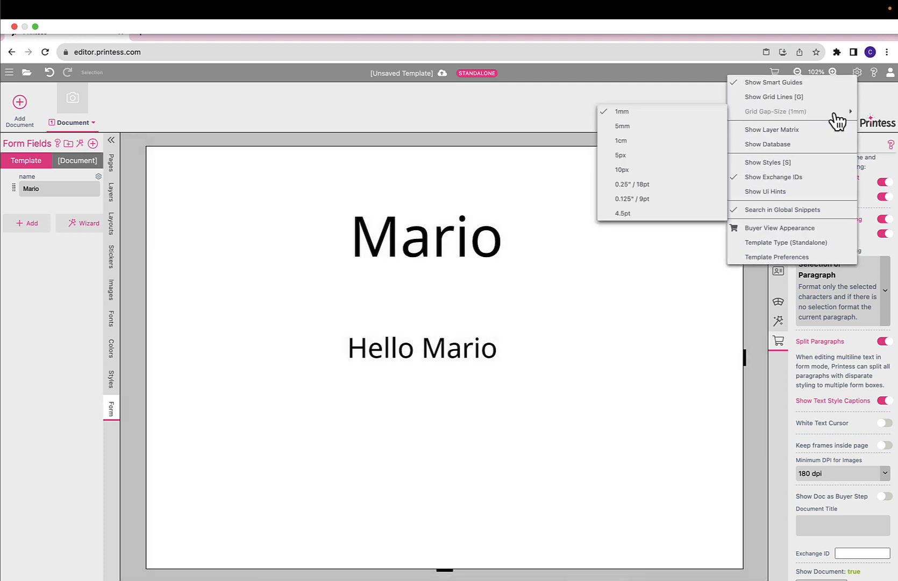
click(805, 228)
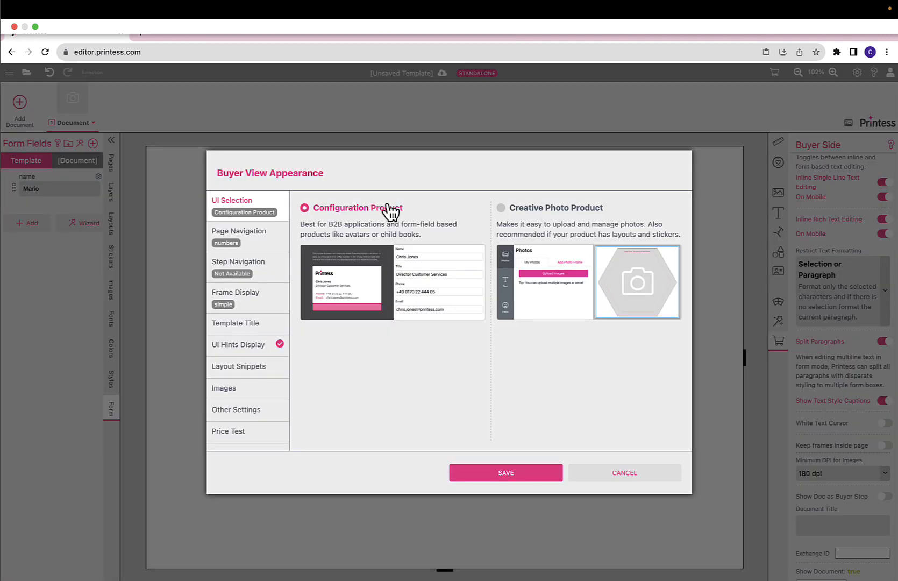
click(564, 220)
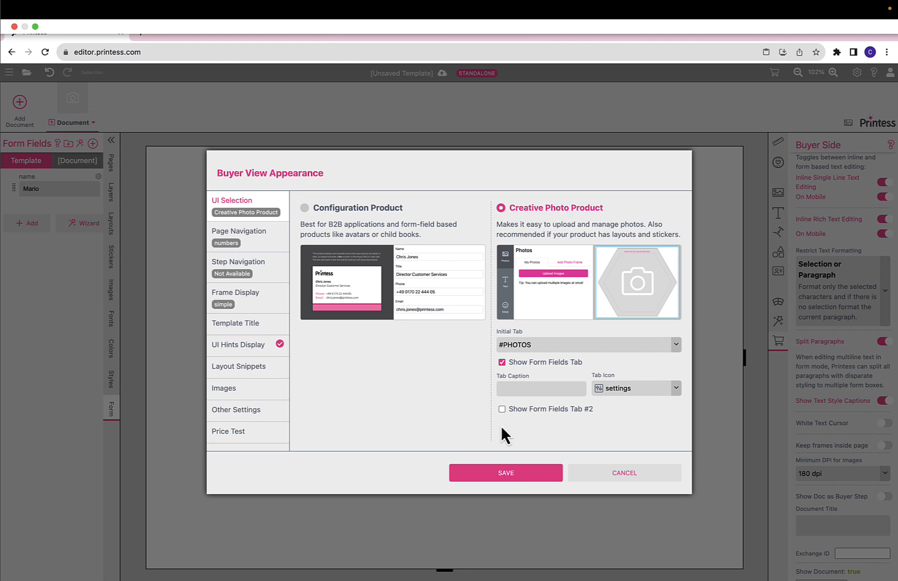
click(503, 476)
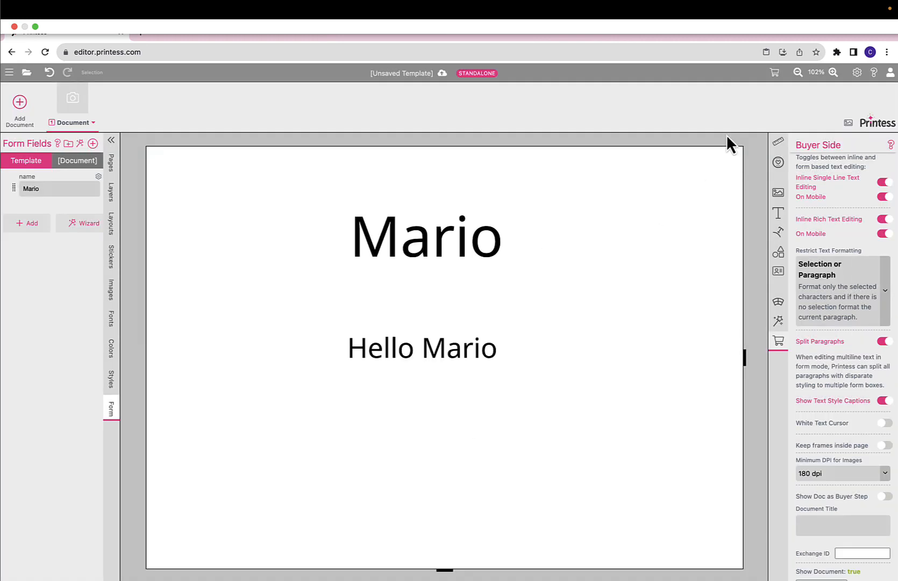
Step: Preview the Creative Photo Product buyer view, test the name form field with a different first name and close the preview
click(774, 72)
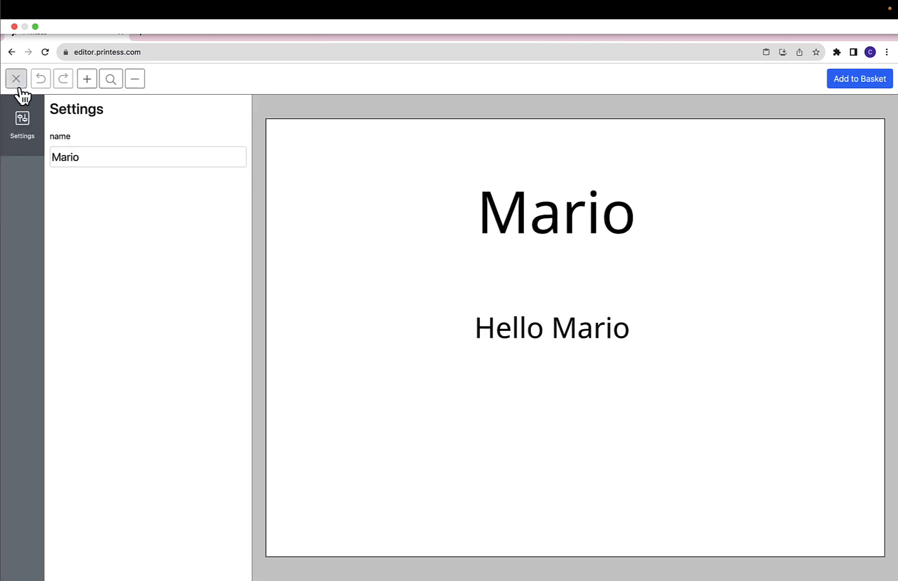
double_click(87, 161)
text(Chrs)
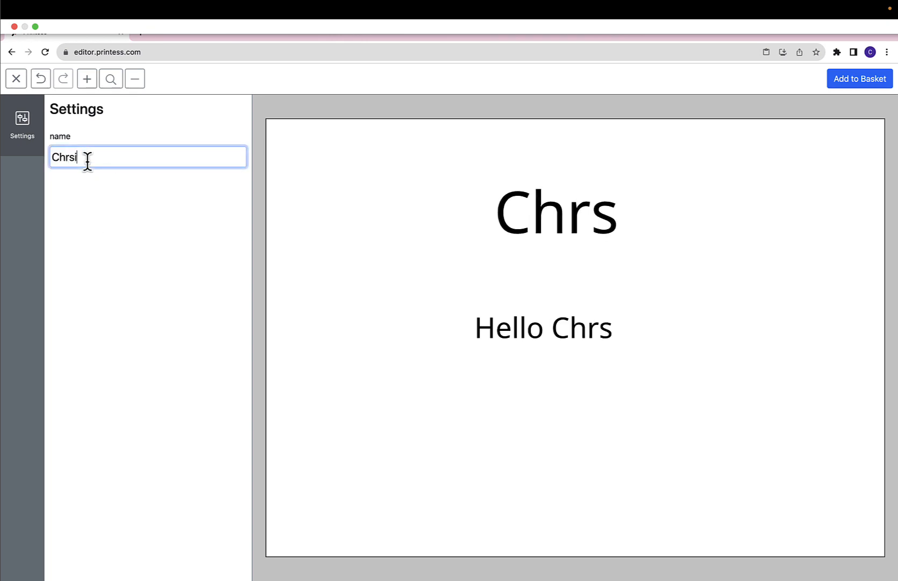
text(it)
key(BackSpace)
key(BackSpace)
key(BackSpace)
text(istoph)
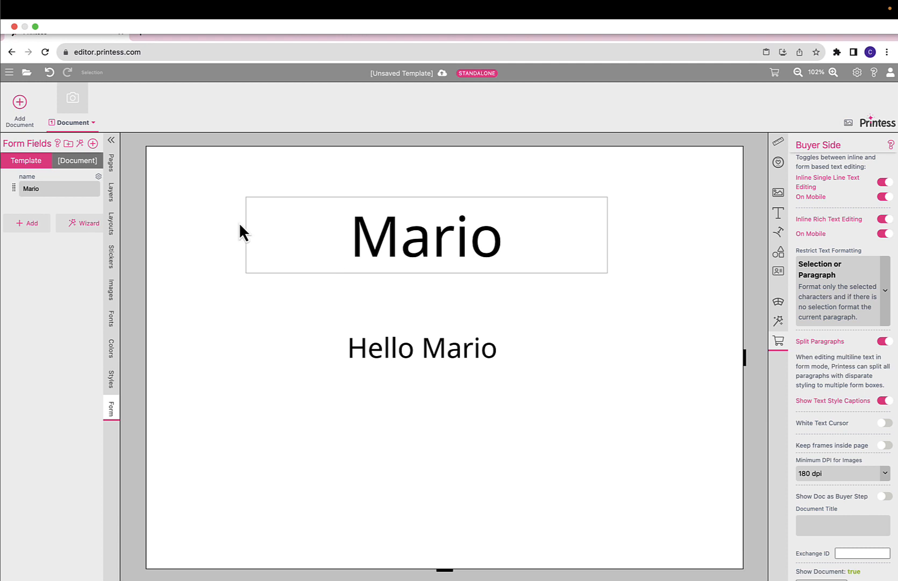
Step: Allow buyers to edit the Content of the upper single-line text frame in its Buyer Side settings
click(49, 190)
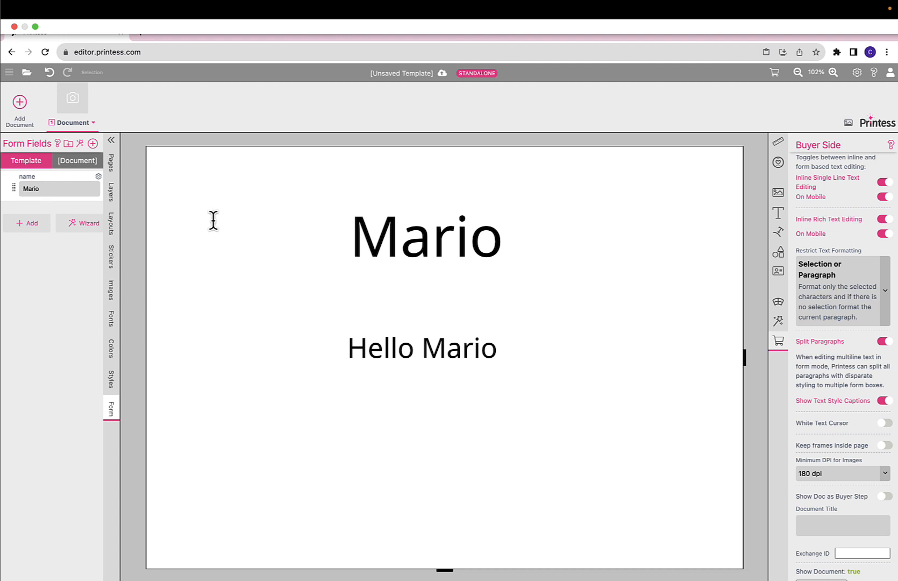
click(598, 293)
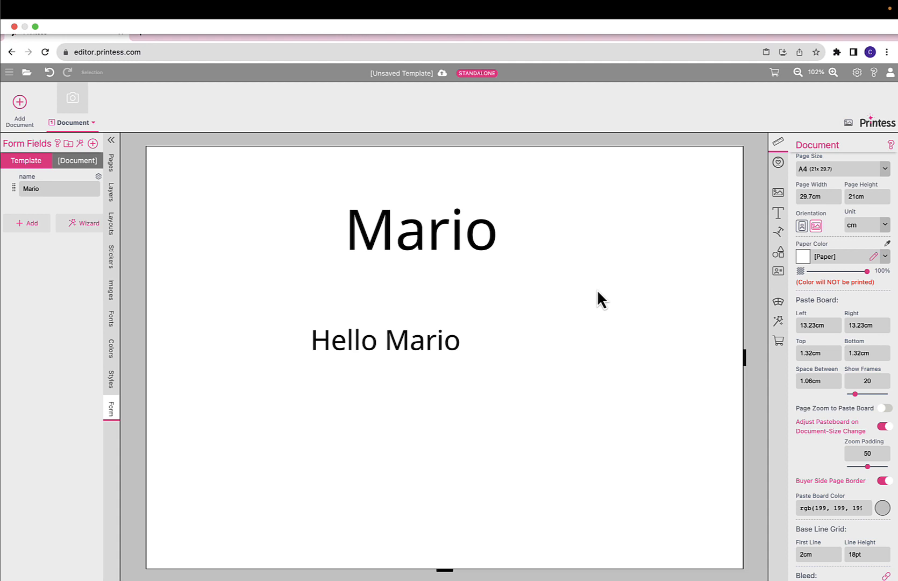
click(501, 259)
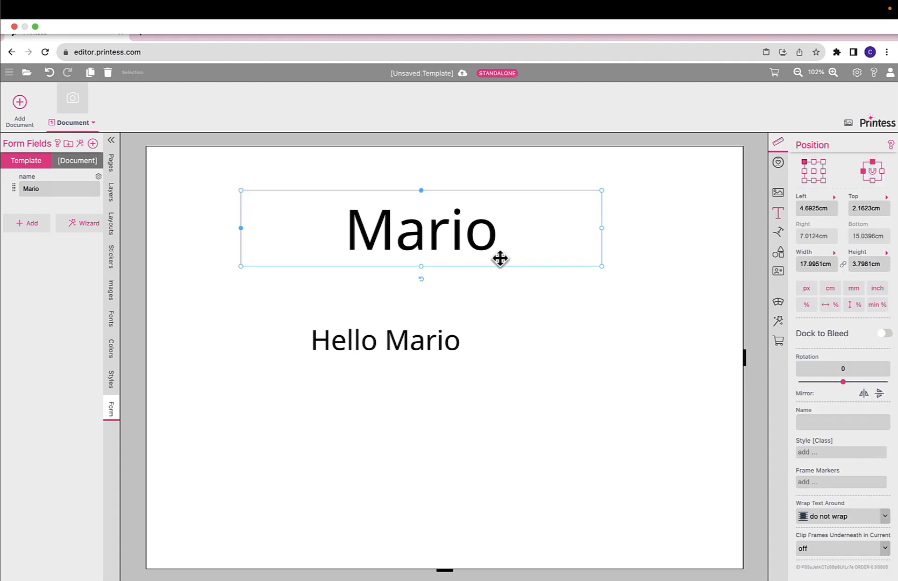
click(778, 215)
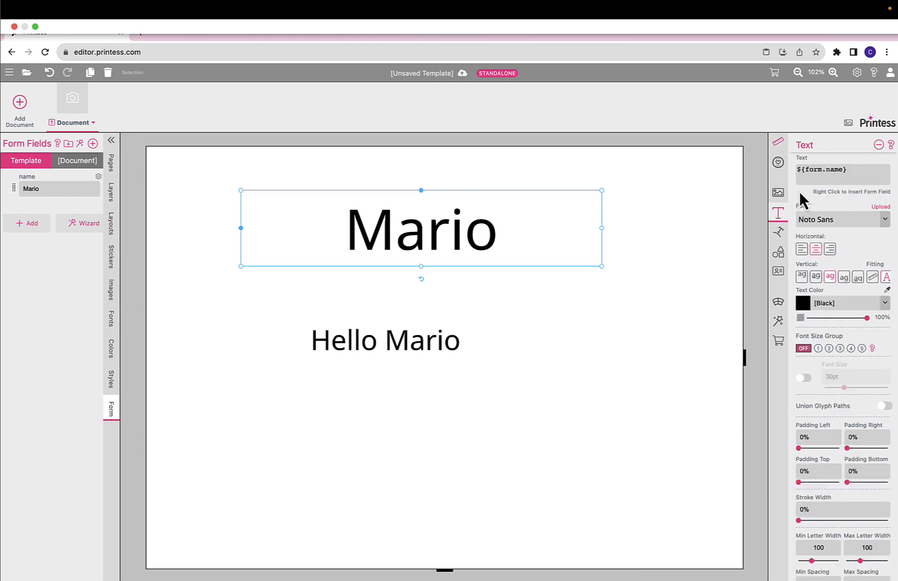
click(778, 343)
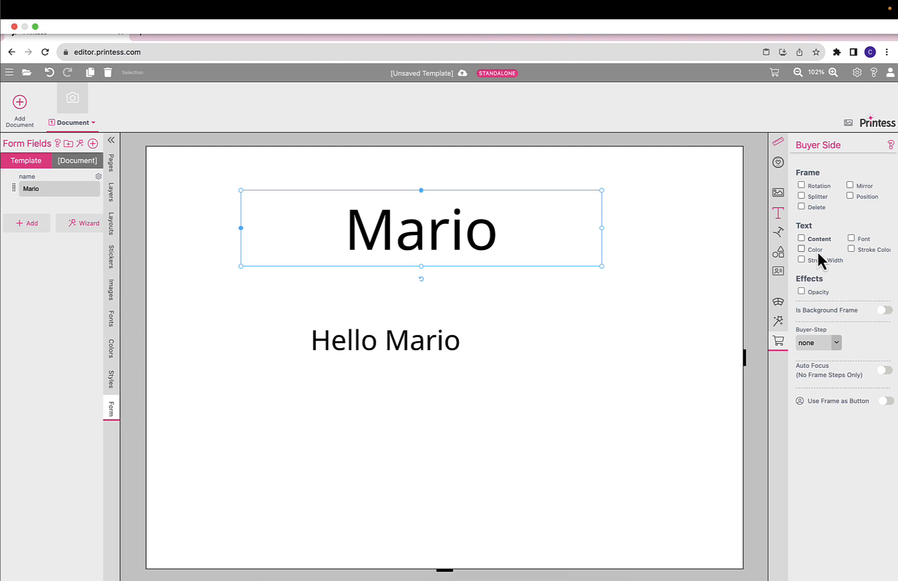
click(801, 238)
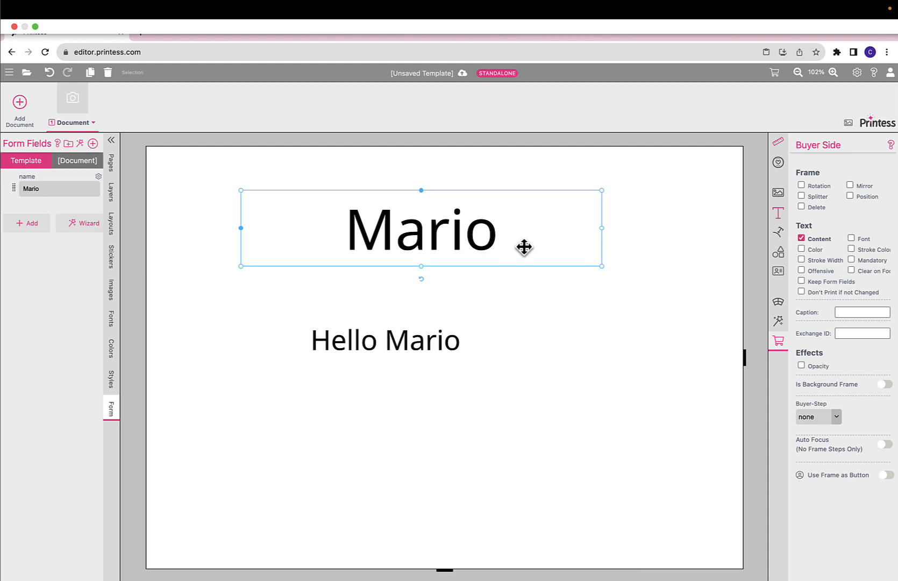
click(628, 234)
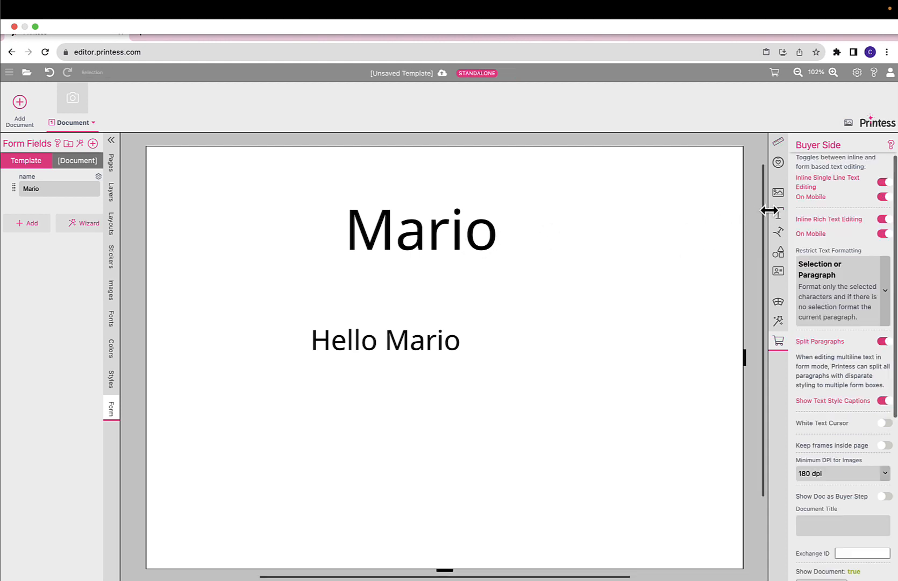
click(501, 234)
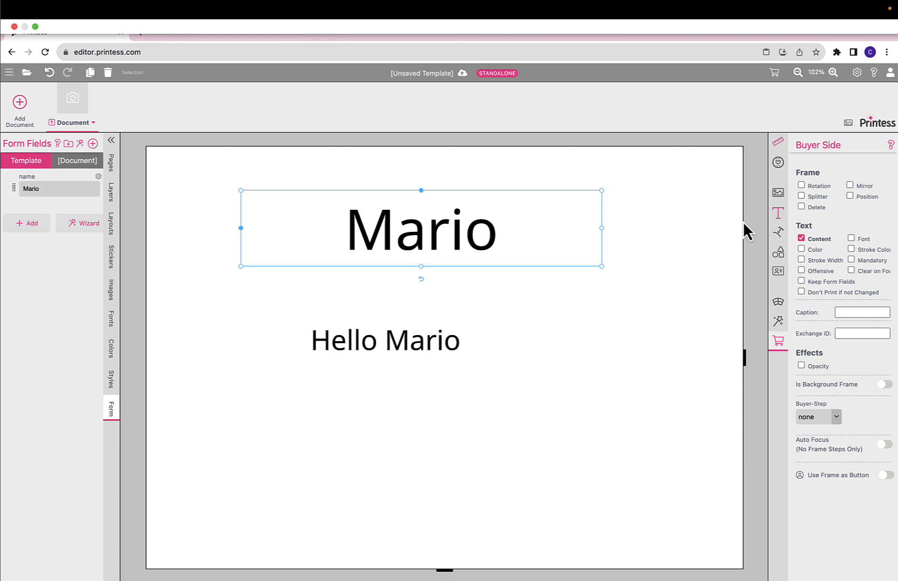
Step: Check the upper frame's form field expression, preview the template as a buyer and enter a different first name in the name form field
click(778, 215)
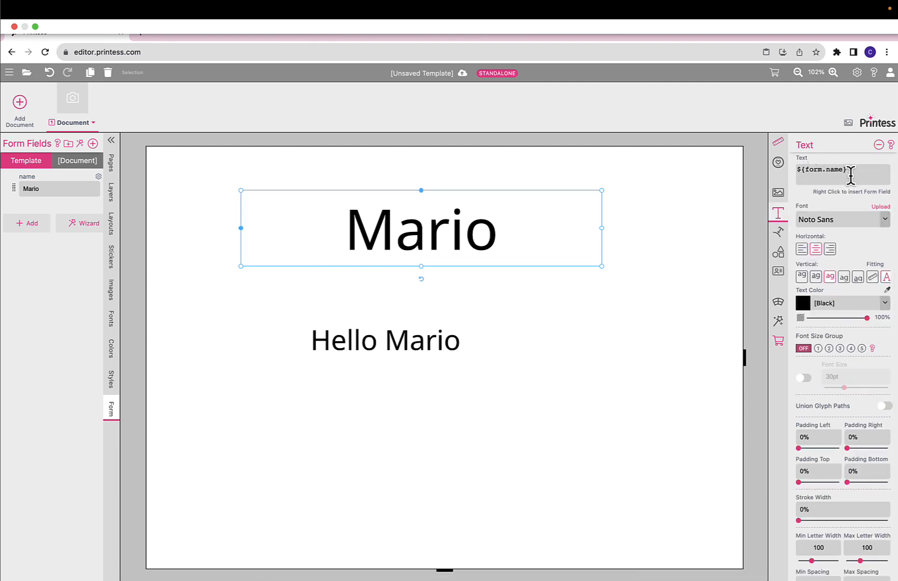
click(693, 170)
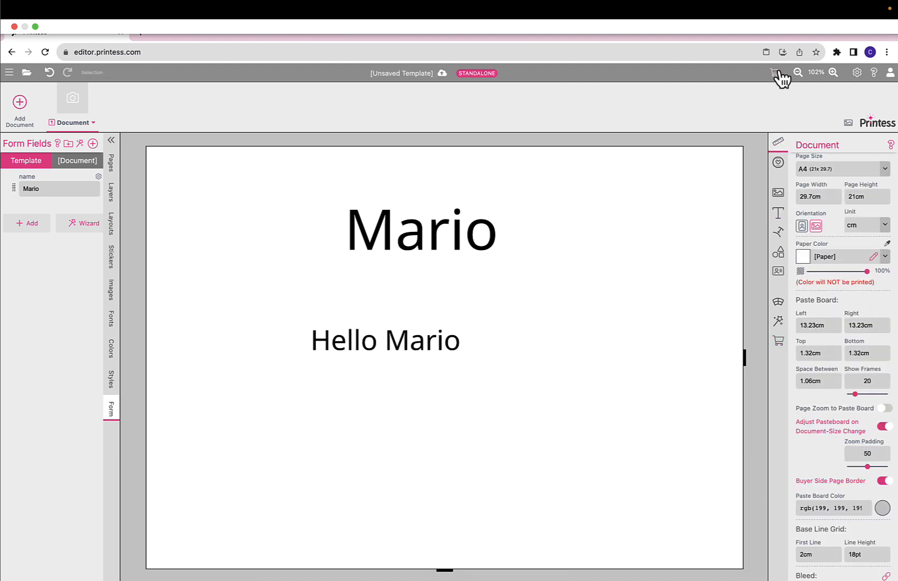
click(775, 72)
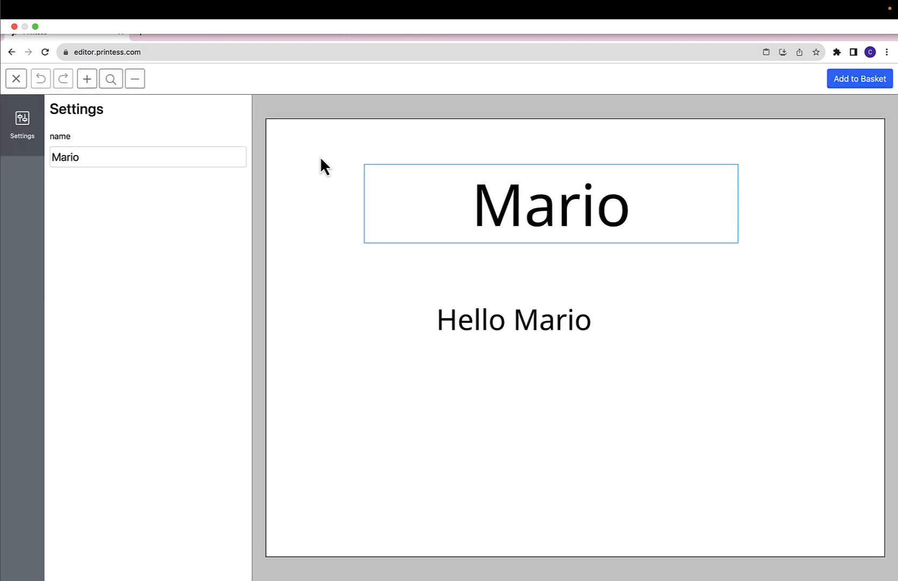
double_click(64, 160)
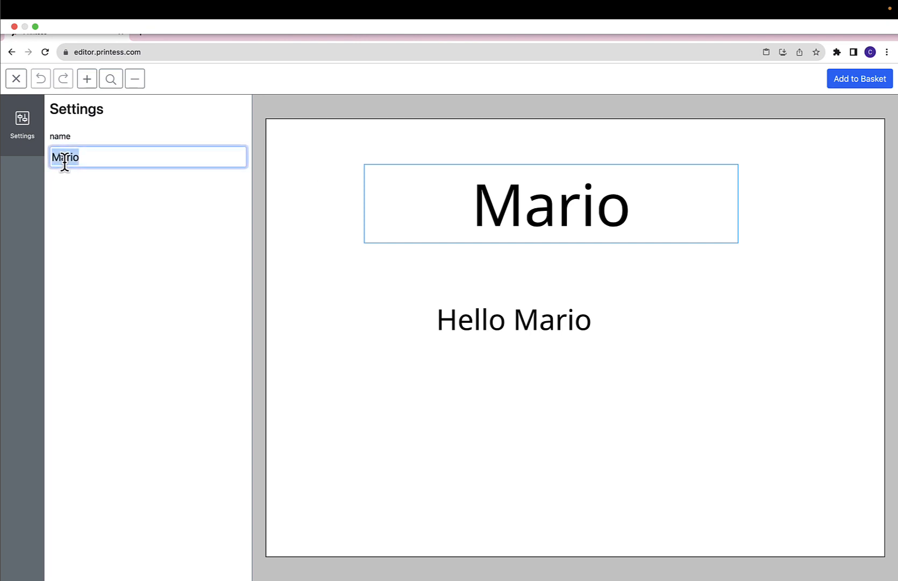
text(Chrsit)
key(BackSpace)
key(BackSpace)
key(BackSpace)
text(istoph)
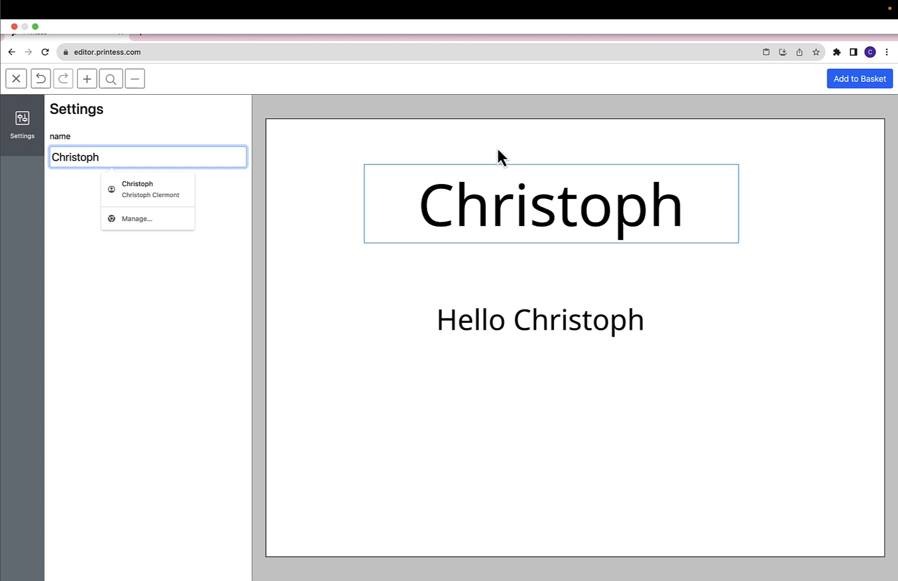
Step: Overwrite the upper text frame's own content with another first name in the buyer preview and deselect the frame
click(501, 199)
click(495, 193)
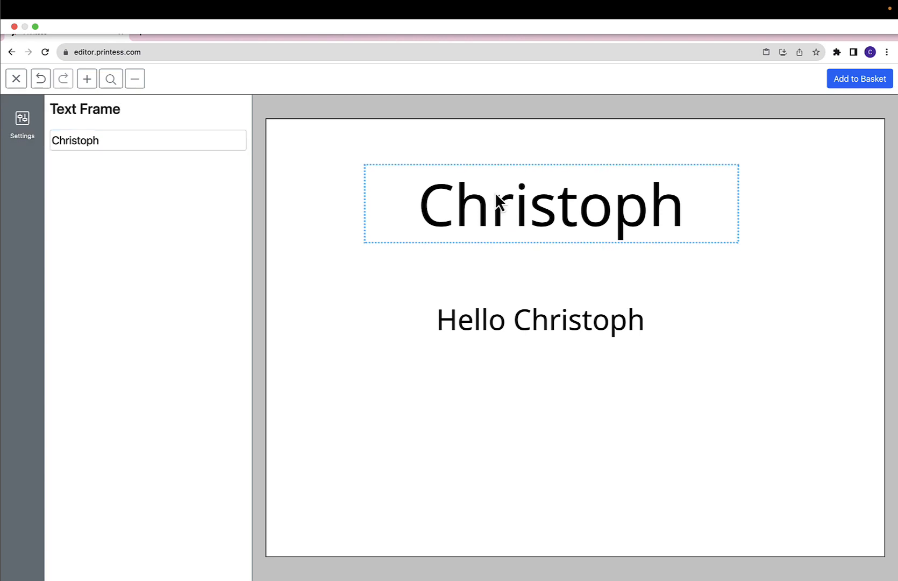
double_click(175, 142)
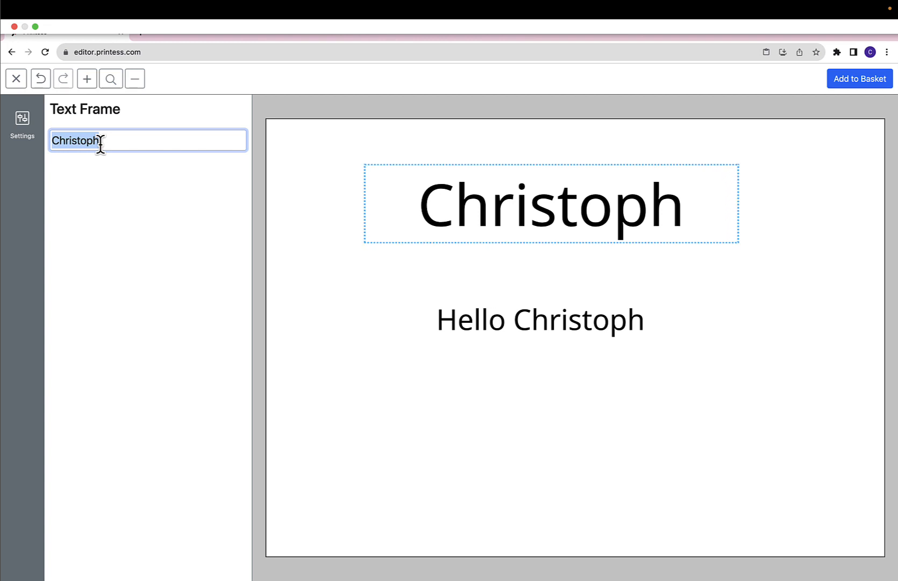
text(Su)
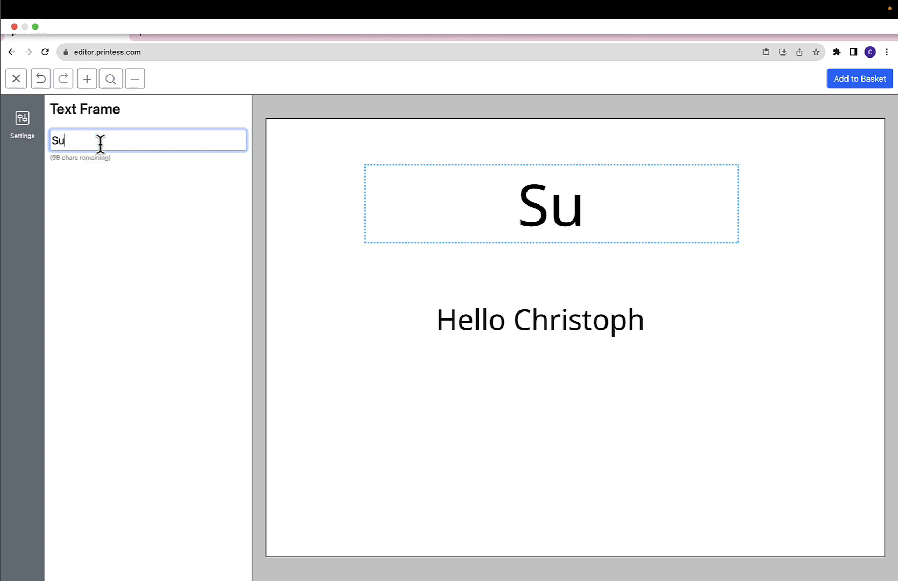
text(san)
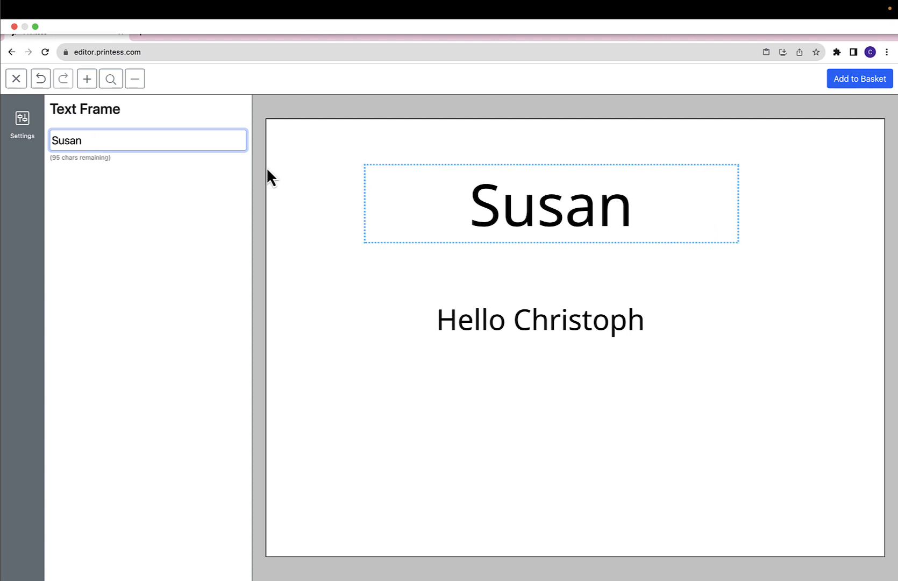
click(323, 179)
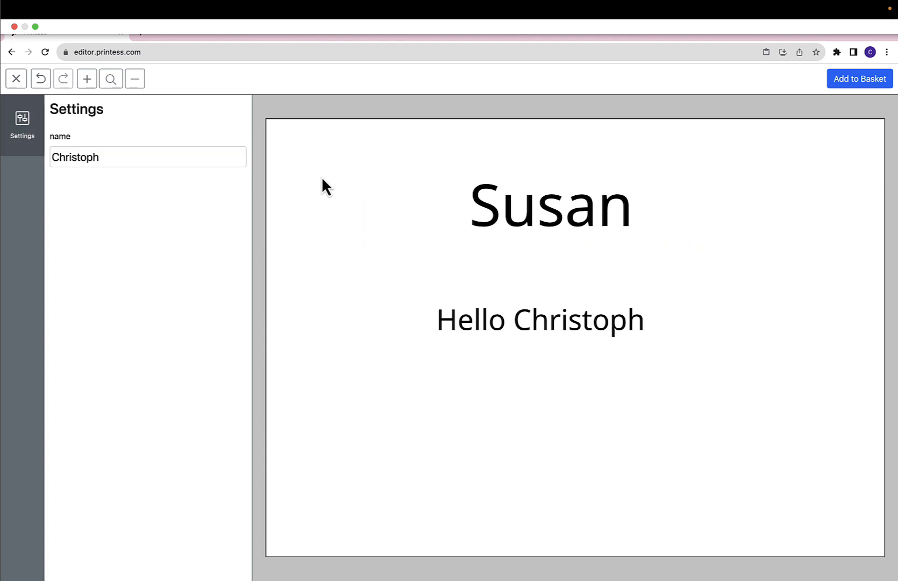
Step: Try inline editing of the upper text frame's content in the buyer preview and leave the text editor
click(141, 157)
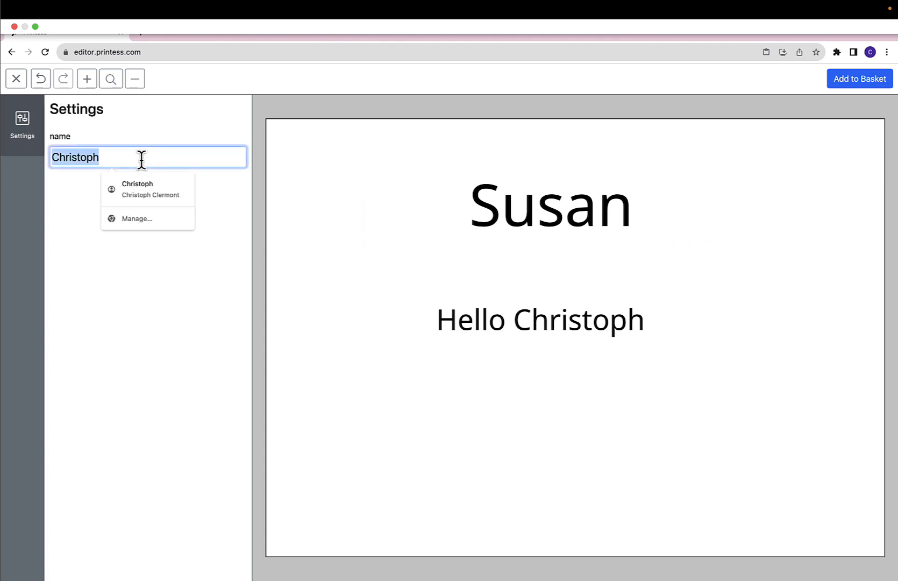
click(482, 222)
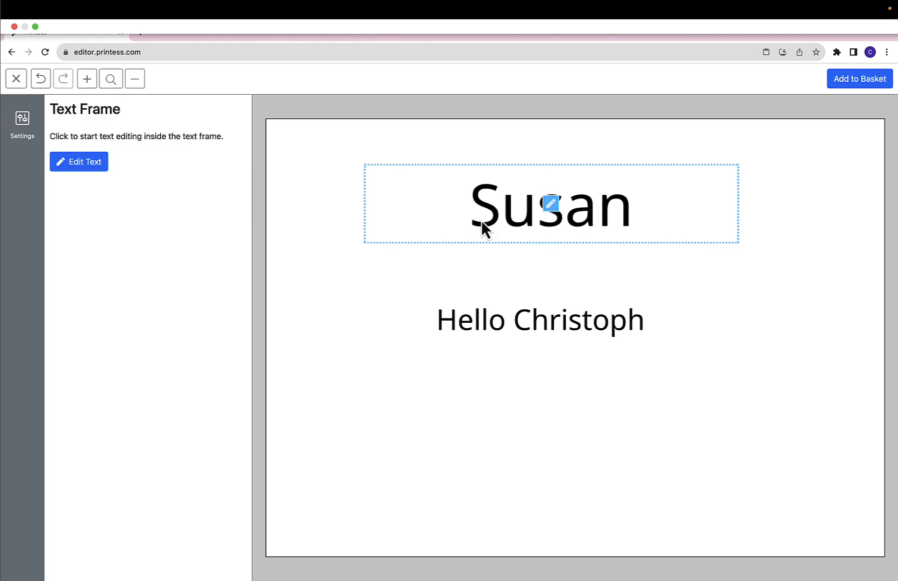
click(550, 202)
click(551, 203)
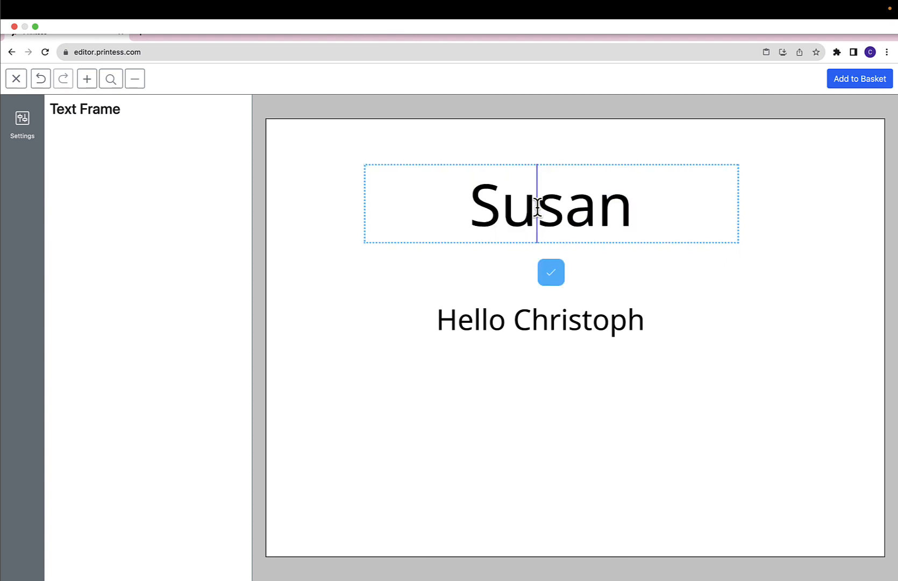
key(BackSpace)
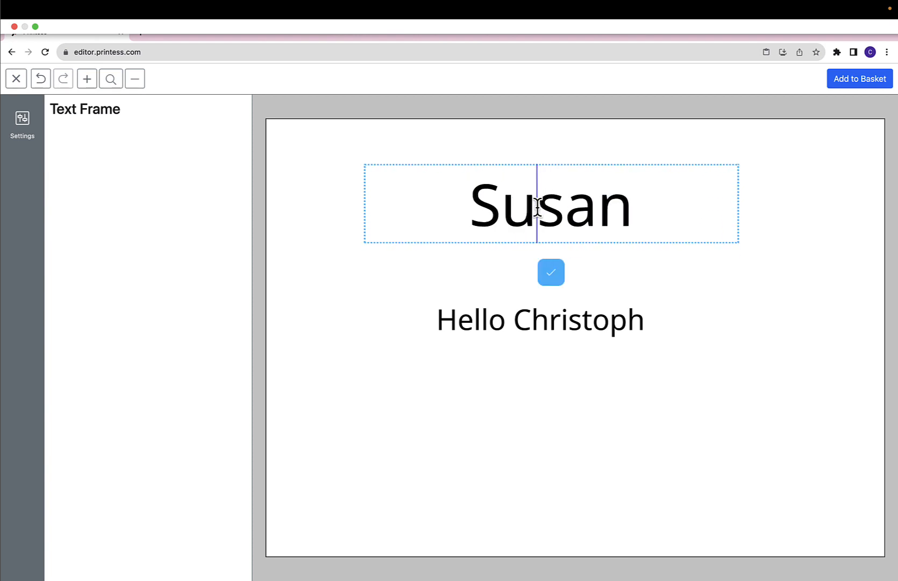
click(511, 146)
Step: Test the name form field with another first name against the overwritten upper frame and close the buyer preview
double_click(88, 161)
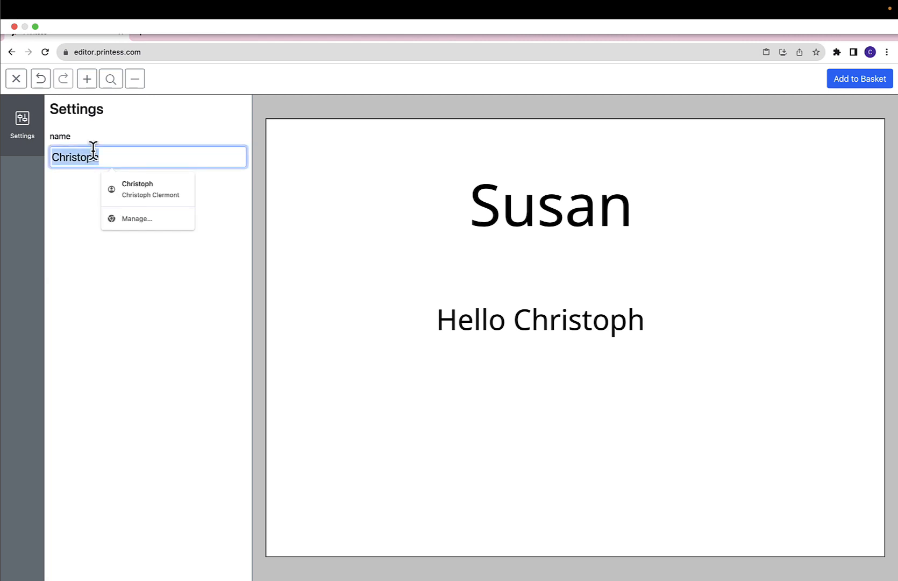
click(102, 156)
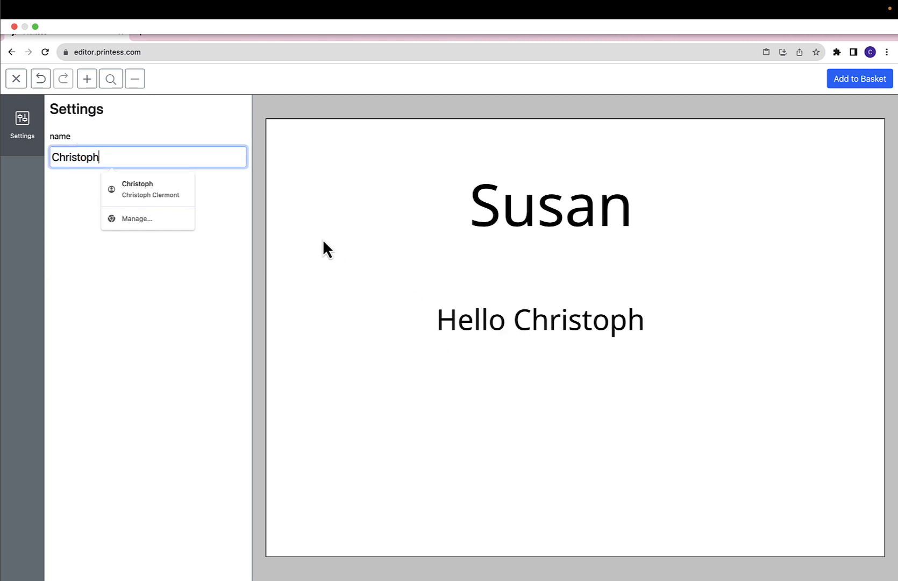
double_click(134, 152)
text(mario)
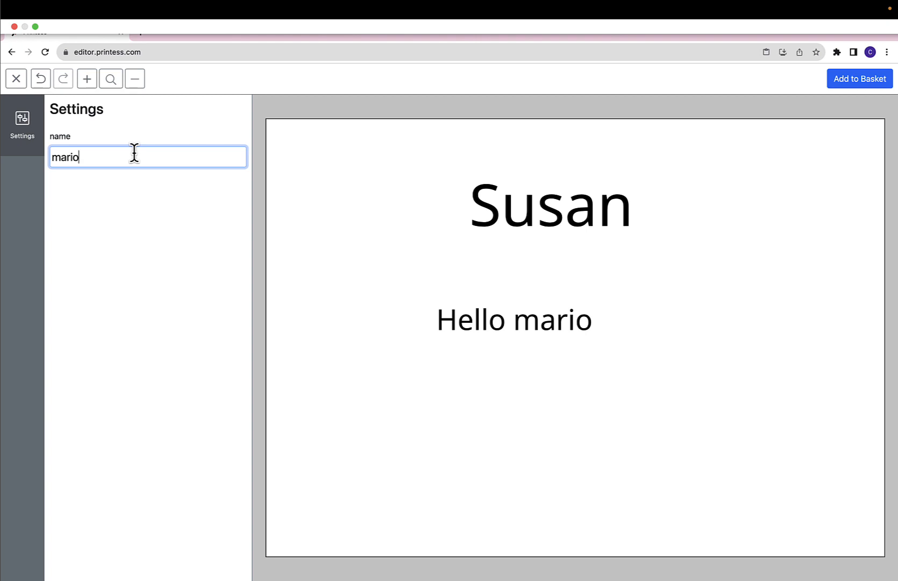
click(477, 202)
click(432, 143)
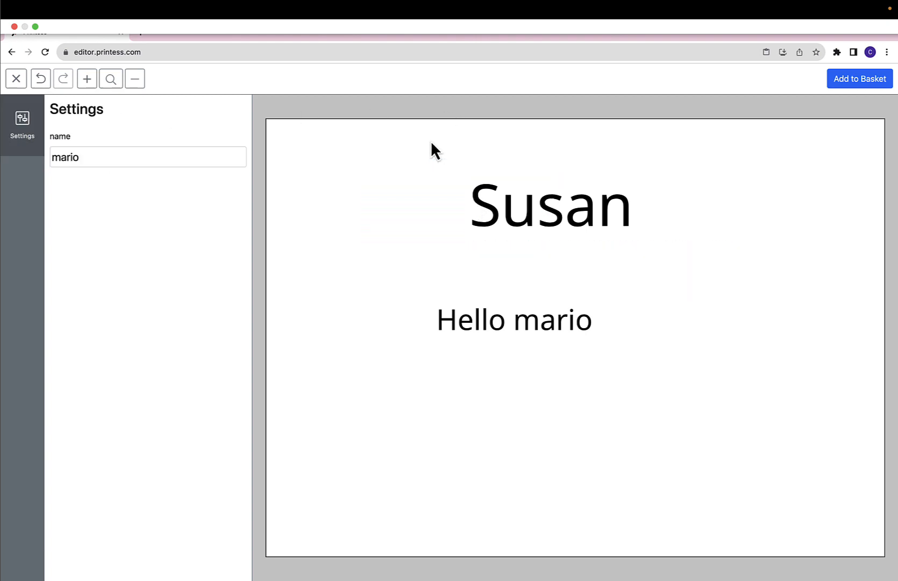
click(16, 81)
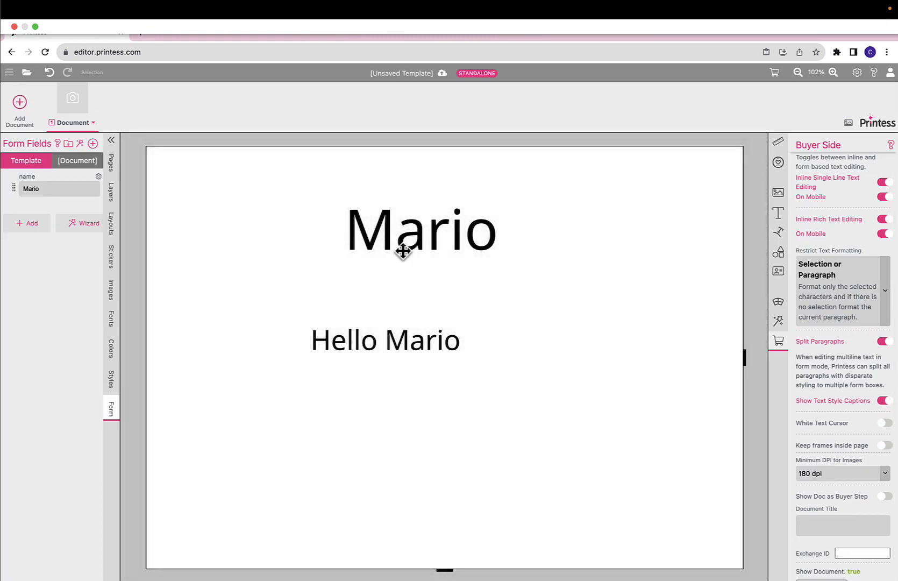
Step: Disallow buyers from editing the Content of the upper single-line text frame in its Buyer Side settings
click(425, 251)
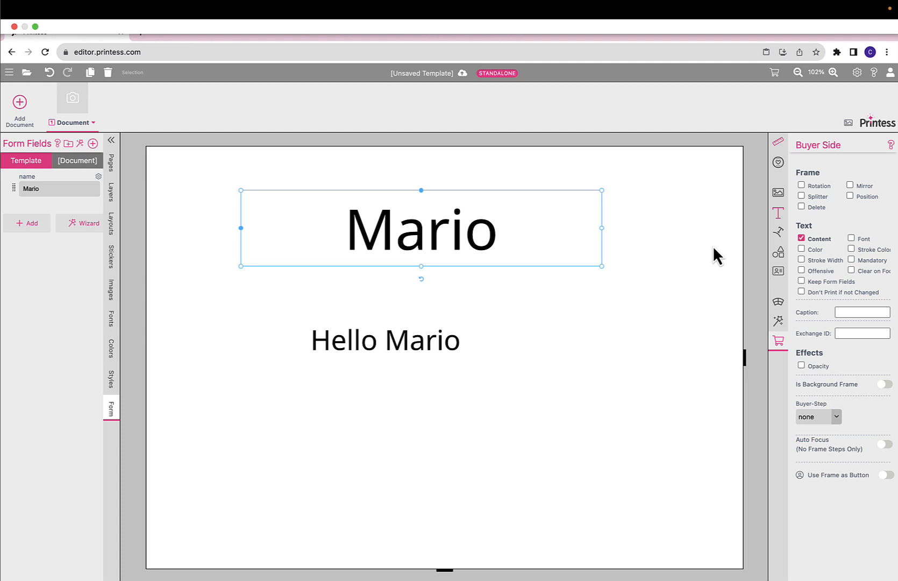
click(778, 213)
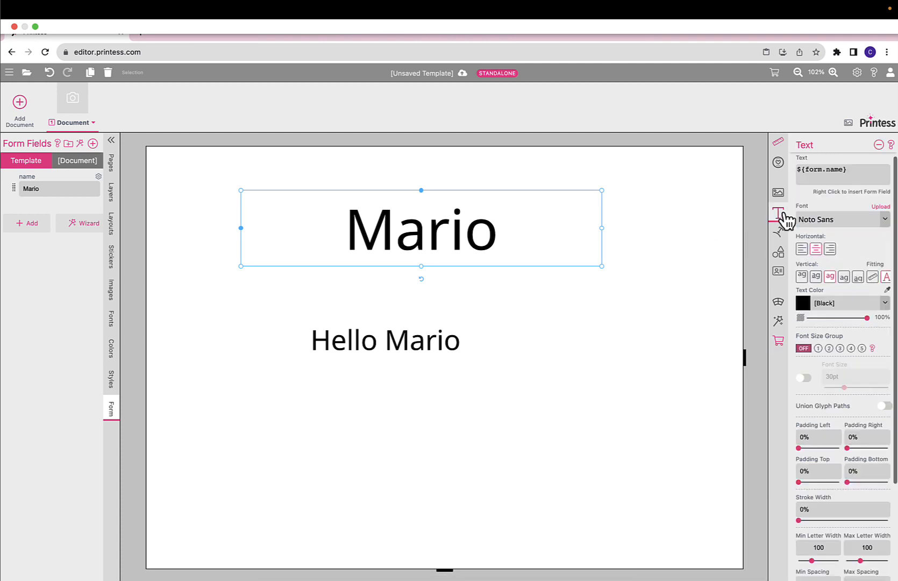
click(779, 341)
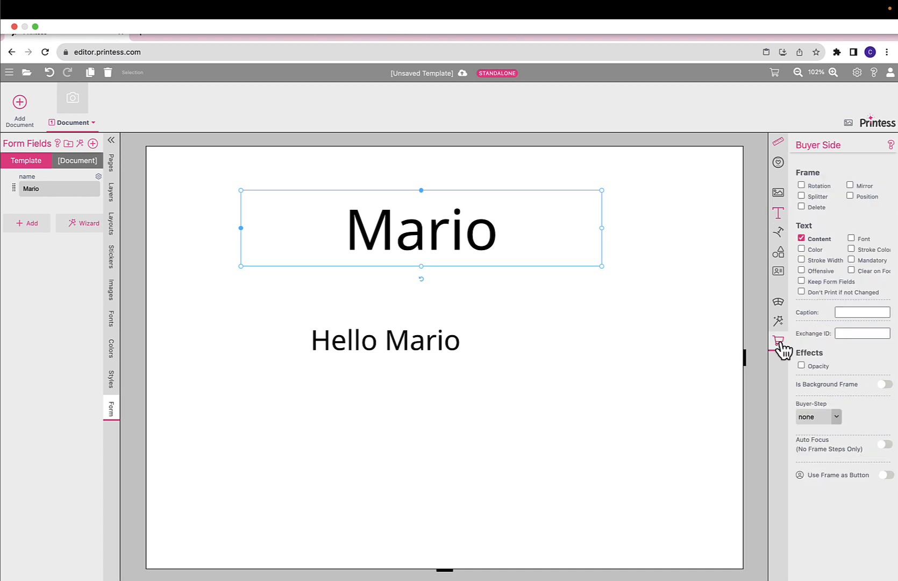
click(814, 239)
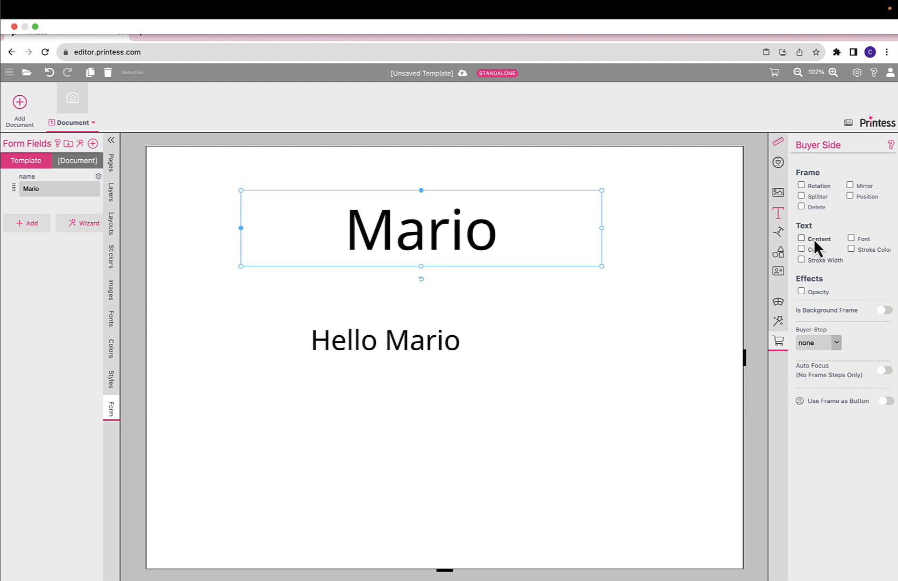
click(729, 238)
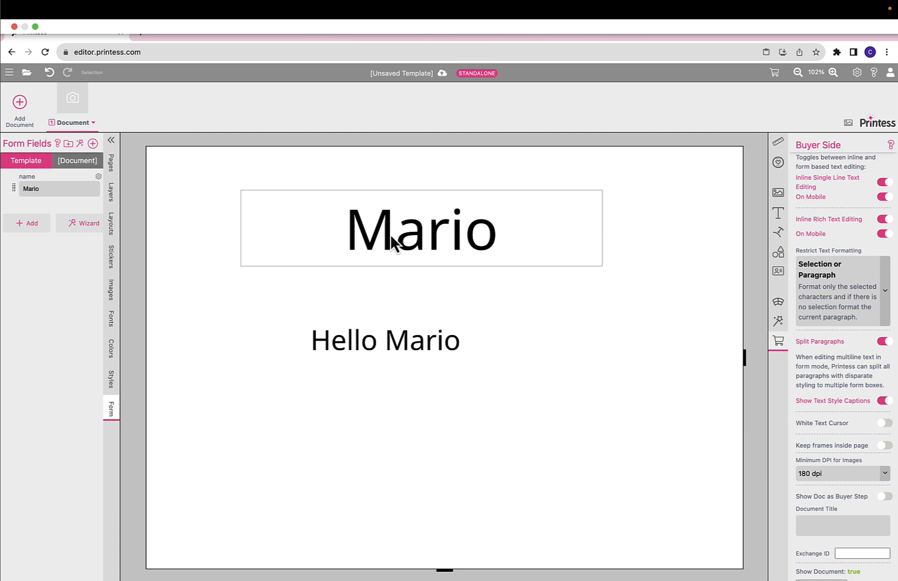
Step: Add a comma after the form field in the lower multi-line text frame, followed by a second line reading "I am and I want to ..."
click(470, 356)
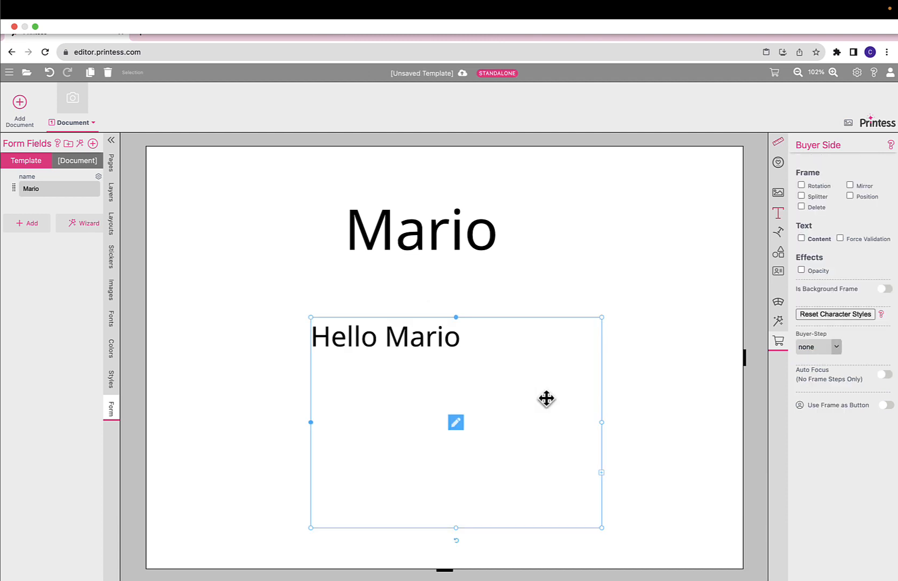
click(456, 423)
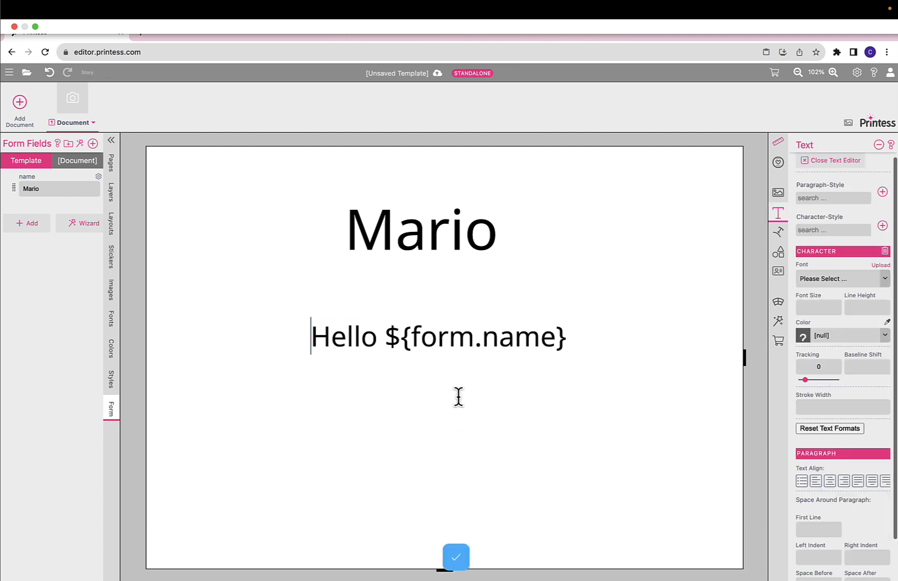
click(597, 335)
text(,)
key(Return)
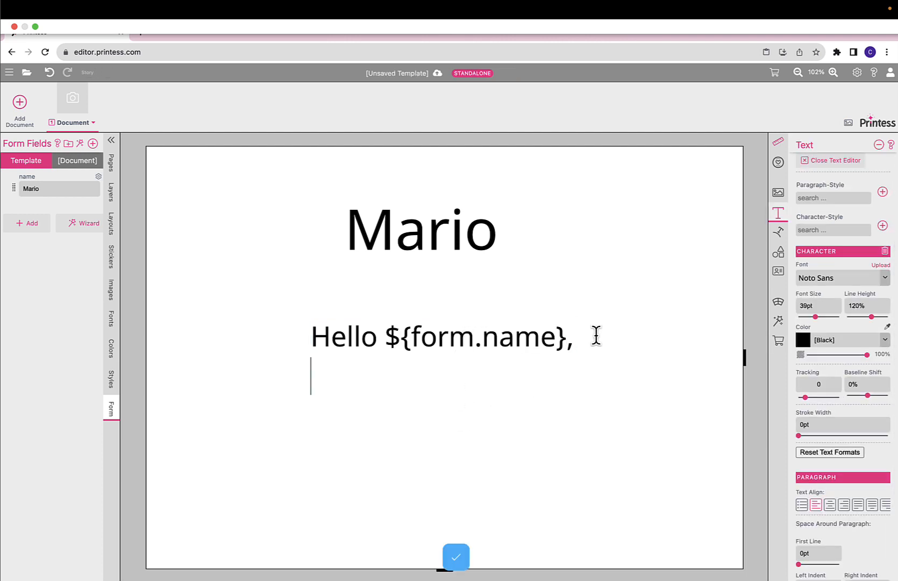
text(I am and)
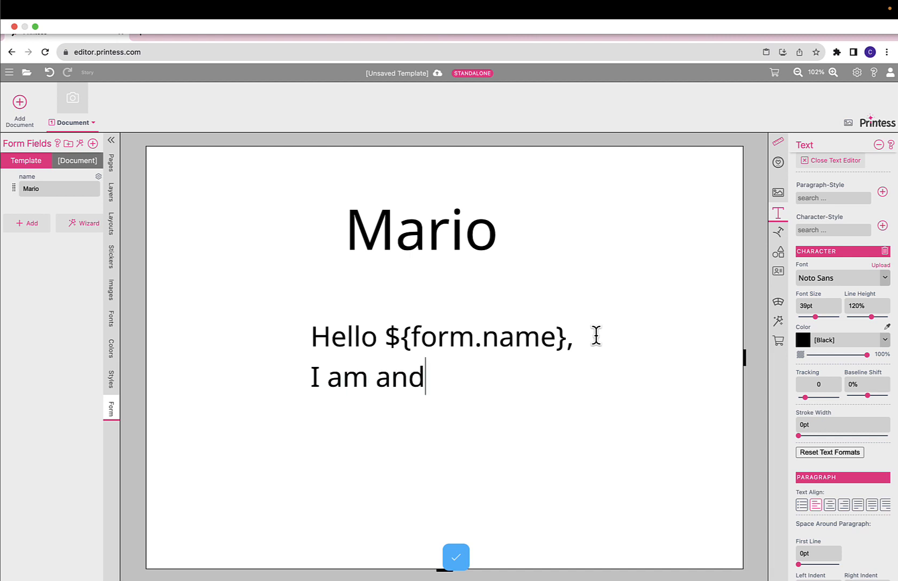
text( I want too)
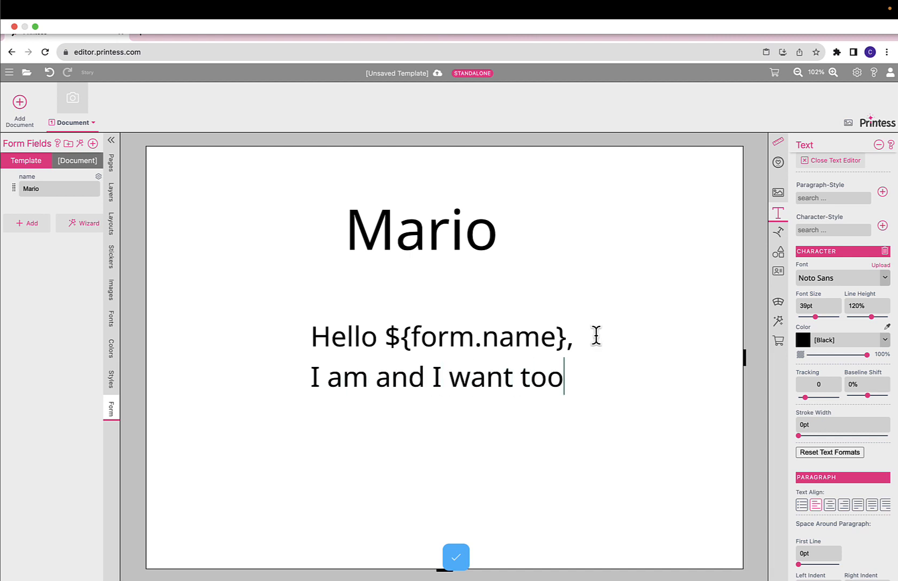
key(BackSpace)
text(...)
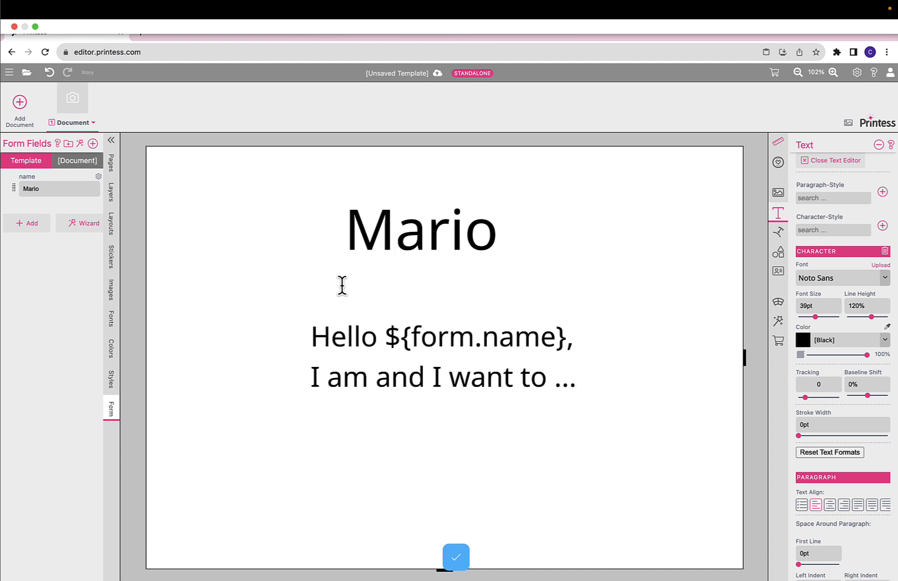
click(223, 291)
Step: Allow buyers to edit the Content of the lower multi-line text frame in its Buyer Side settings
click(425, 383)
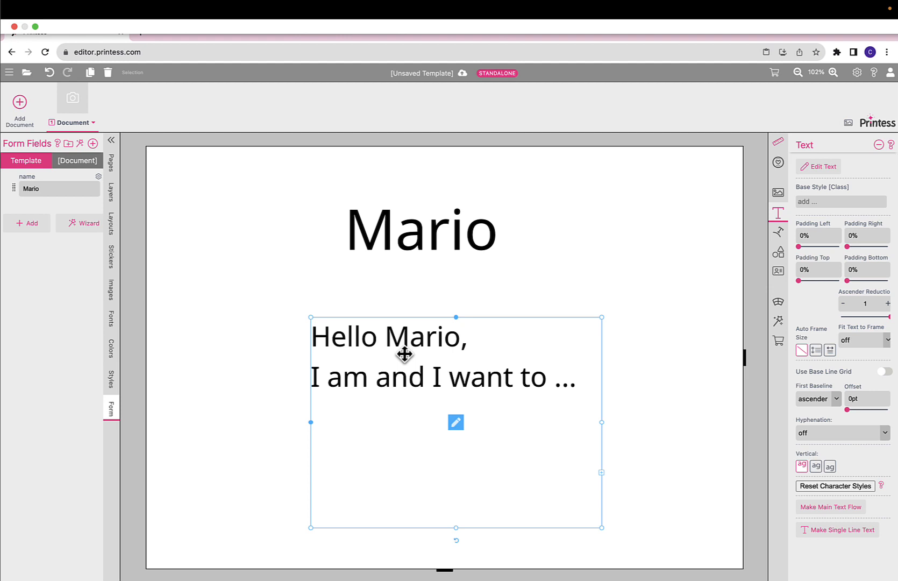
click(778, 341)
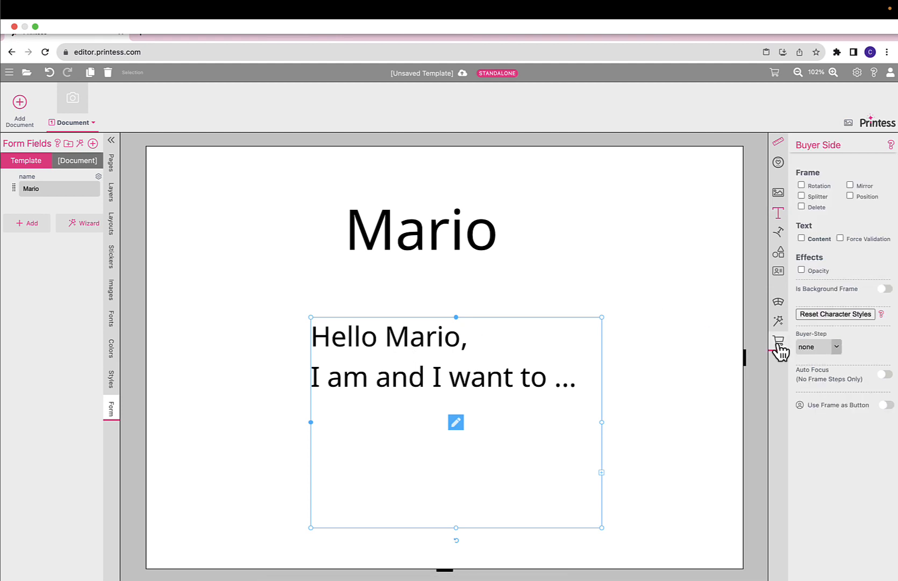
click(818, 238)
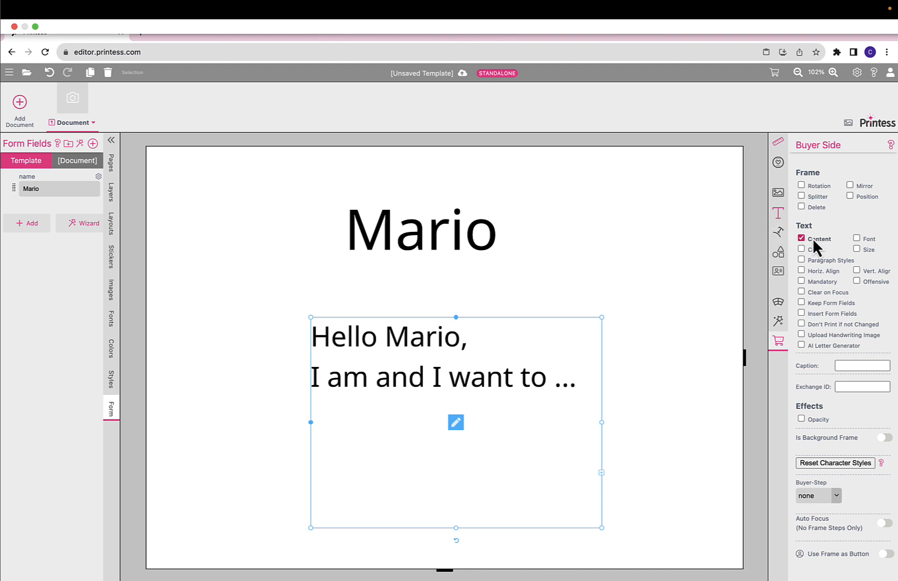
Step: Open the buyer preview and enter another first name in the name form field
click(774, 73)
click(579, 379)
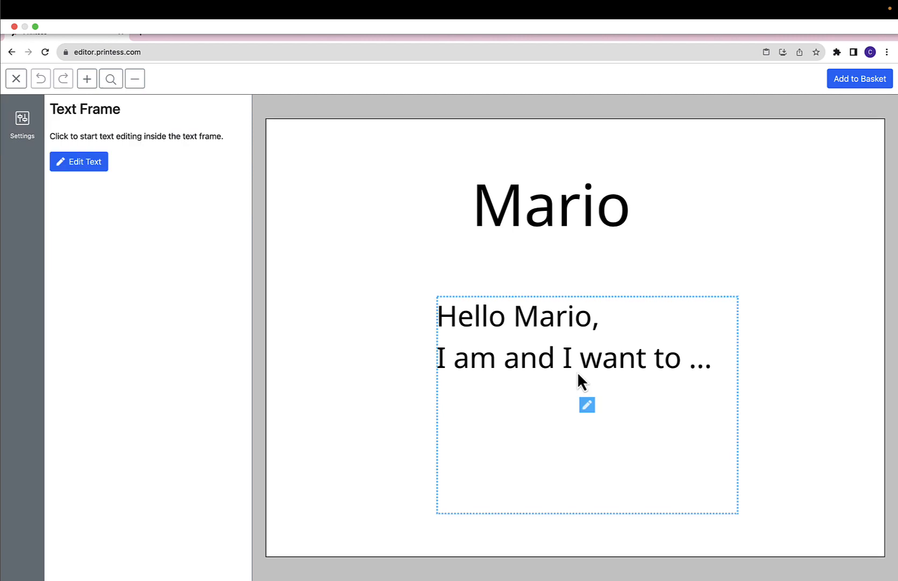
click(363, 325)
double_click(159, 157)
text(C)
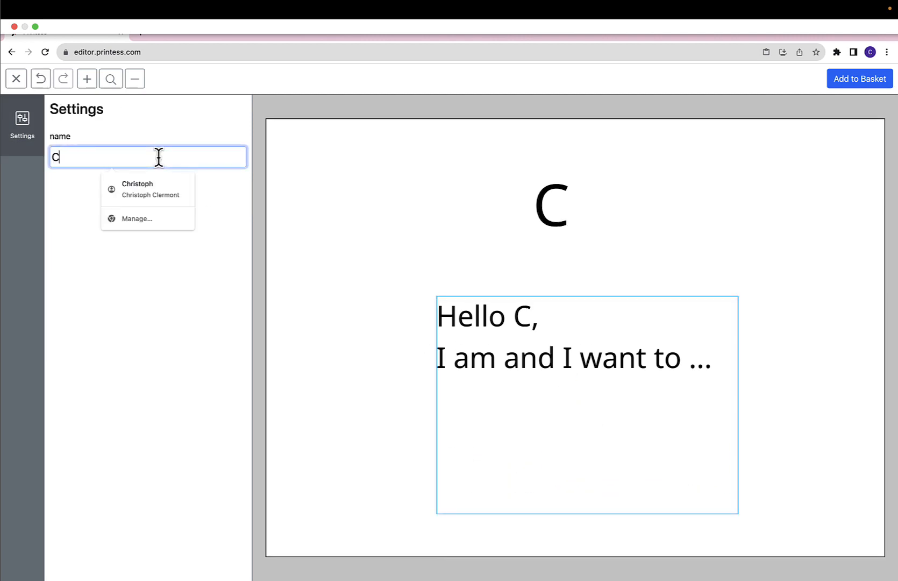
text(hristoph)
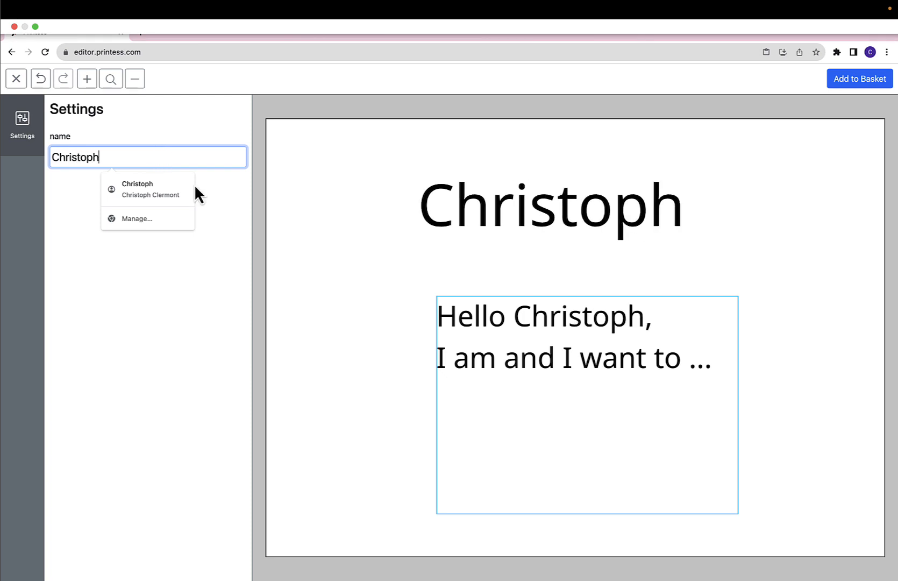
Step: Add a third line reading "bla" to the lower multi-line text frame in the buyer preview
click(490, 350)
click(589, 401)
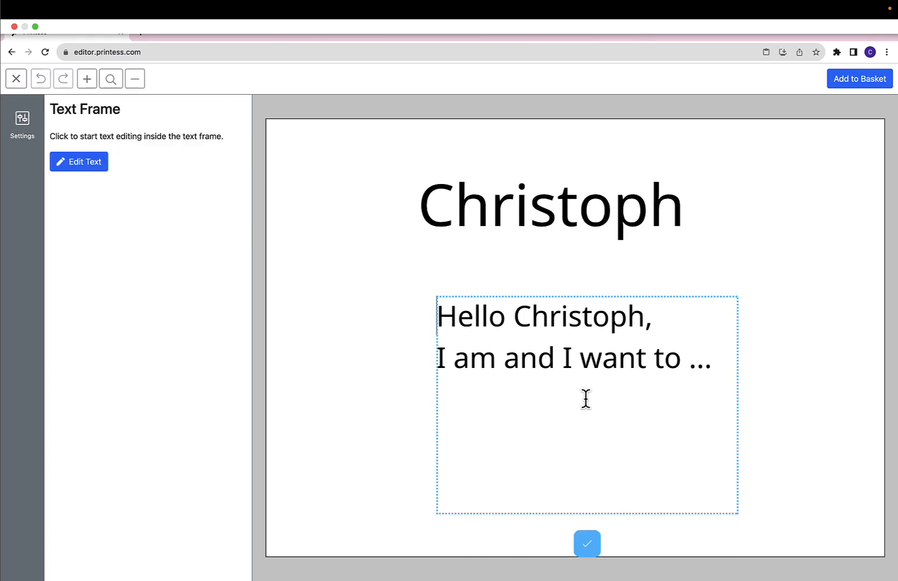
click(549, 347)
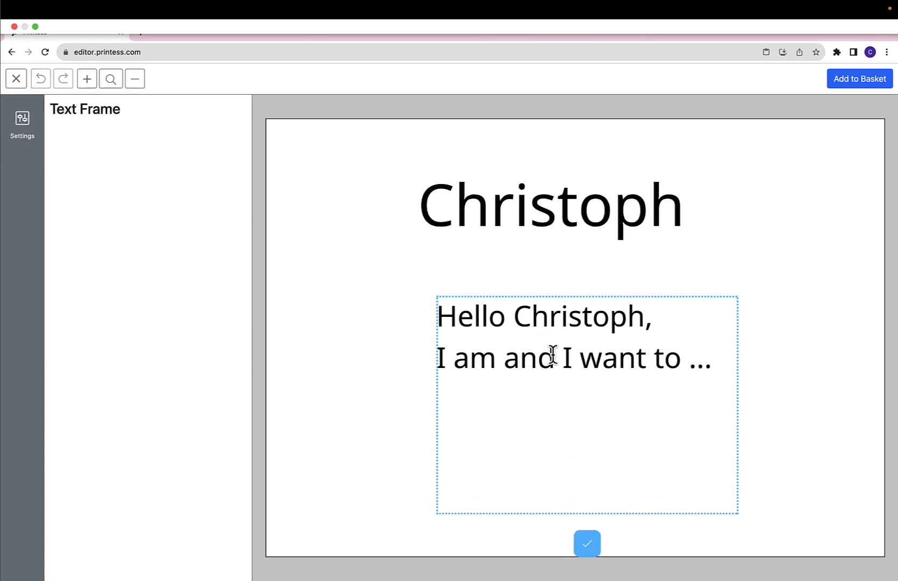
click(549, 320)
drag(515, 317, 639, 328)
click(618, 356)
key(Right)
key(Right)
key(Right)
key(Right)
key(Right)
key(Right)
key(Right)
key(Right)
key(Right)
key(Return)
text(bla)
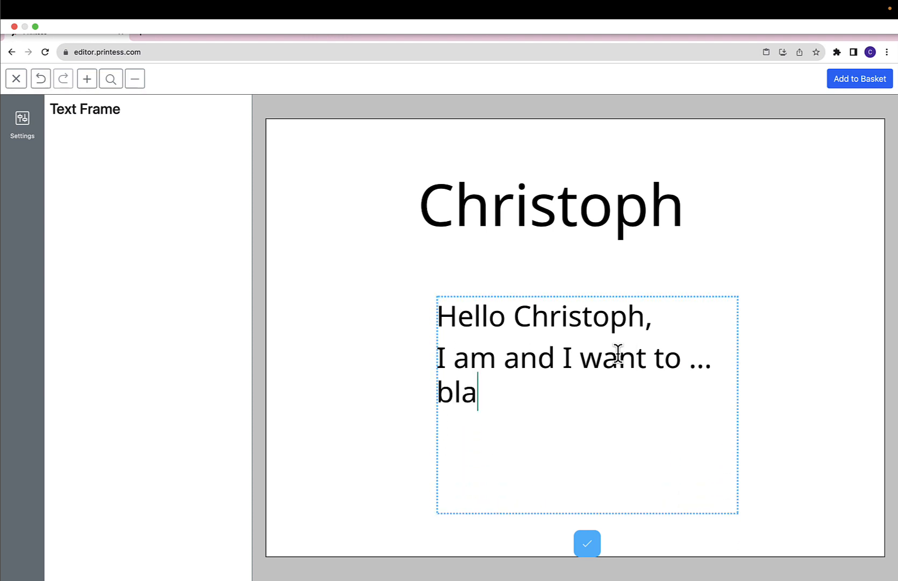
Step: Test the name form field with "aaa" against the edited lower frame and close the buyer preview
click(385, 374)
click(136, 151)
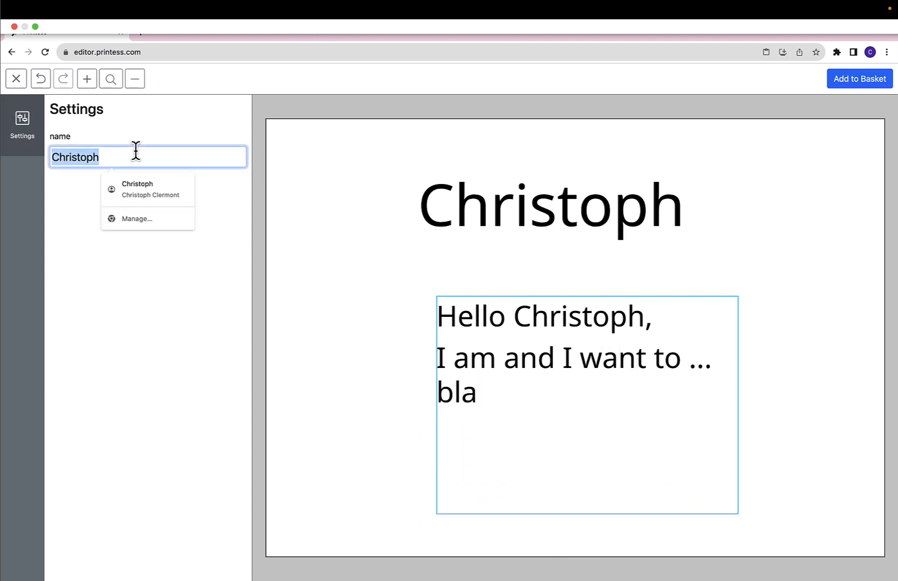
text(aaa)
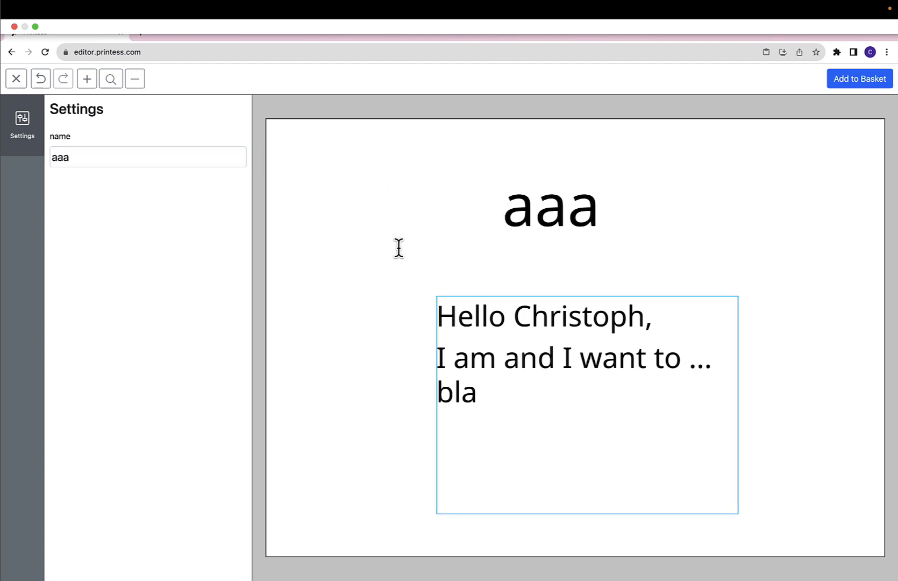
click(17, 79)
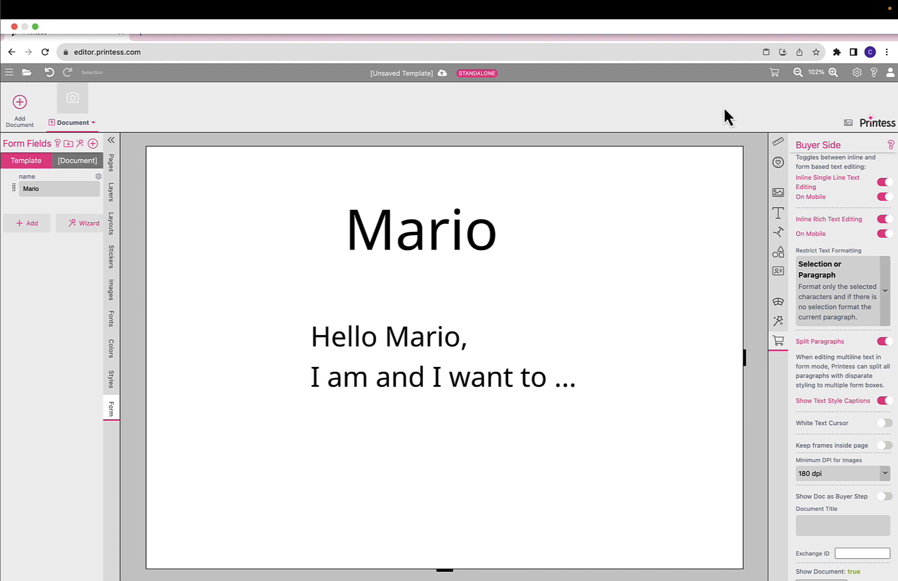
Step: Examine the form field text inside the lower frame's text editing in a fresh buyer preview, and return to the template
click(775, 74)
click(590, 387)
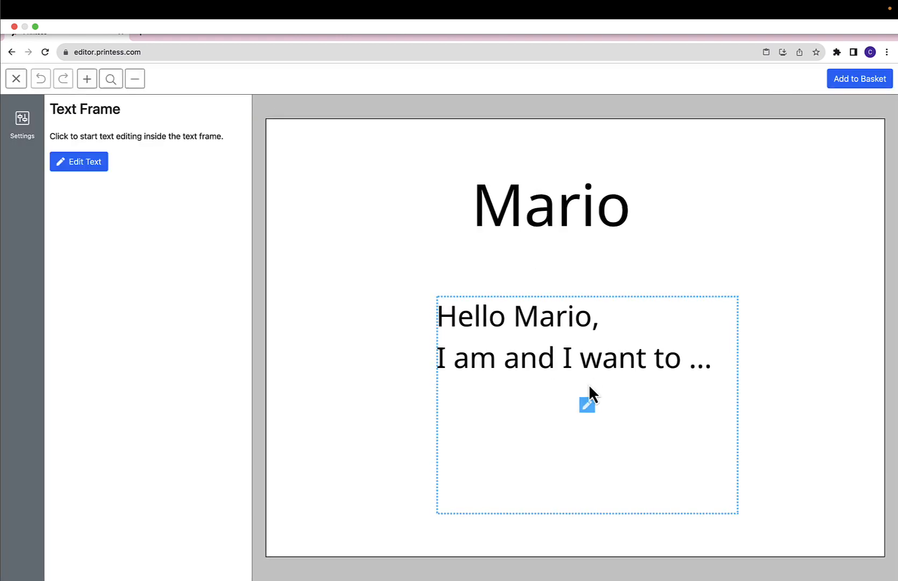
click(588, 403)
click(560, 322)
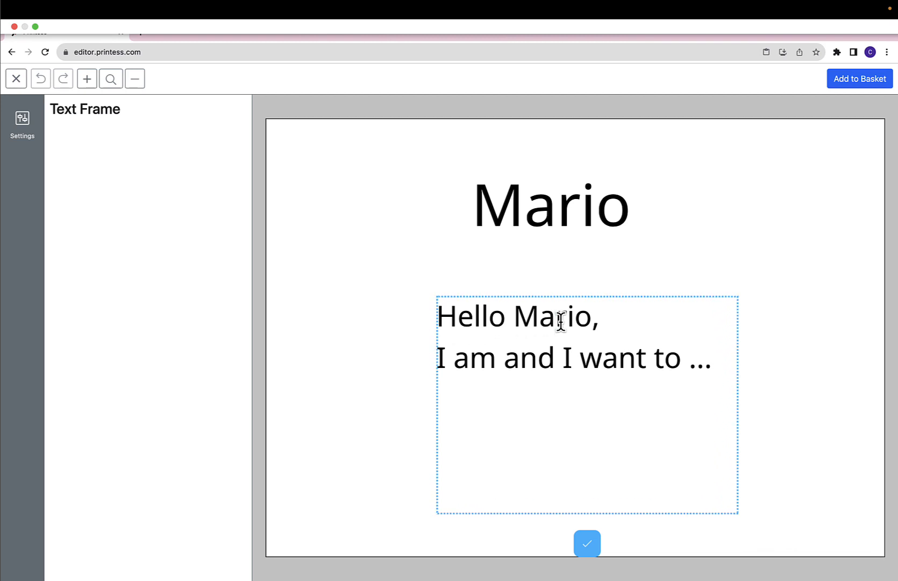
click(411, 297)
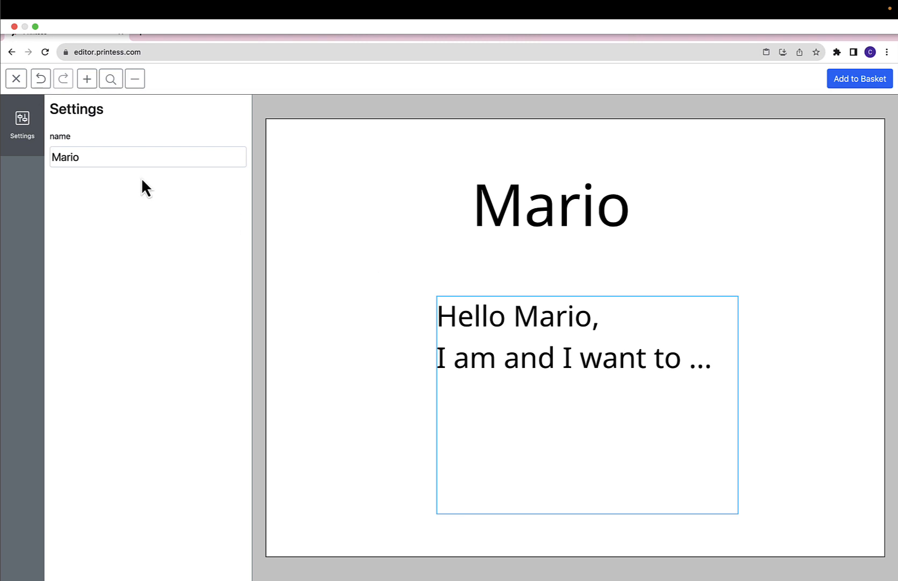
click(18, 81)
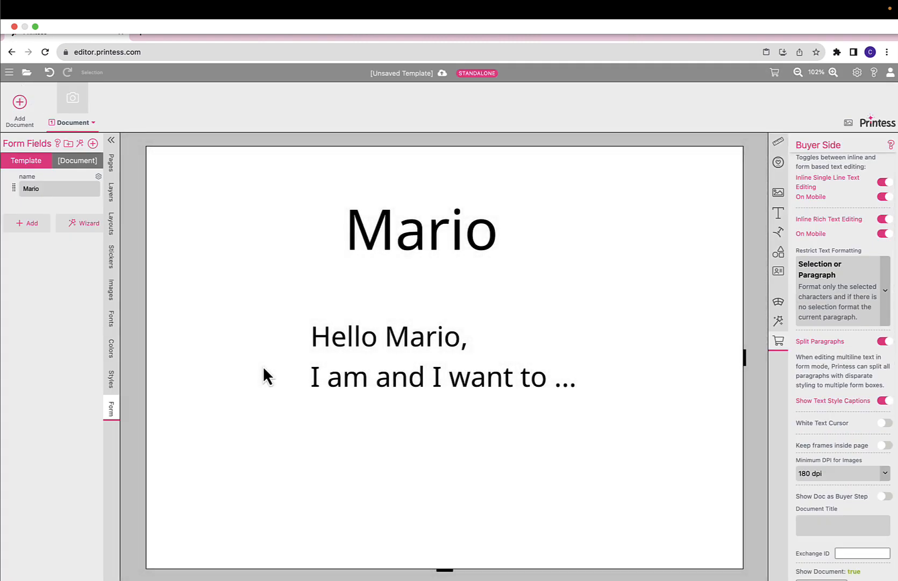
Step: Select the lower multi-line frame and examine how the text cursor moves through its form field in the buyer preview
click(404, 378)
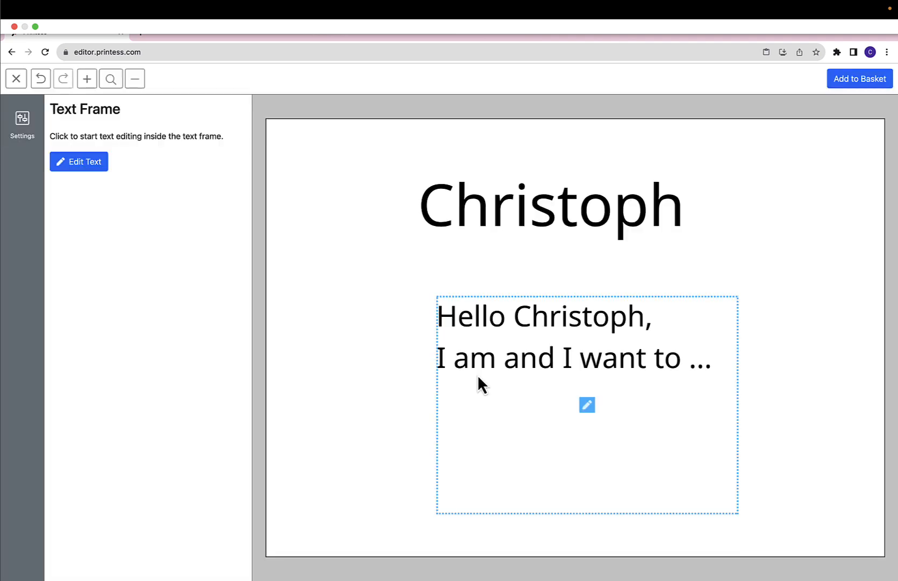
click(585, 408)
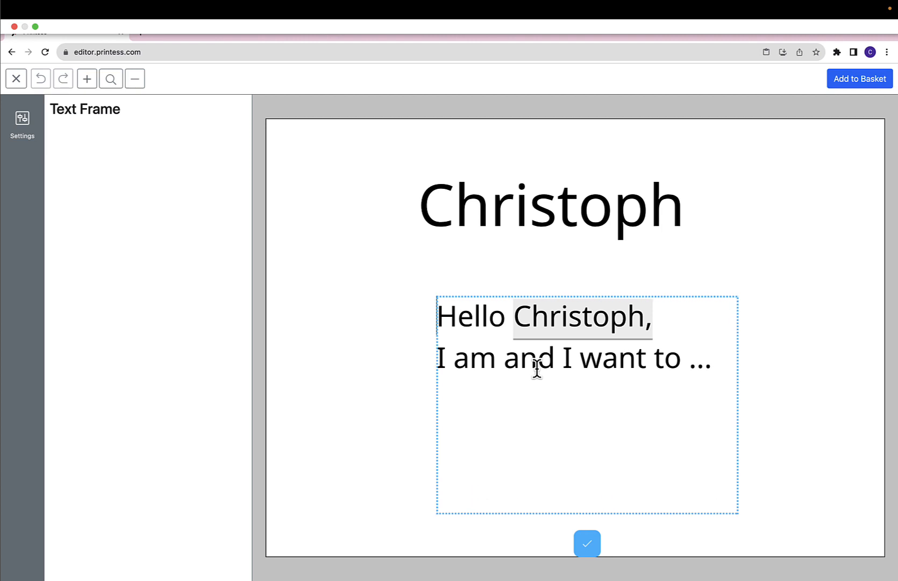
click(486, 315)
key(Right)
key(Right)
key(Right)
key(Left)
key(Left)
key(Right)
key(Right)
key(Right)
click(550, 330)
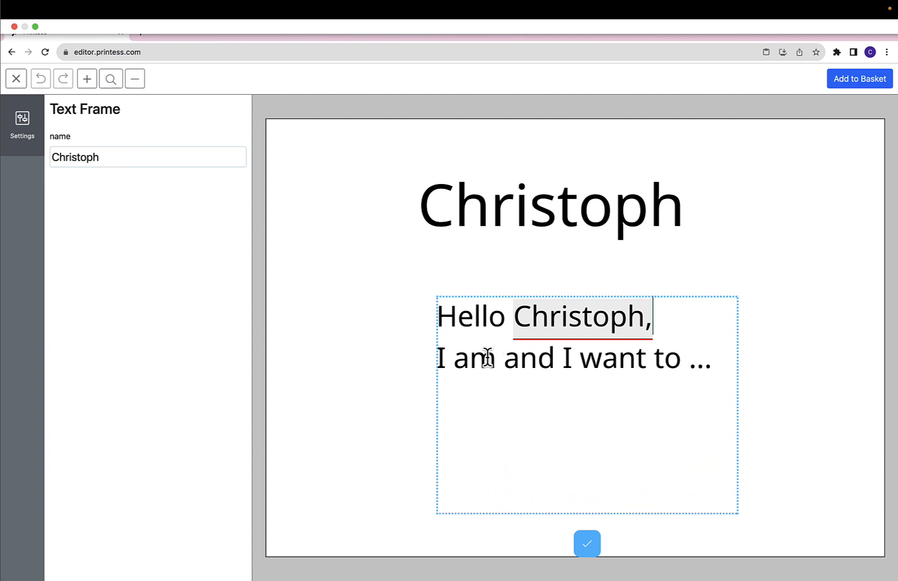
Step: Add a line reading "bla" beneath the existing two lines in the lower frame and finish editing its text
click(703, 386)
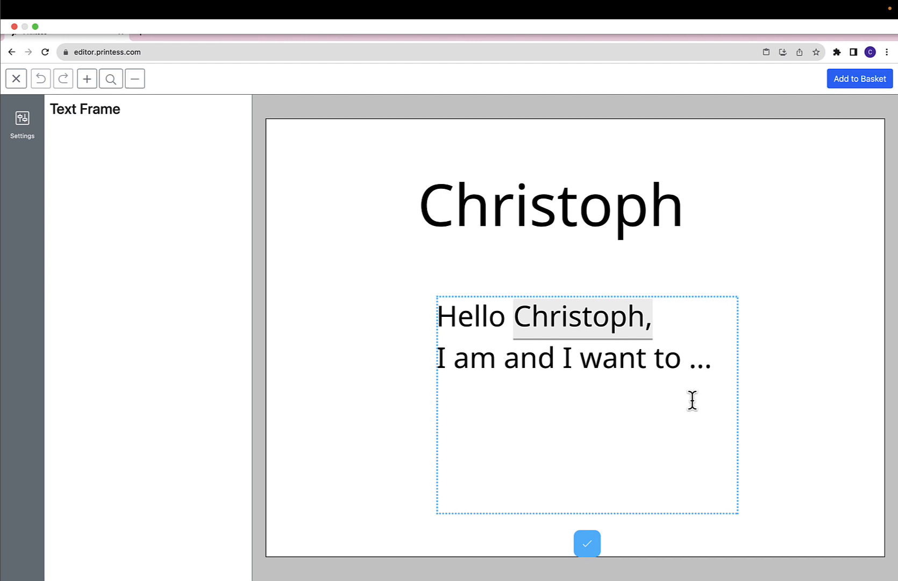
text(bla)
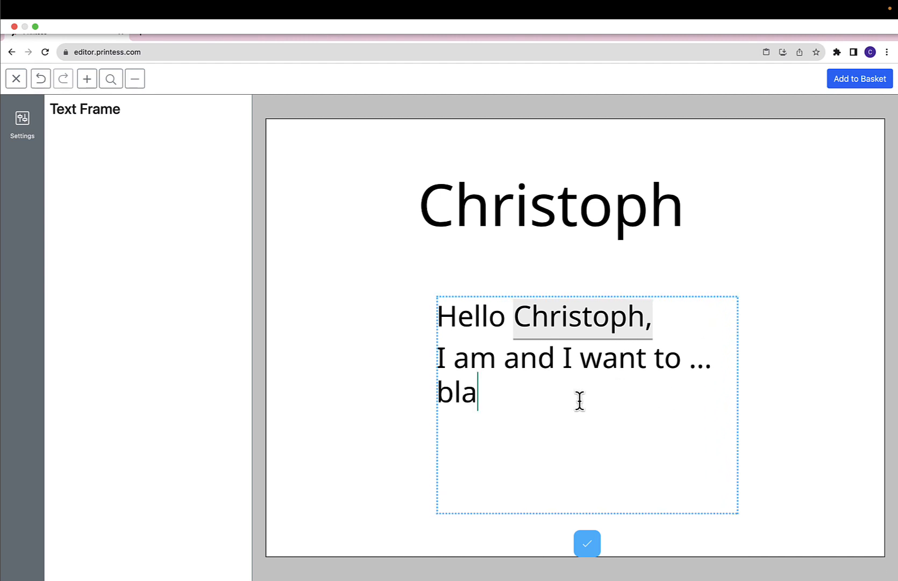
click(374, 385)
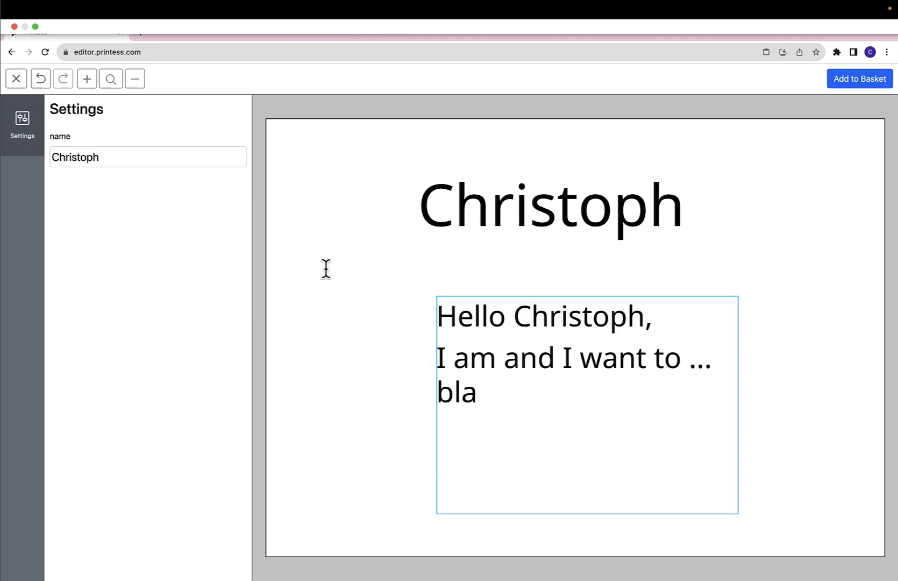
Step: Test the name form field with other first names against the extended lower frame, and close the buyer preview
click(135, 155)
text(Maria)
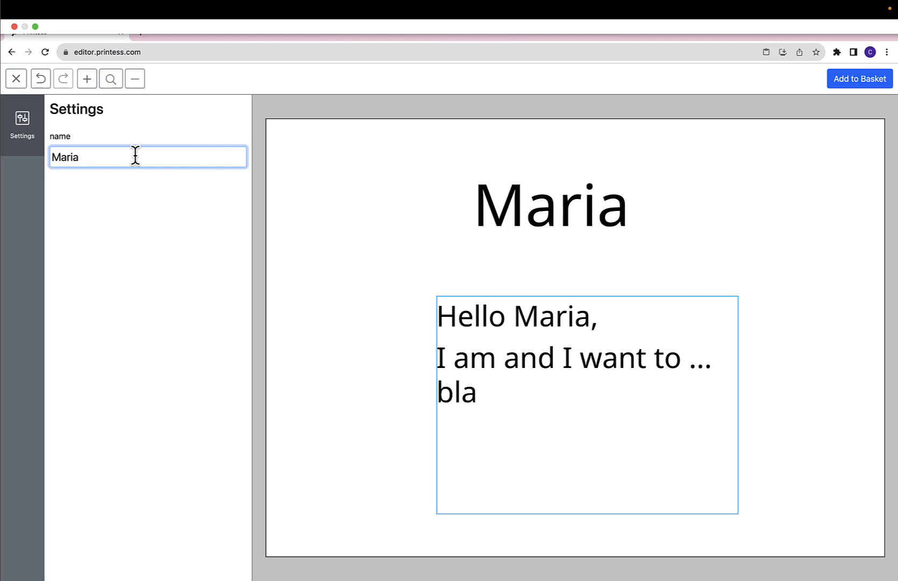
key(BackSpace)
text(o)
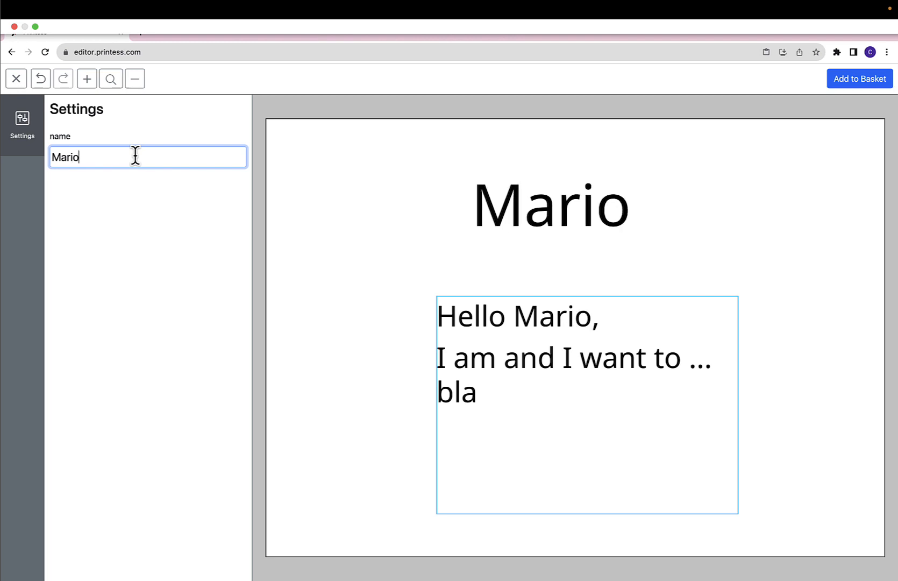
key(BackSpace)
text(a)
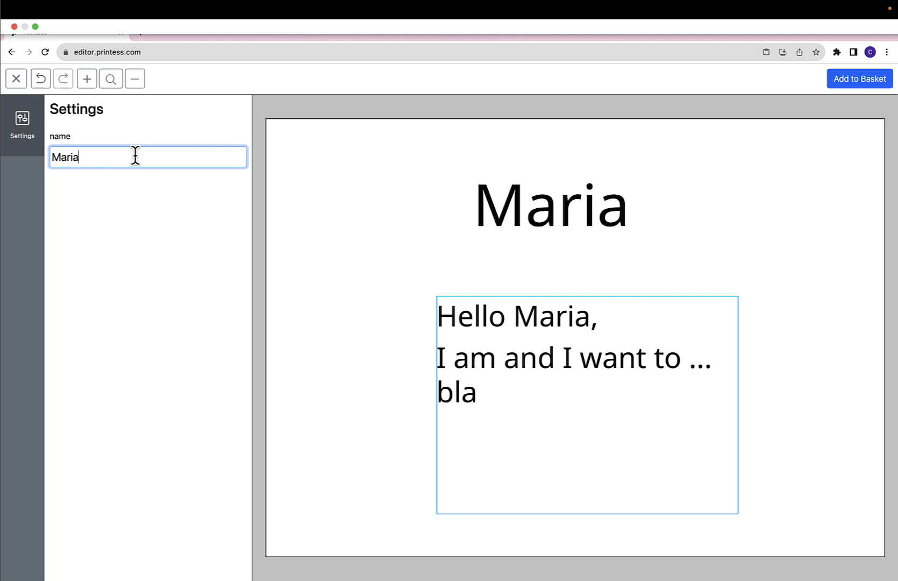
click(333, 214)
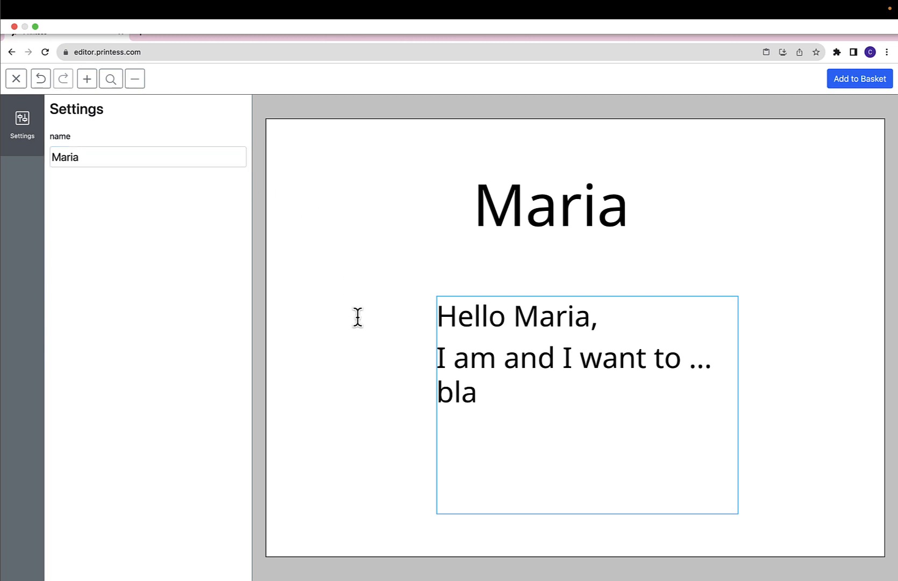
click(16, 78)
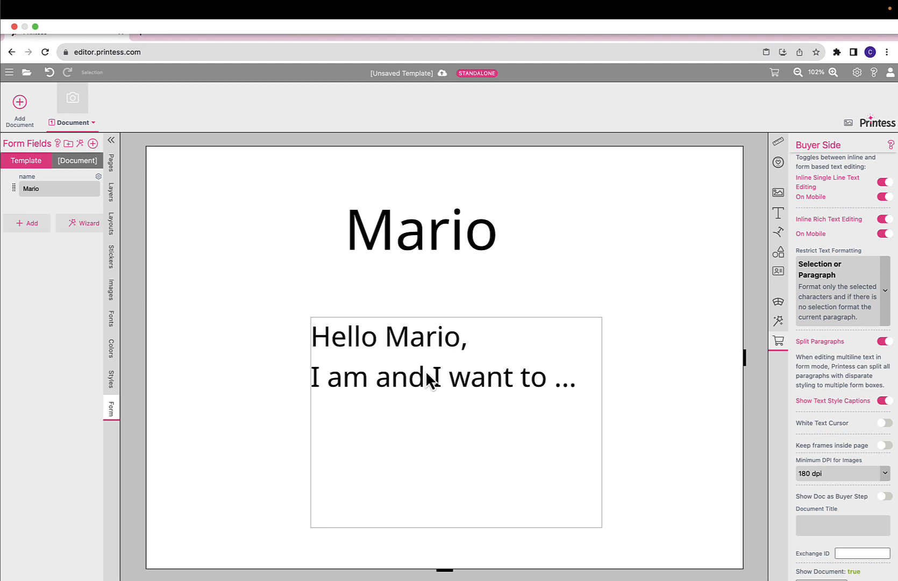
Step: Set the label of the name form field to "Your Name" in its properties
right_click(8, 192)
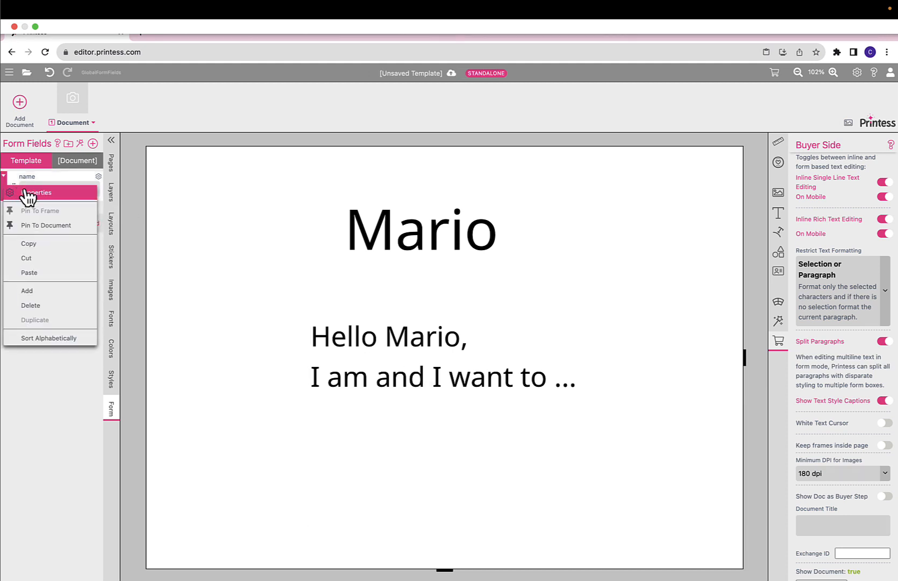
click(21, 192)
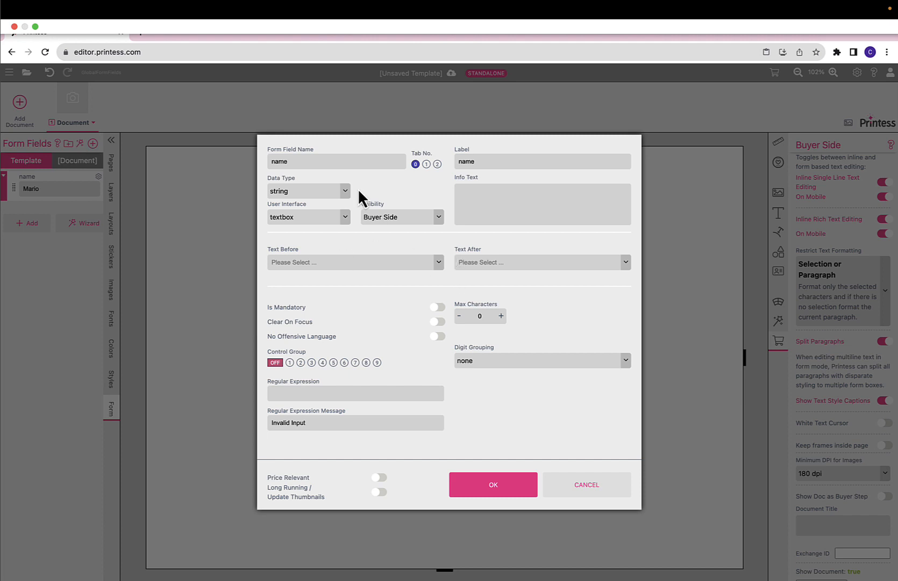
click(291, 159)
click(497, 160)
drag(497, 160, 459, 161)
key(BackSpace)
text(Your Name)
click(491, 191)
click(491, 485)
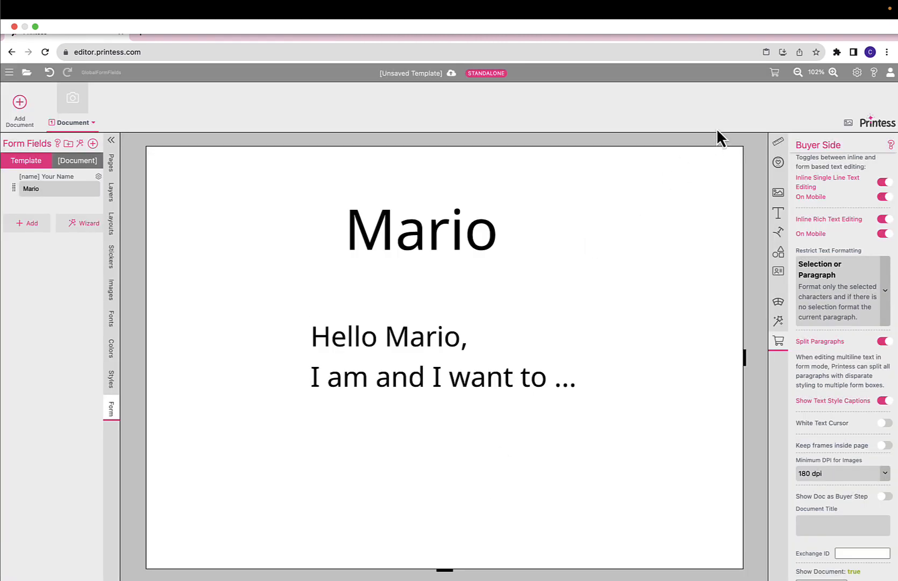
Step: Check the form field's label in the buyer preview and review the data types offered in its properties
click(776, 76)
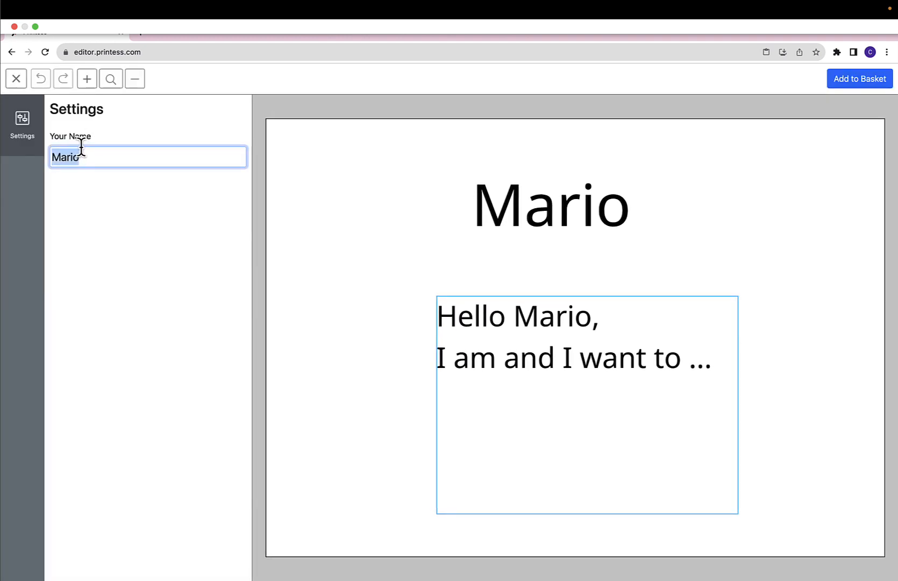
click(170, 125)
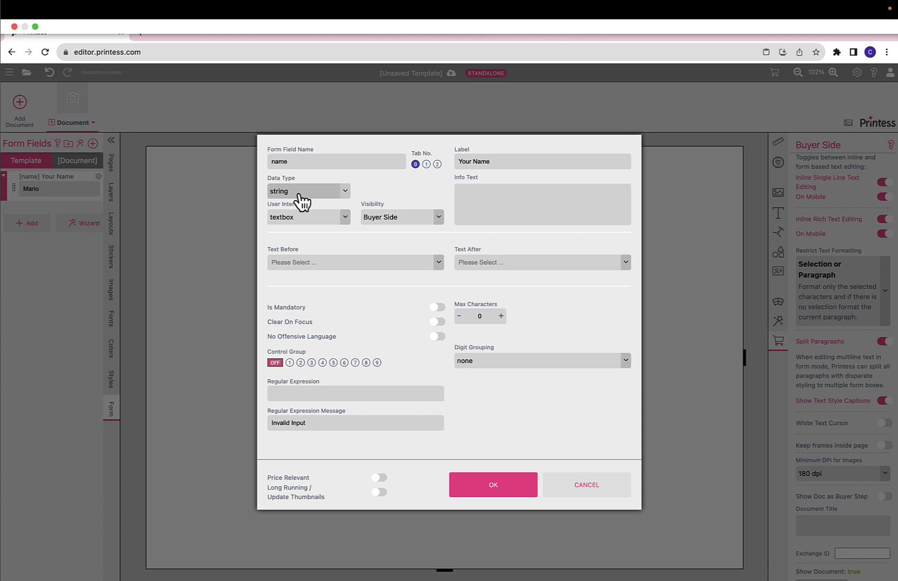
click(299, 194)
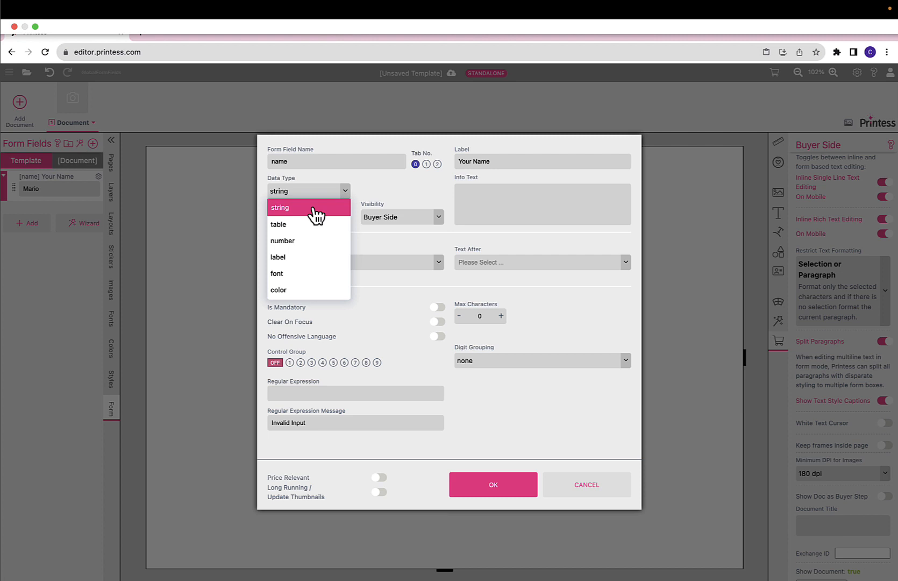
click(382, 197)
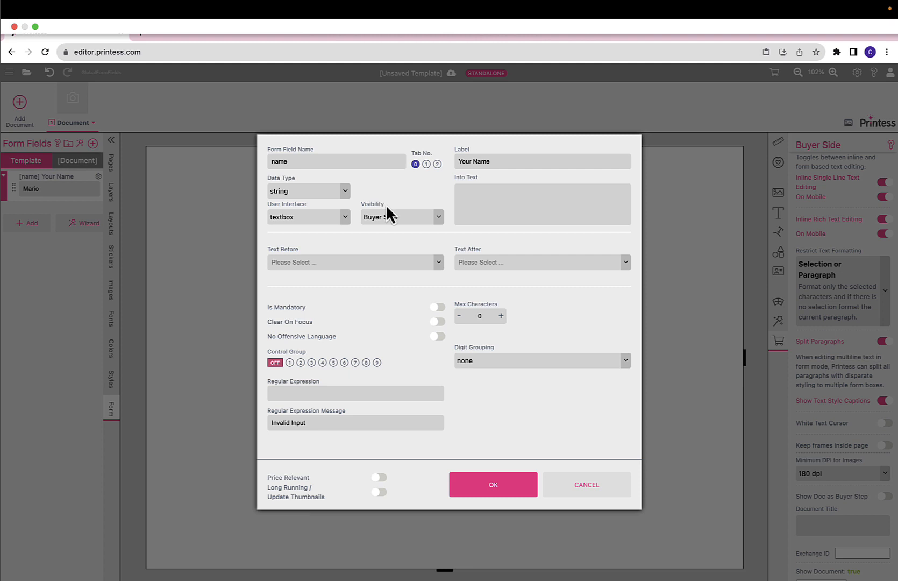
Step: Change the form field's user interface to select-list and add a list entry with the value "blue"
click(345, 221)
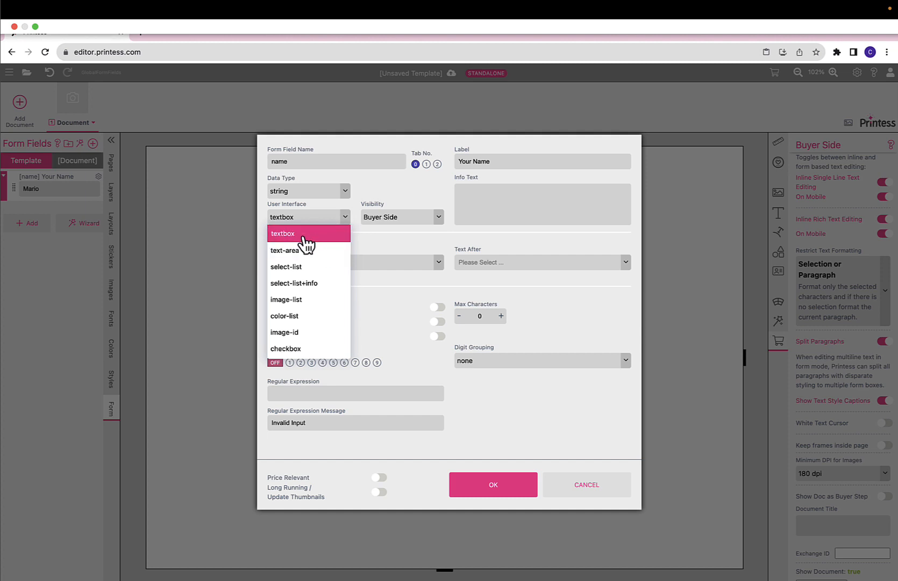
click(305, 268)
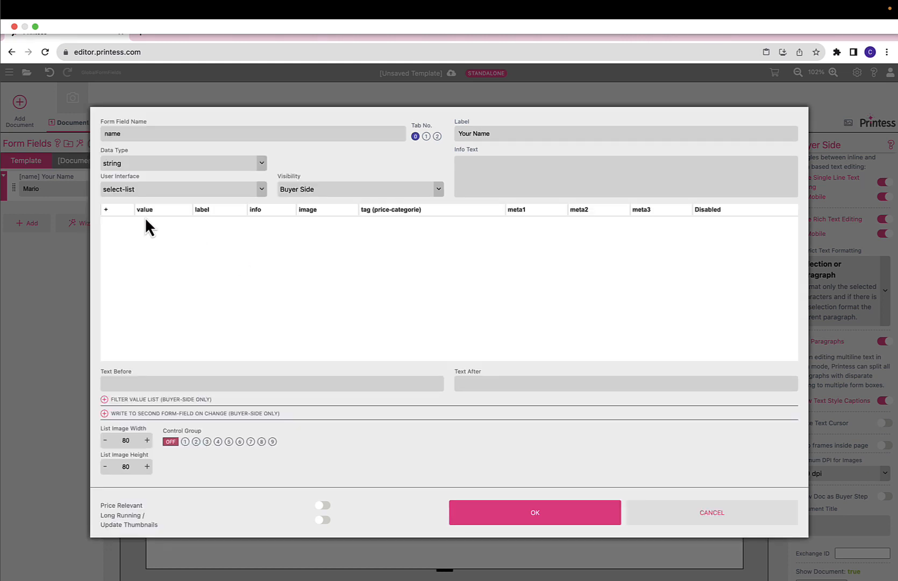
click(107, 211)
click(164, 229)
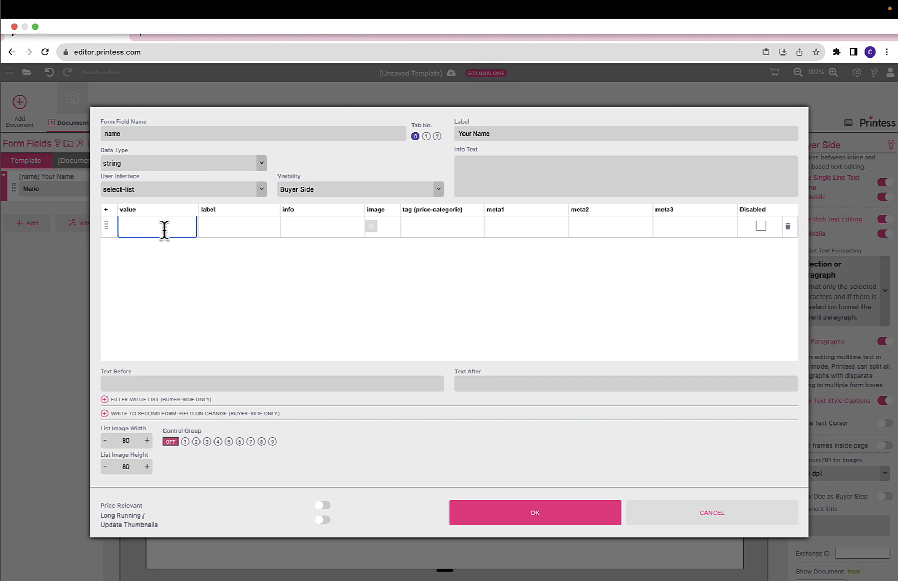
text(blue)
key(Tab)
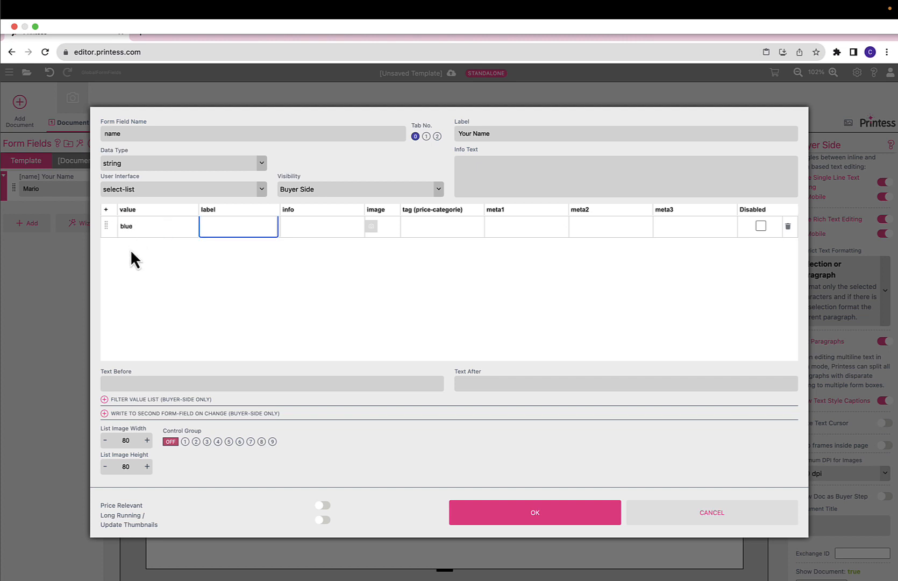
Step: Add the values "green" and "rot" to the form field's select list and apply the properties
click(105, 209)
click(123, 249)
text(g)
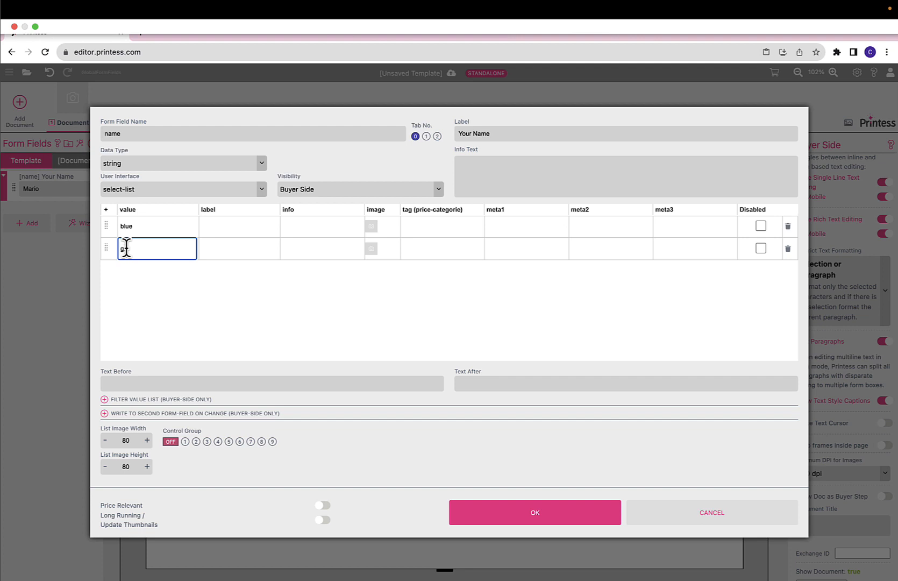
text(reen)
click(133, 291)
click(107, 209)
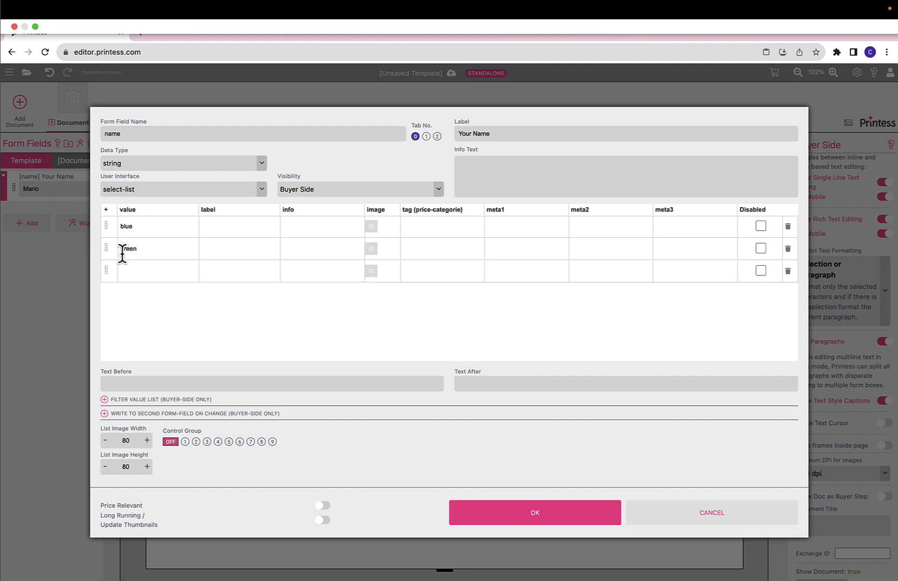
click(123, 268)
text(rot)
click(167, 296)
click(499, 512)
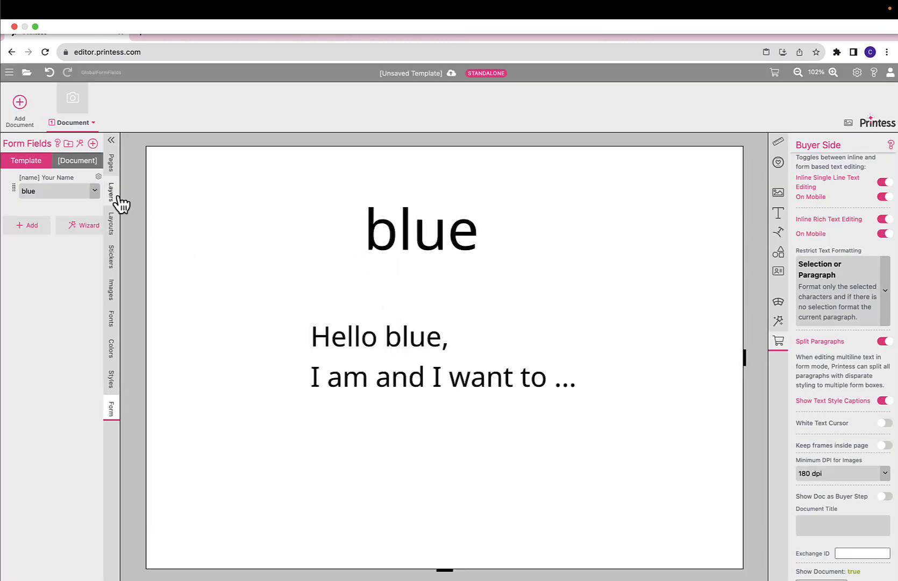
Step: Select green as the name field's value and check the list choices in the buyer preview
click(94, 192)
click(84, 225)
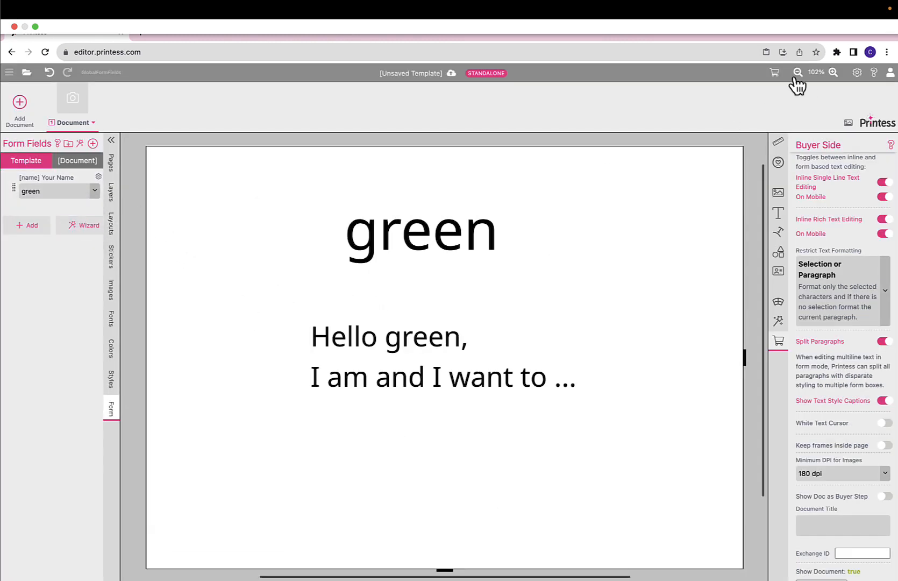
click(776, 73)
click(55, 163)
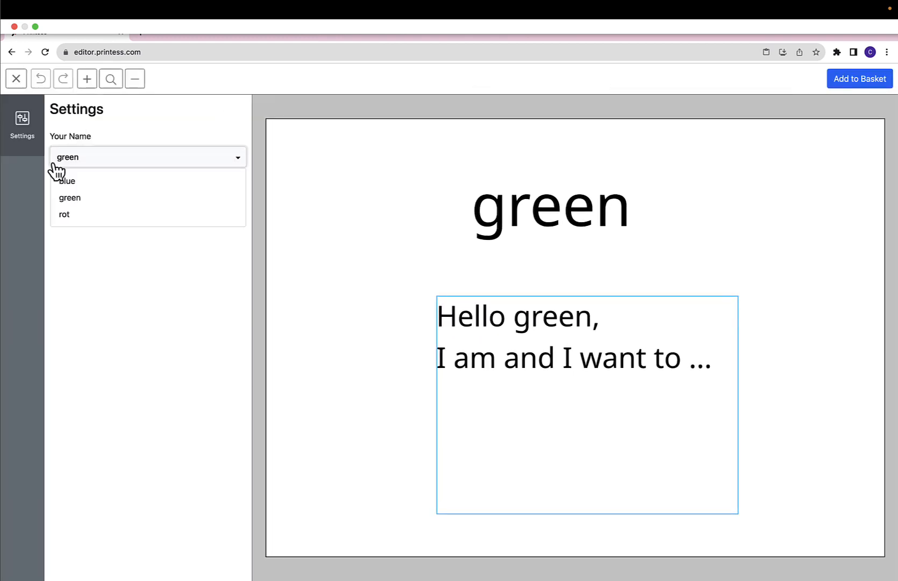
click(80, 161)
click(81, 164)
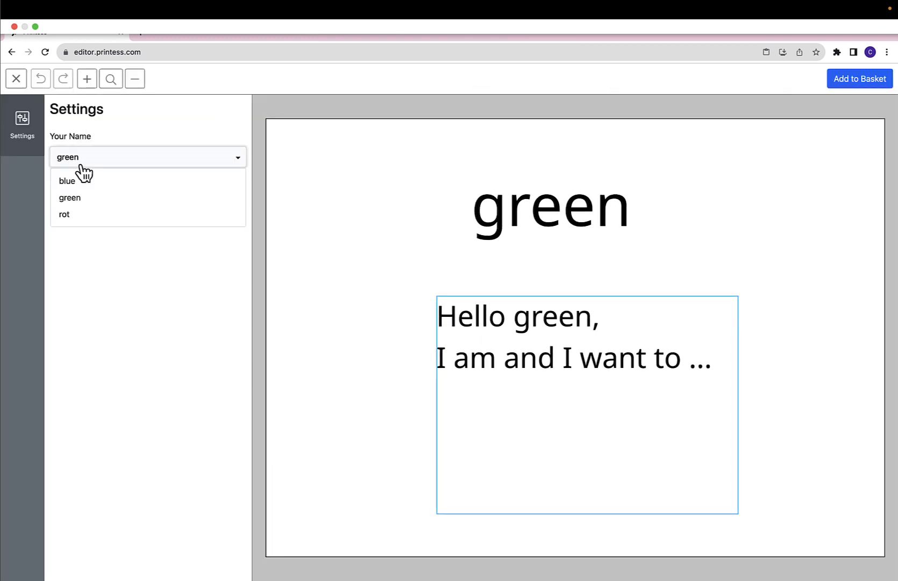
click(80, 214)
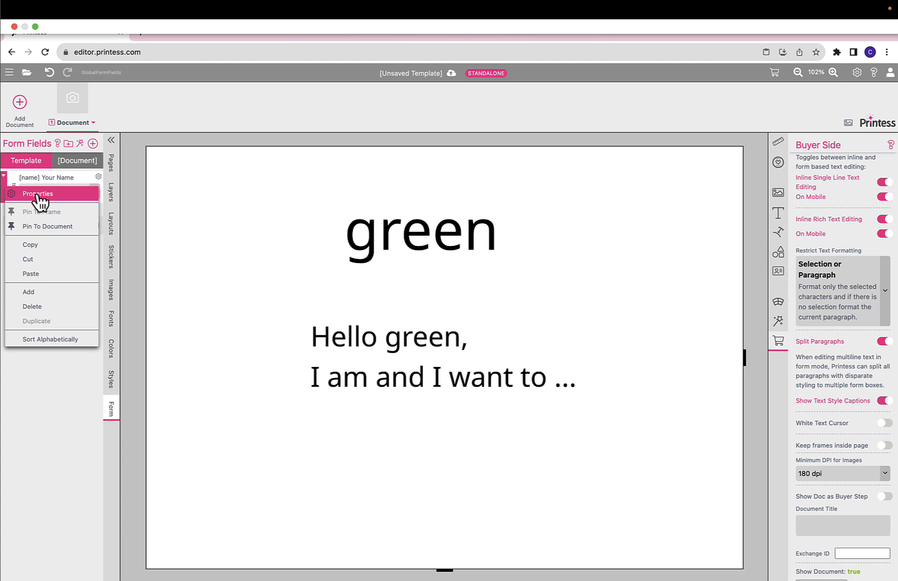
Step: Correct the third list entry of the name form field to the value "red"
click(36, 200)
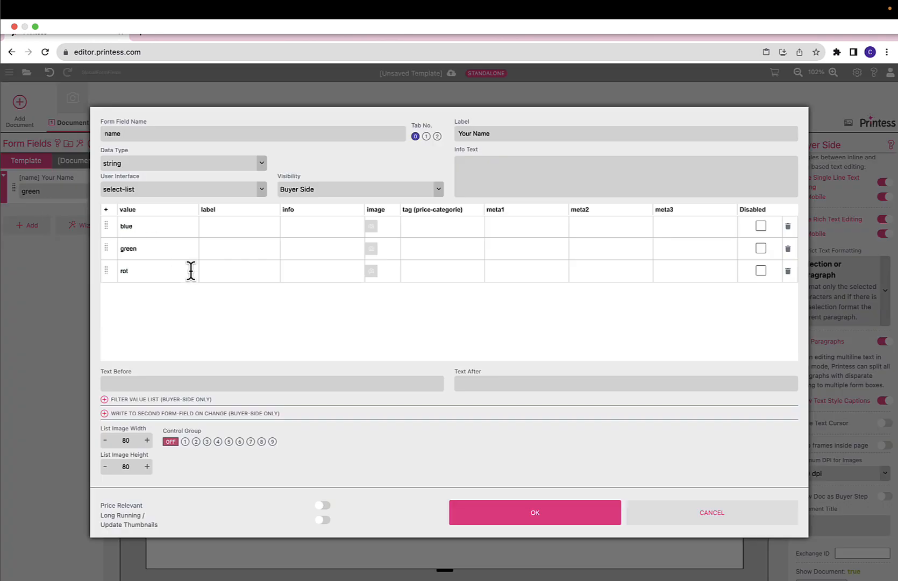
click(152, 271)
key(BackSpace)
text(ed)
click(194, 328)
Step: Label the list entries "Blau", "Grün" and "Rot", apply the properties, and select Blau as the field's value
click(254, 227)
text(Blau)
click(258, 243)
text(Grün)
key(Tab)
click(227, 271)
text(Rot)
click(242, 312)
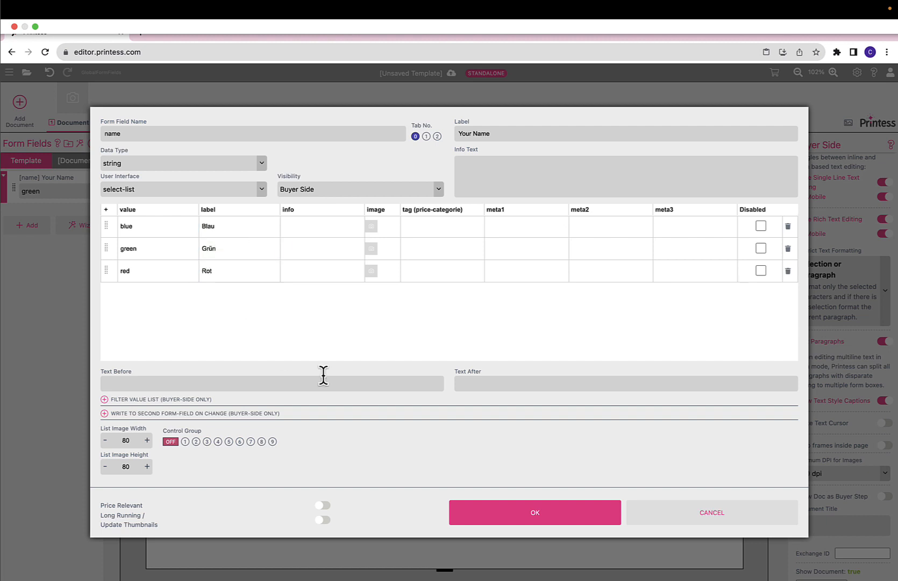
click(517, 514)
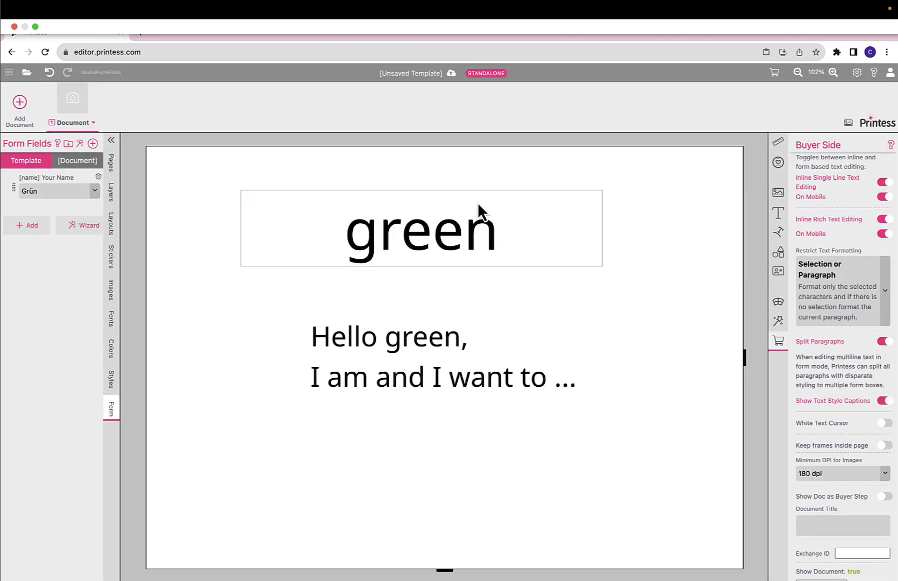
click(88, 193)
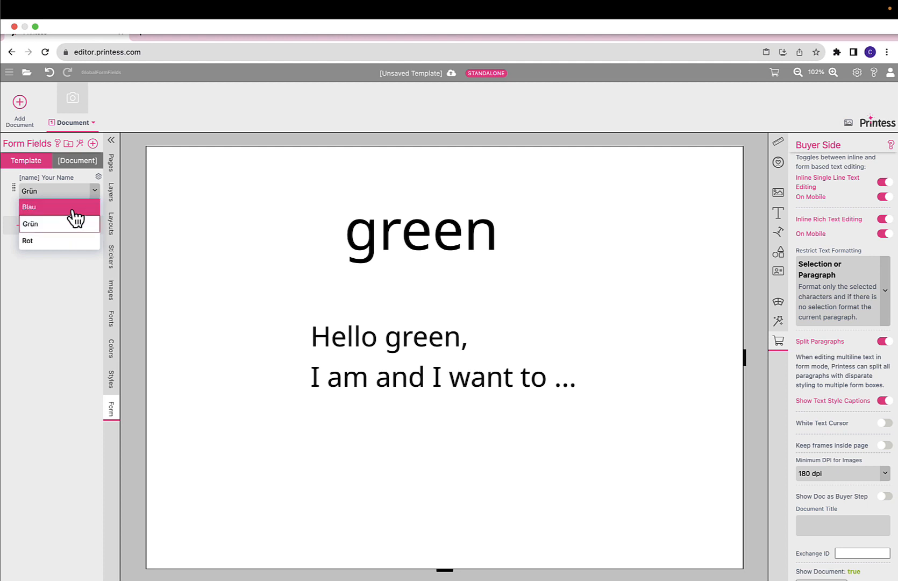
click(71, 210)
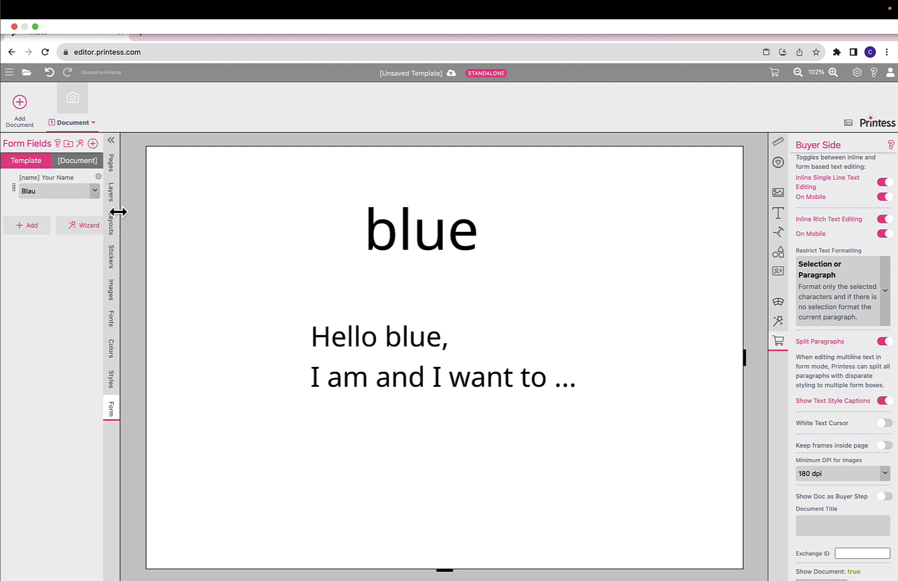
Step: Enter the meta1 text "In the ocean" for the blue entry and "On the meadow" for the green entry in the form field's properties
right_click(5, 194)
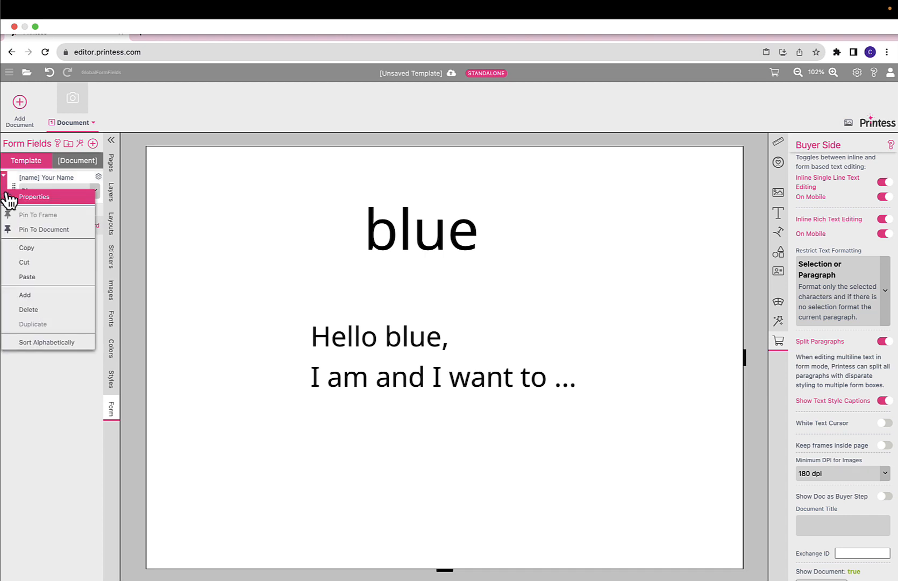
click(6, 197)
click(507, 226)
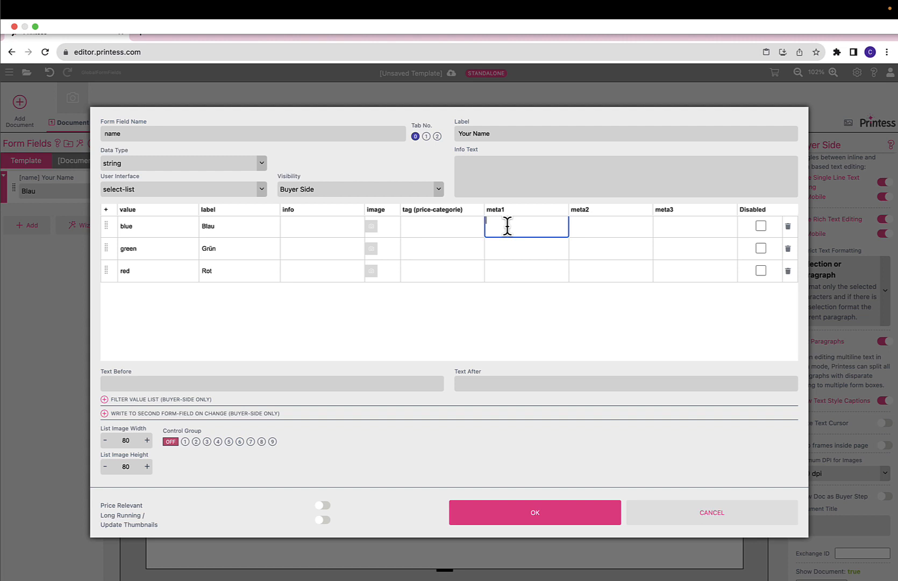
text(In the ocean)
click(512, 252)
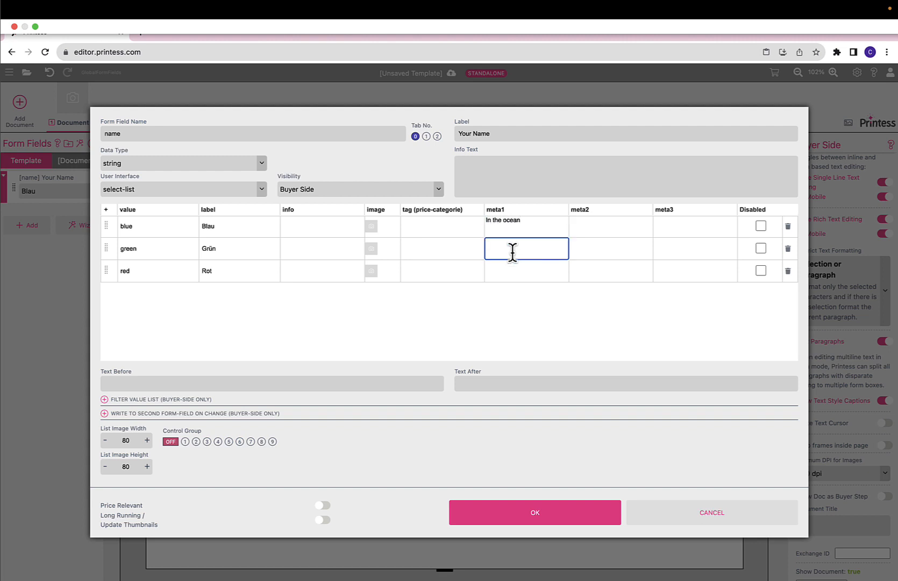
text(On the road)
text(iow)
key(BackSpace)
key(BackSpace)
key(BackSpace)
text(dow)
Step: Enter the meta1 text "I don't know" for the red entry and apply the form field's properties
click(507, 274)
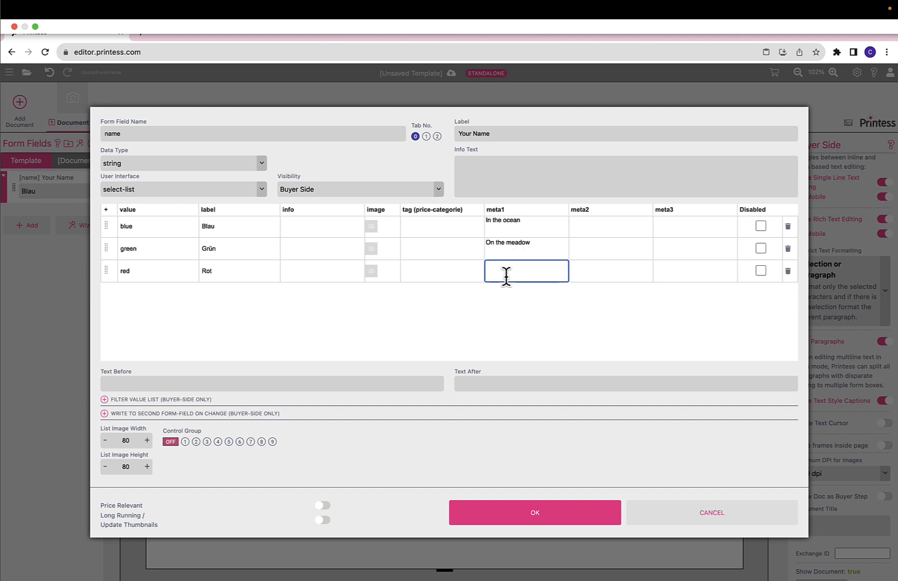
text(I dontÃ¡)
key(BackSpace)
key(BackSpace)
text("'t know)
key(Return)
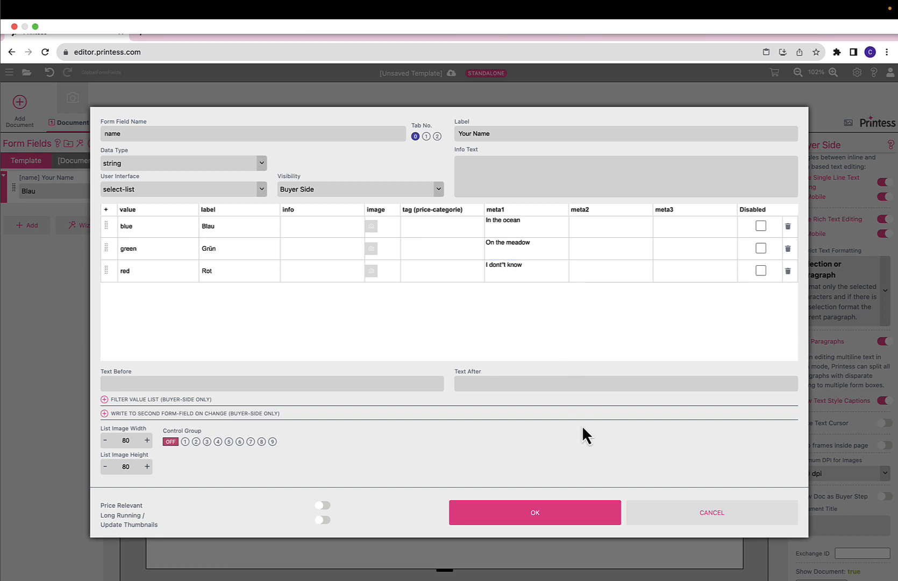
click(588, 521)
Step: Add a third line with the ${form.name} variable to the lower text frame
click(449, 357)
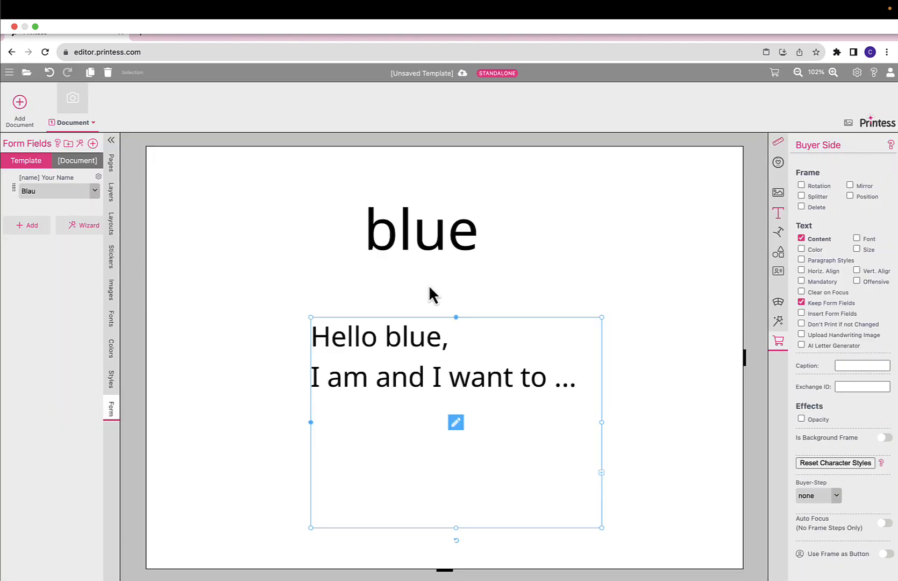
click(457, 423)
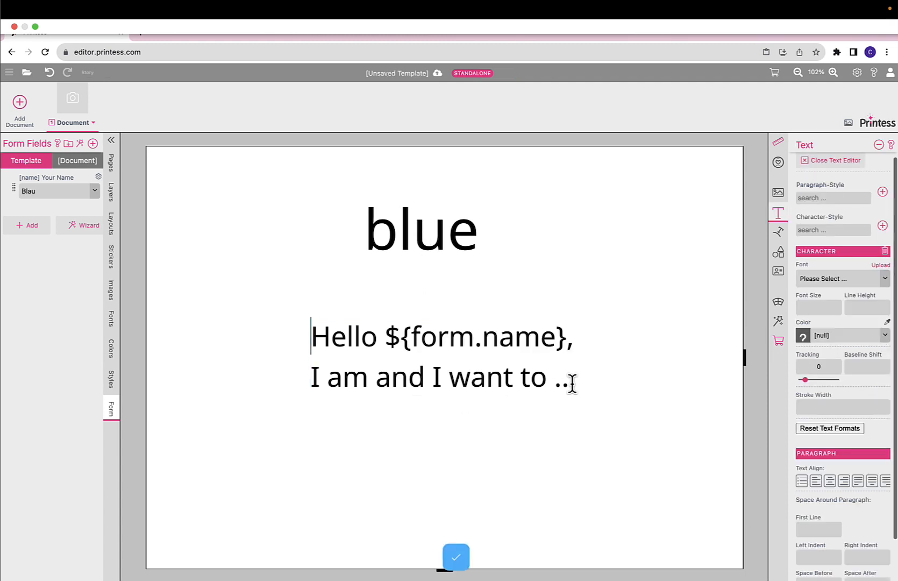
click(572, 383)
key(Return)
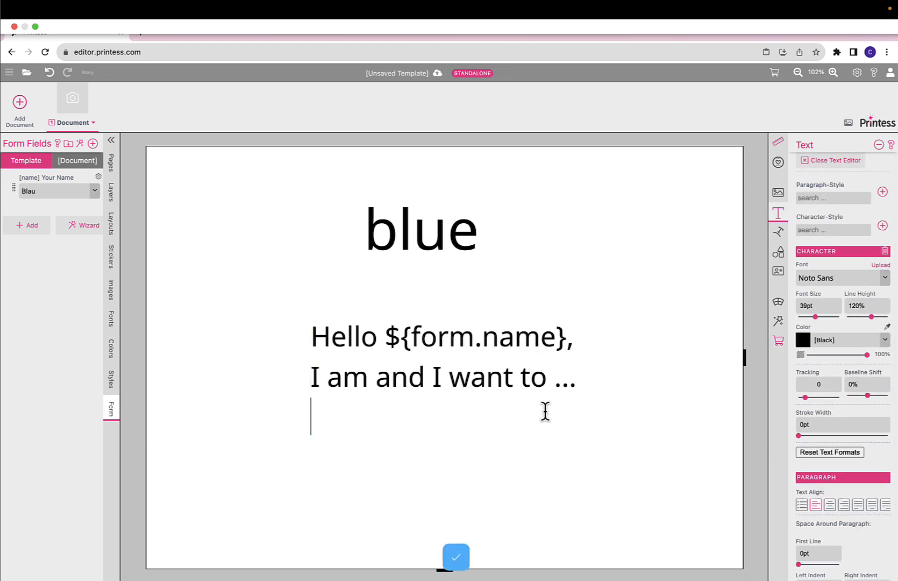
text($)
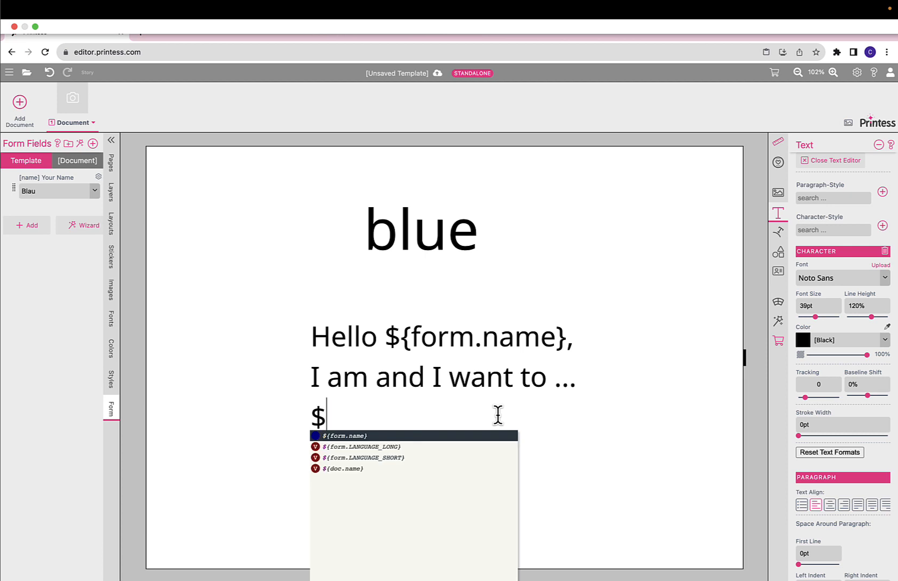
click(352, 440)
Step: Change the variable in the frame's third line to ${meta1.name} and finish the text editing
click(399, 424)
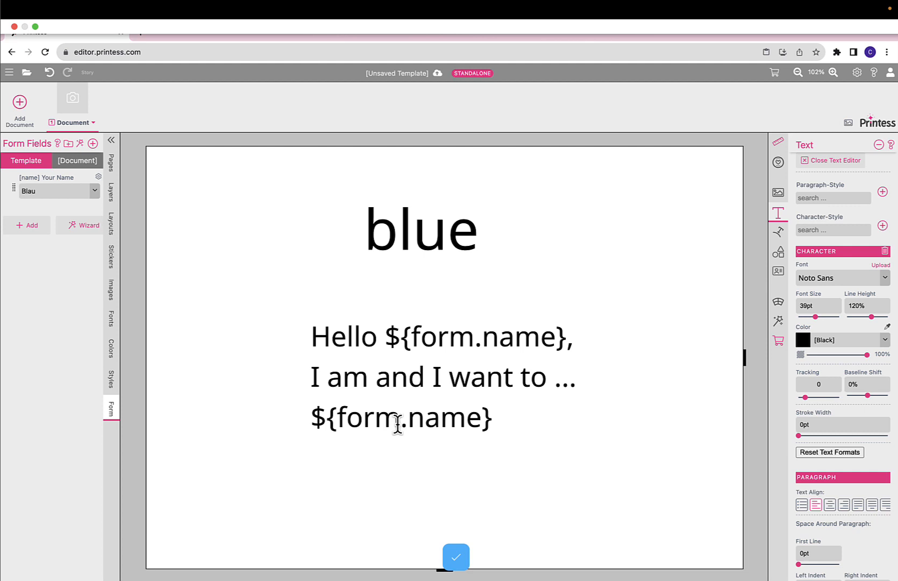
key(BackSpace)
key(BackSpace)
key(BackSpace)
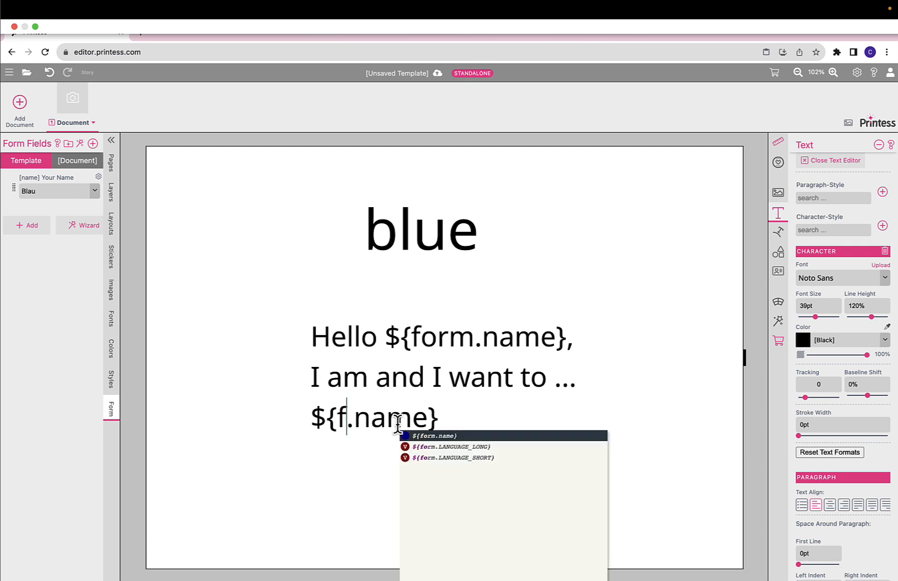
key(BackSpace)
text(meta)
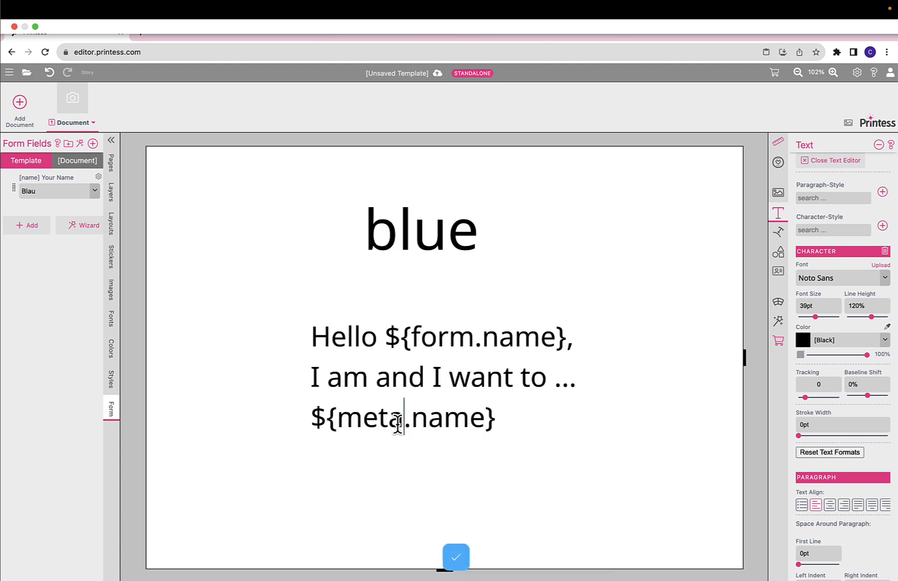
text(1)
click(263, 397)
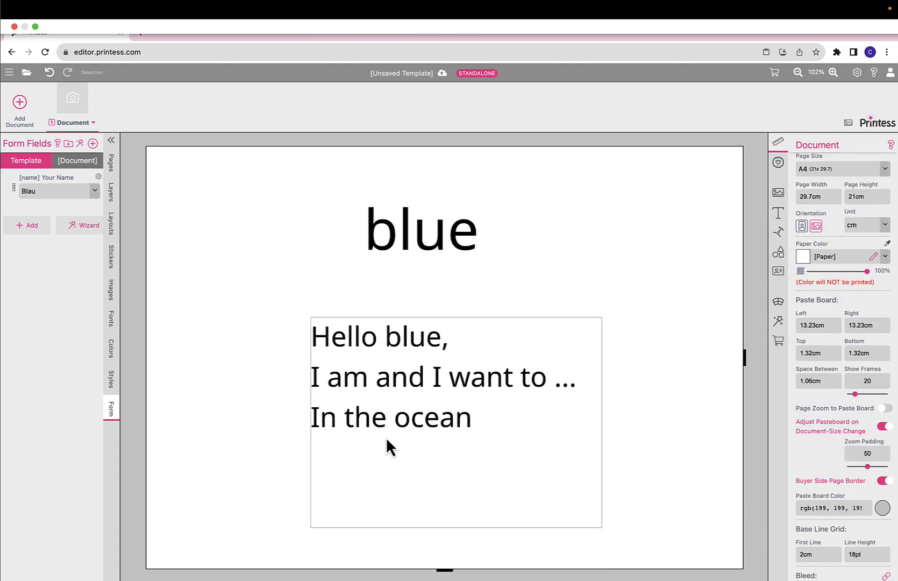
Step: Review the meta1 entries in the name form field's properties, and switch the field's value to Grün
right_click(7, 184)
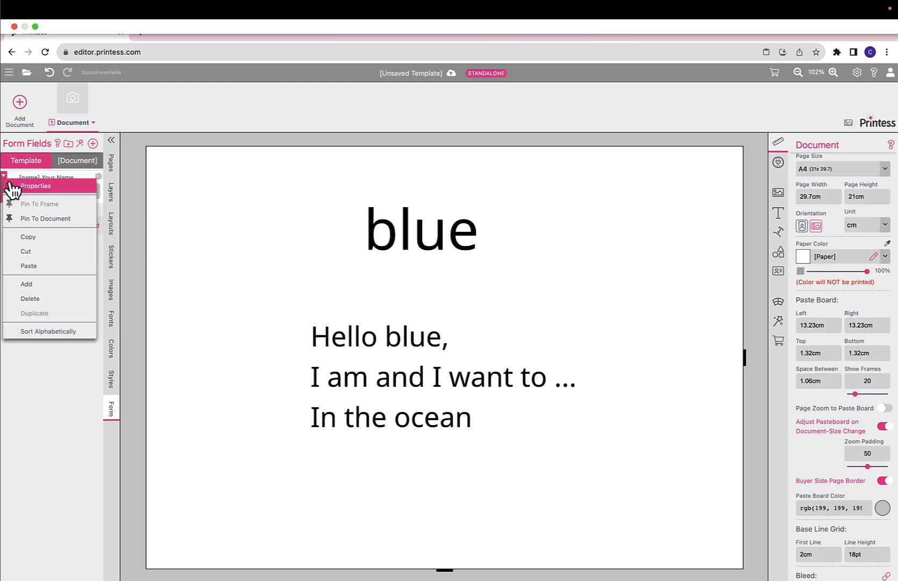
click(11, 186)
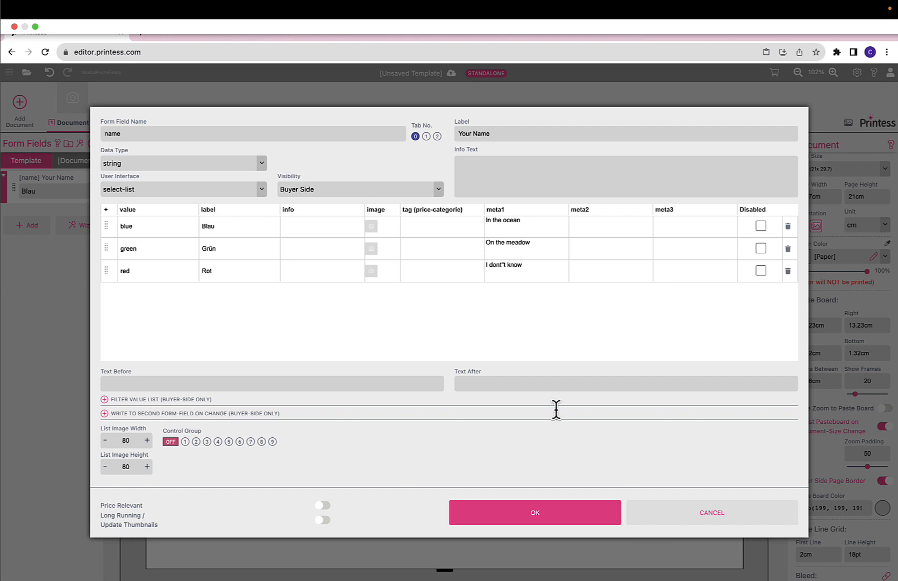
click(556, 509)
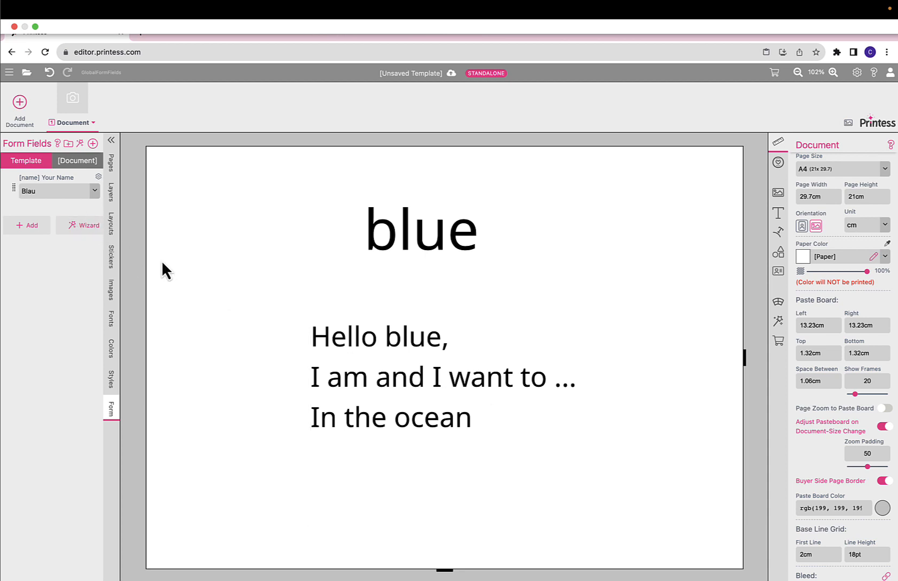
click(54, 191)
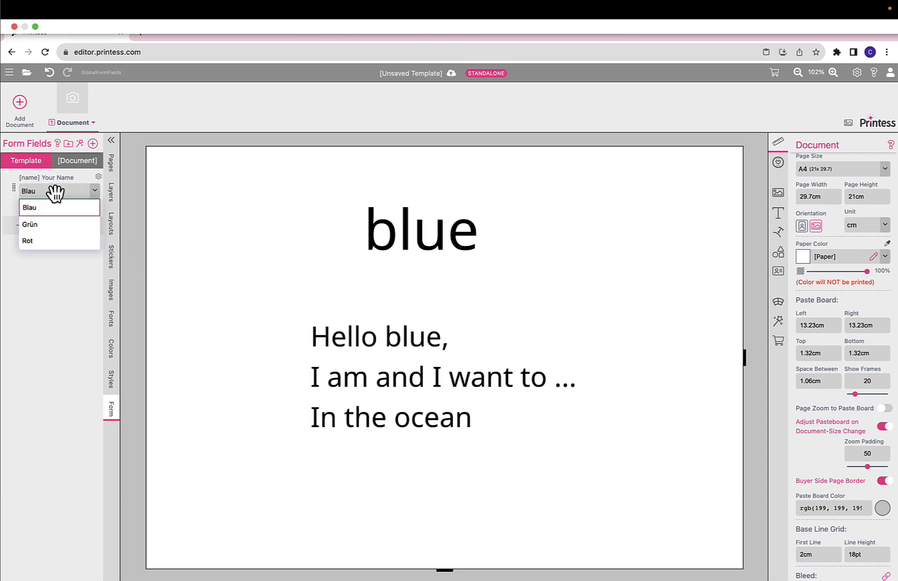
click(51, 224)
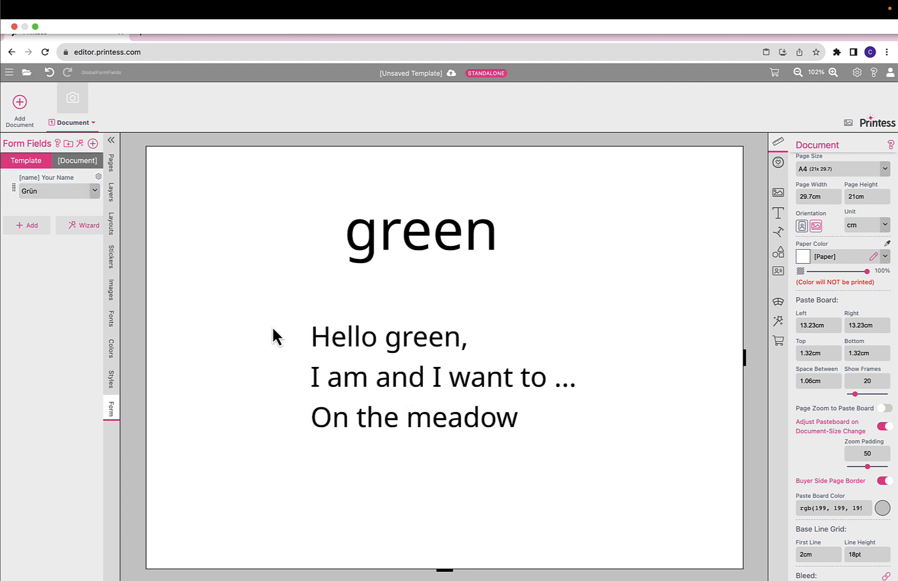
Step: Review the user interface types offered in the name form field's properties and close them
click(98, 177)
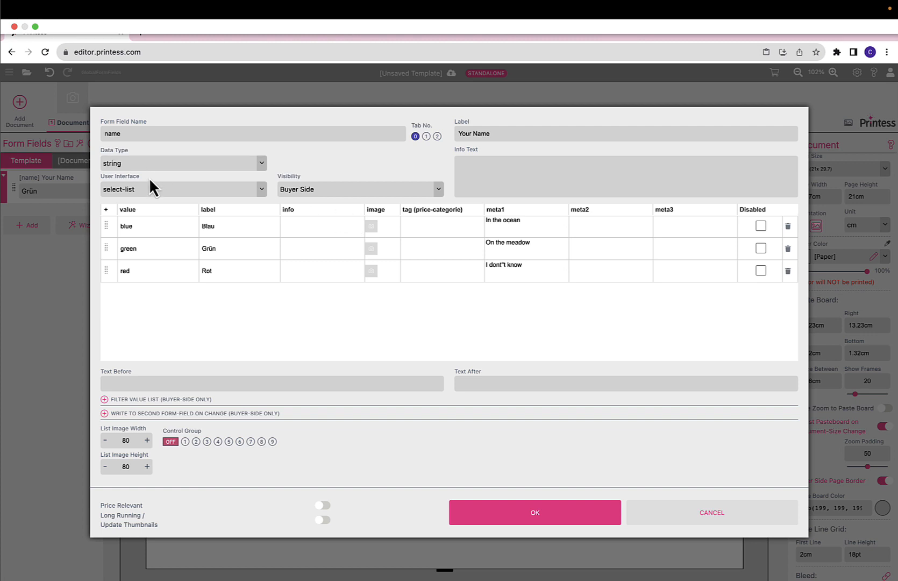
click(170, 194)
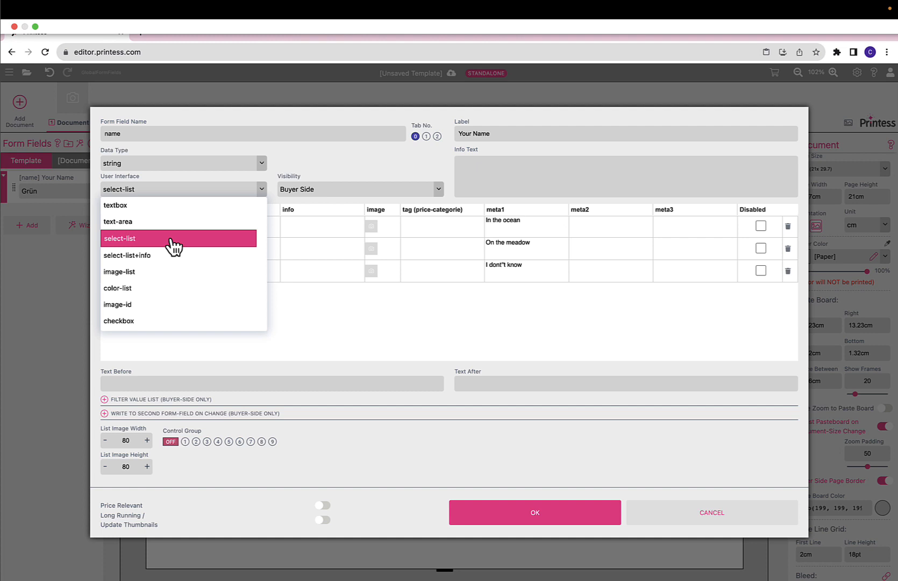
click(325, 361)
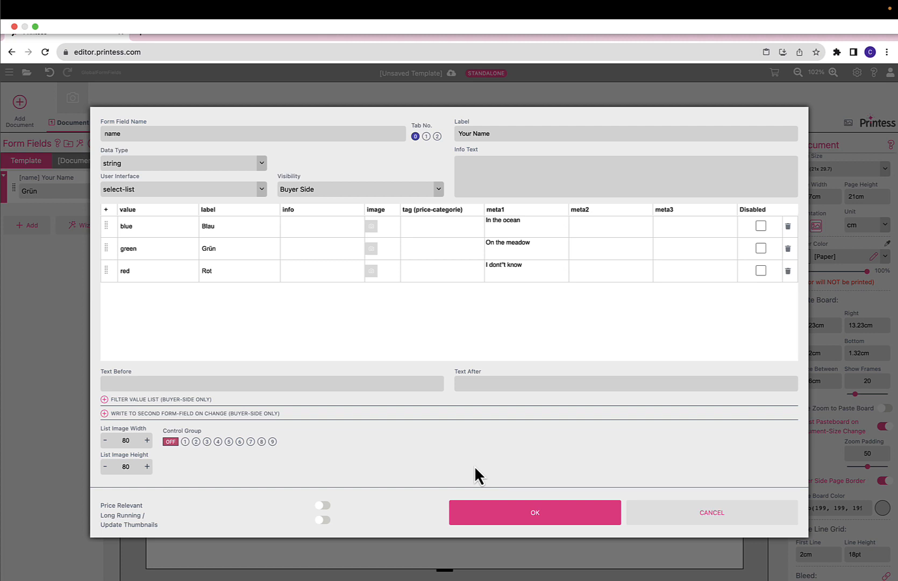
click(503, 511)
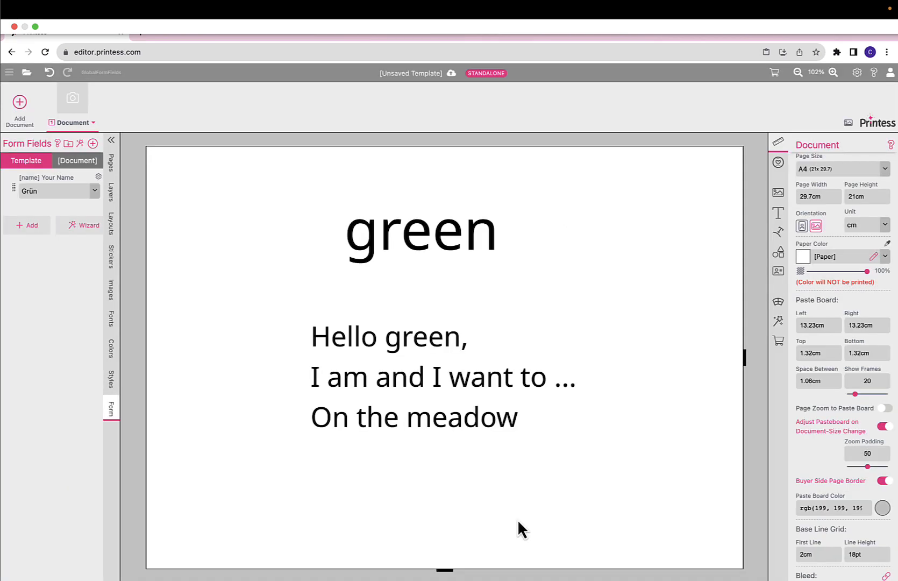
Step: Add a new form field named text to the template
click(93, 144)
text(text)
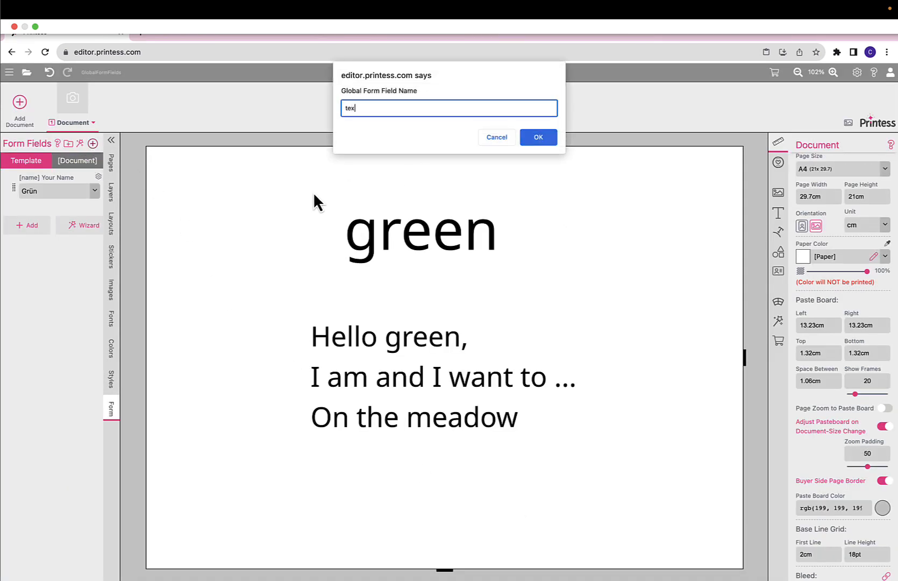
key(Return)
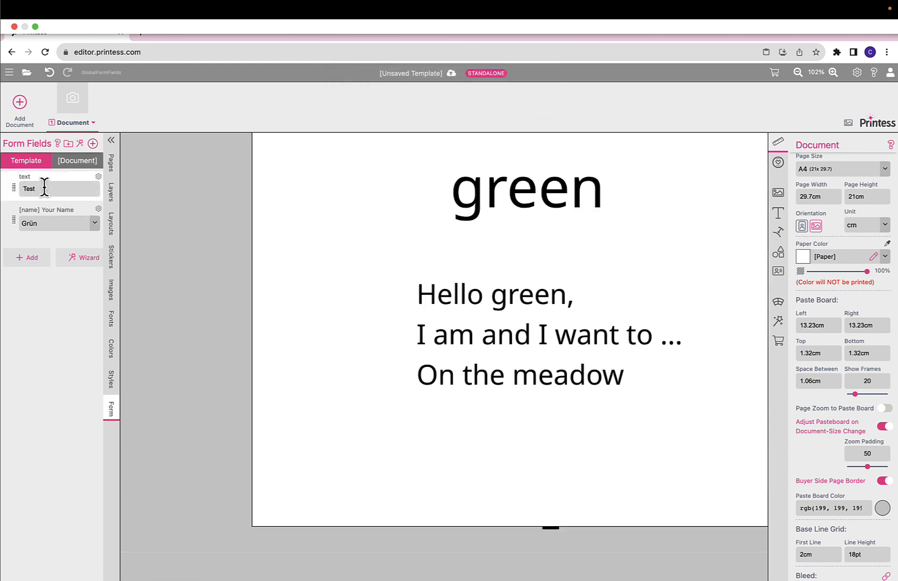
Step: Add a fourth line with the ${form.text} variable to the lower text frame and finish the text editing
click(515, 370)
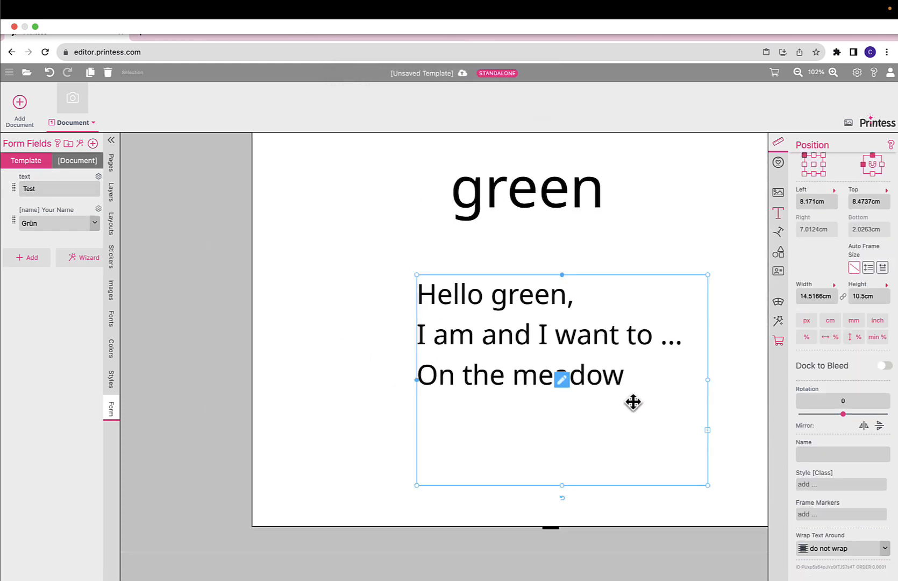
click(563, 381)
key(Return)
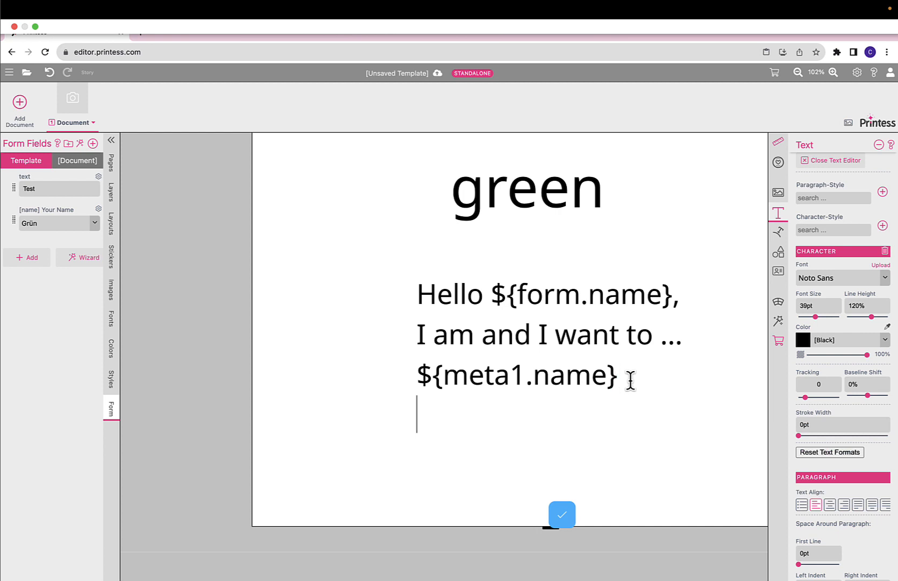
text($)
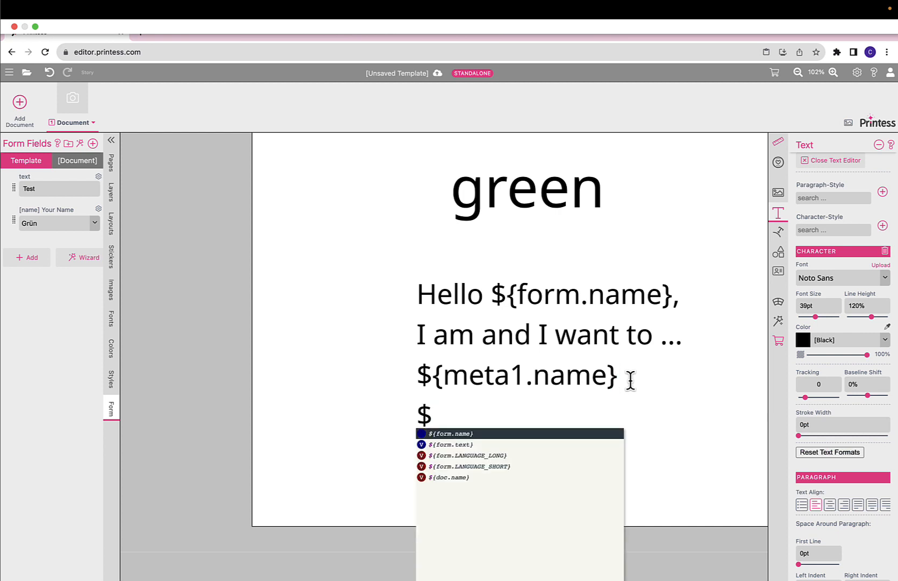
key(Down)
key(Return)
click(358, 335)
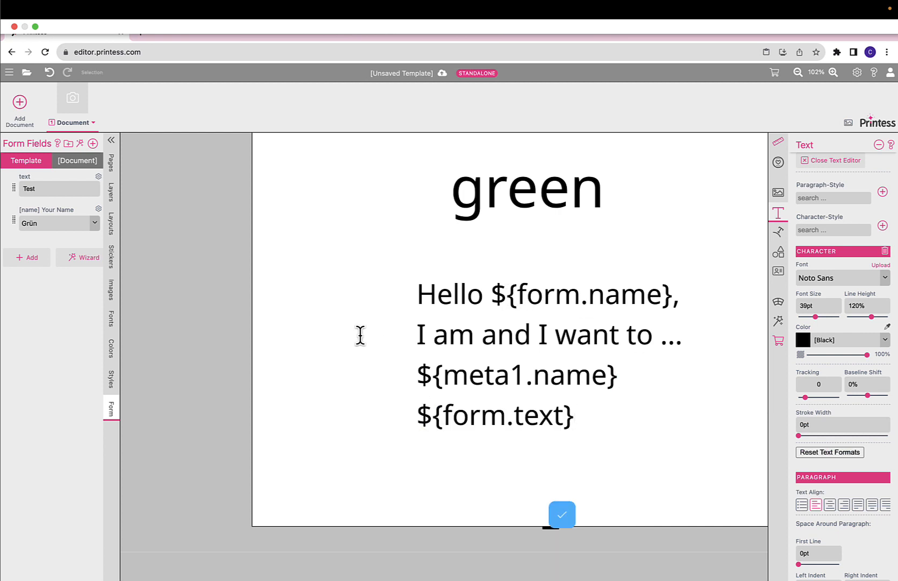
Step: Set the value of the text form field to Something
click(49, 187)
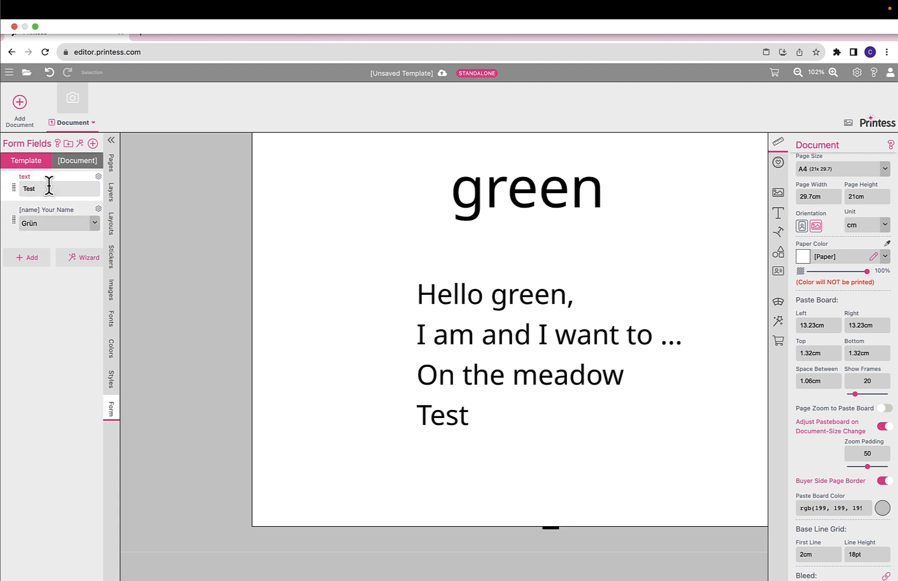
key(BackSpace)
key(BackSpace)
key(BackSpace)
key(BackSpace)
text(Som)
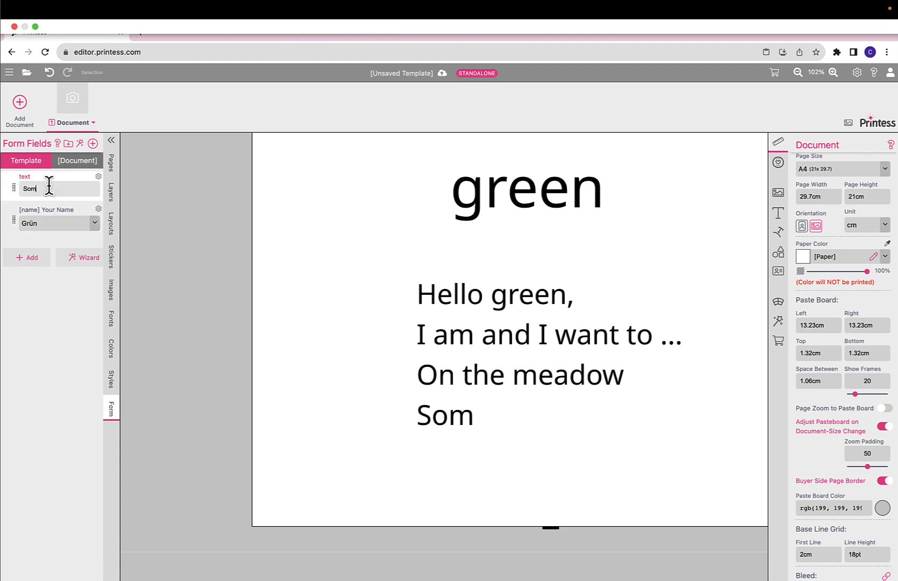
text(ethinh)
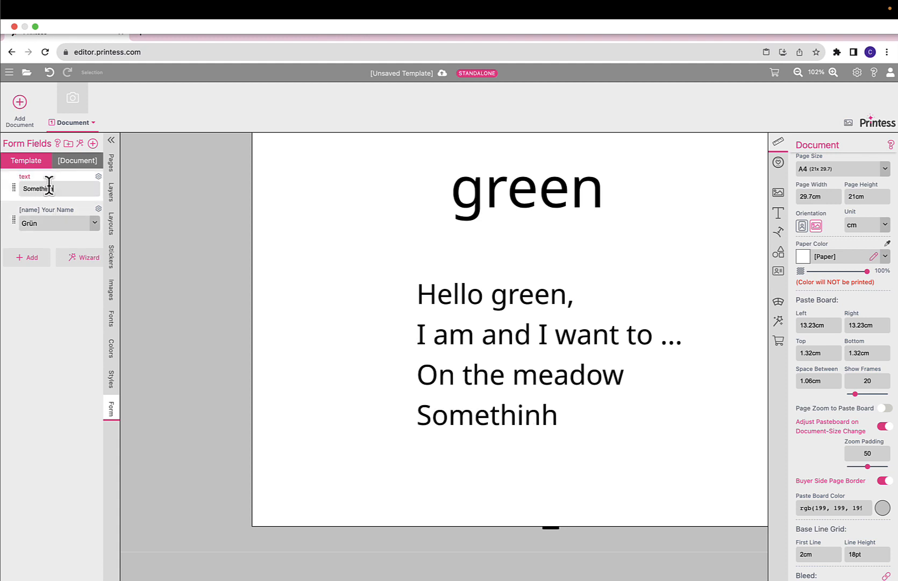
key(BackSpace)
text(g)
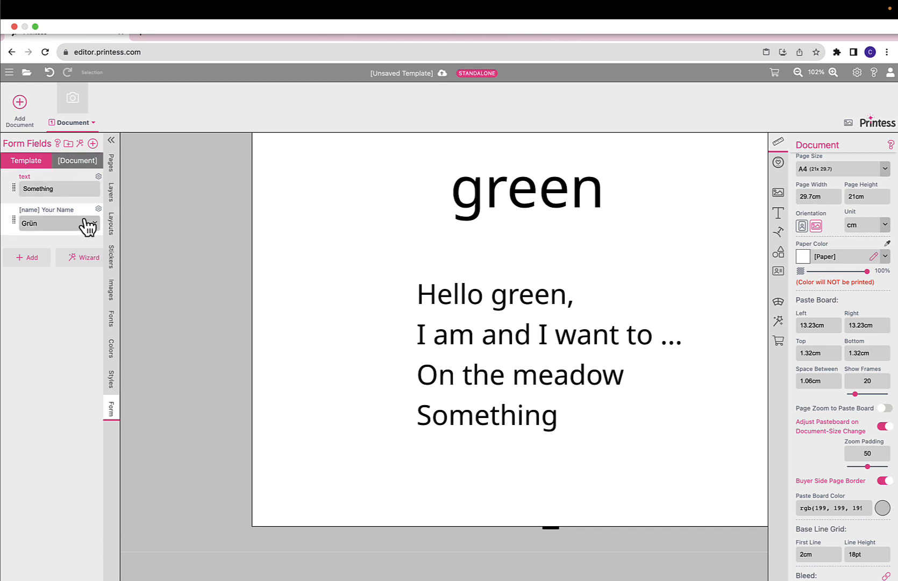
Step: Set the Text Before option to "Phone: " in the text form field's properties and apply it
click(445, 358)
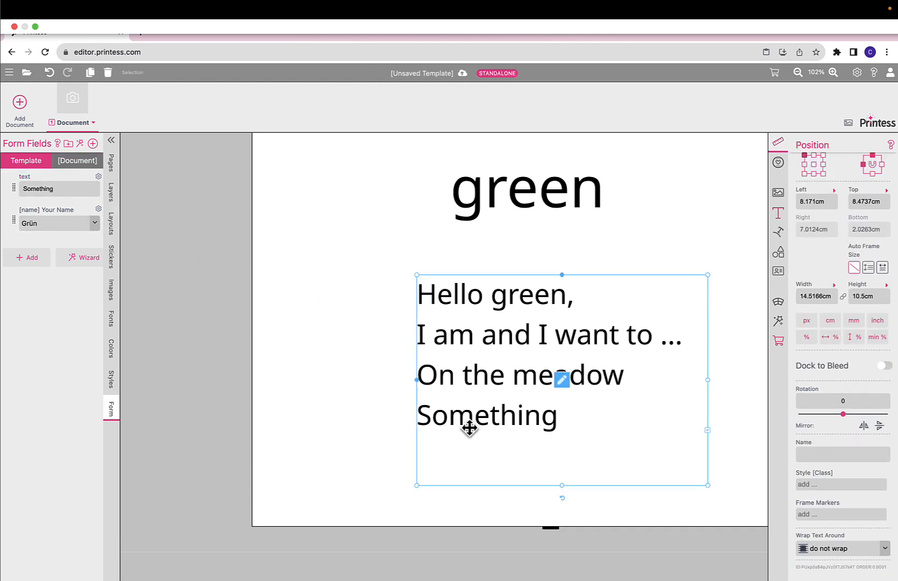
right_click(10, 190)
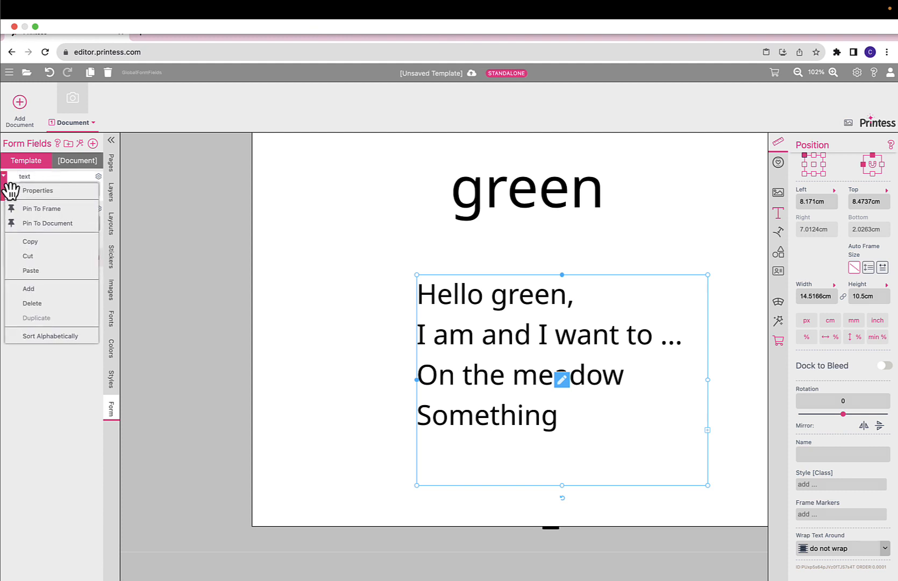
click(73, 195)
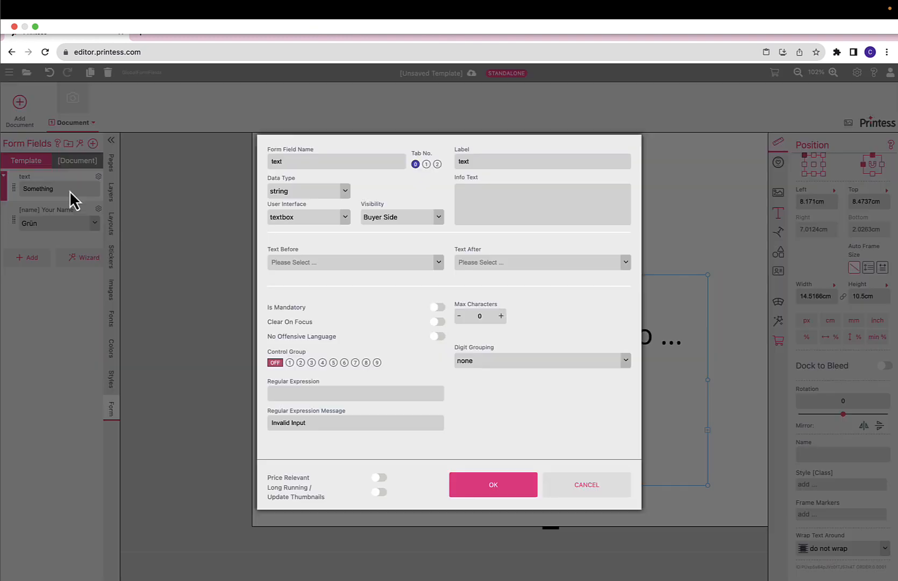
click(279, 263)
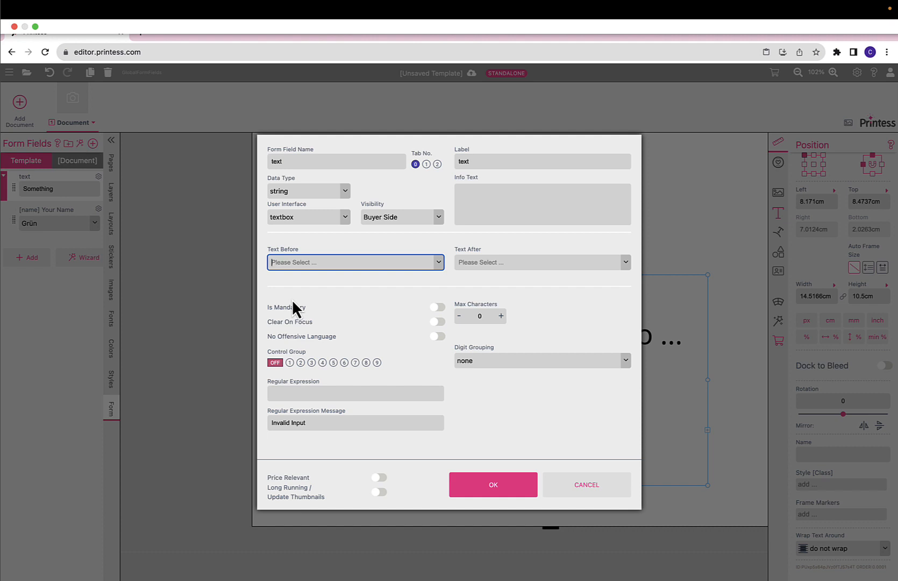
text(Phone:)
click(468, 472)
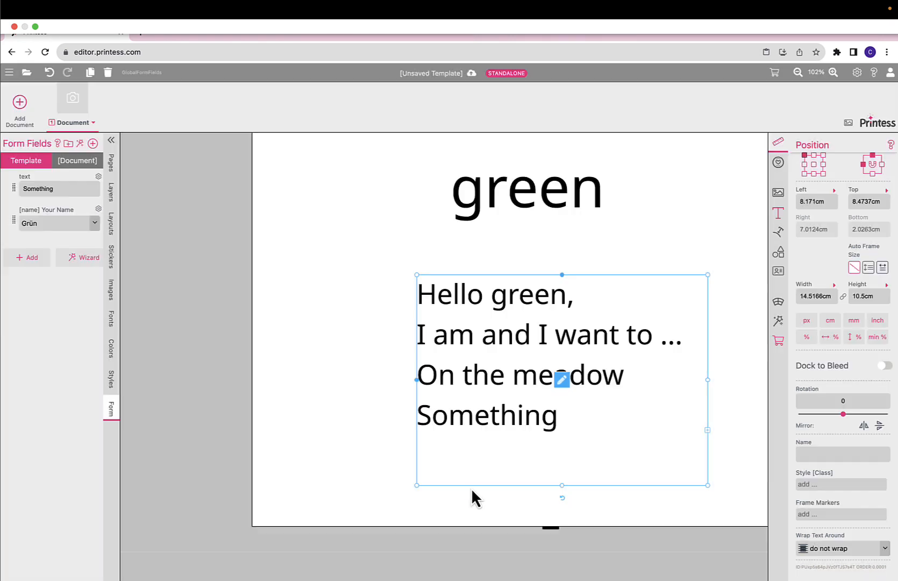
click(288, 338)
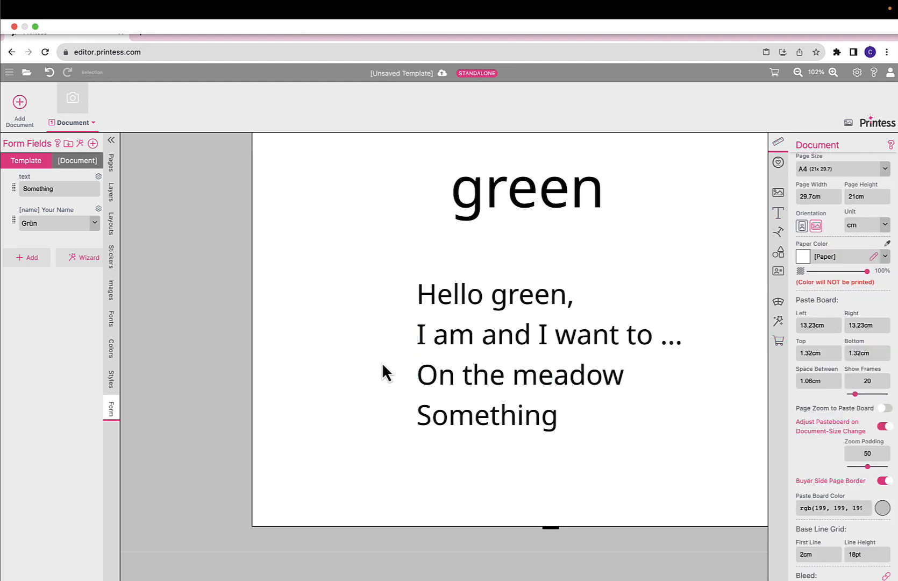
Step: Test the prefix by entering short values such as 10 in the text form field, clearing the field after each one
click(58, 192)
key(super+a)
key(BackSpace)
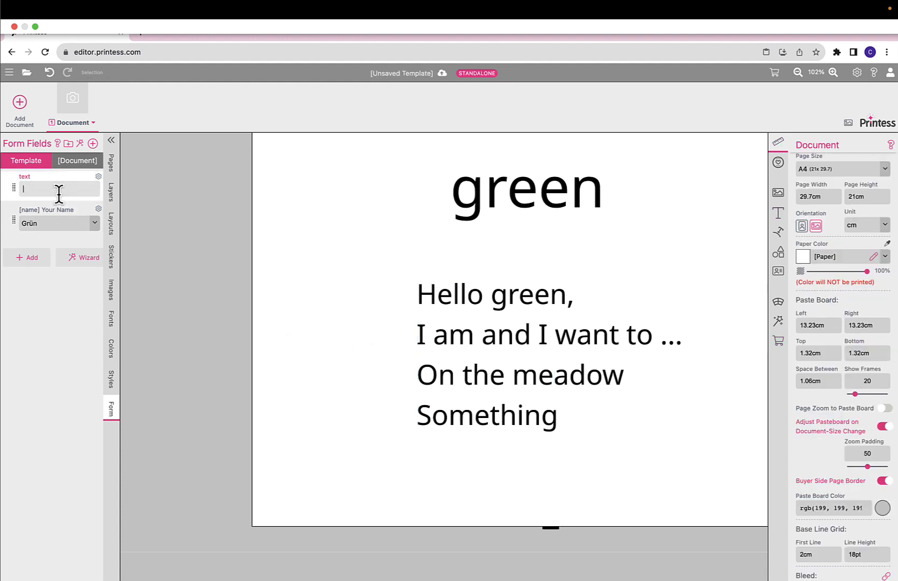
text(10)
key(BackSpace)
key(BackSpace)
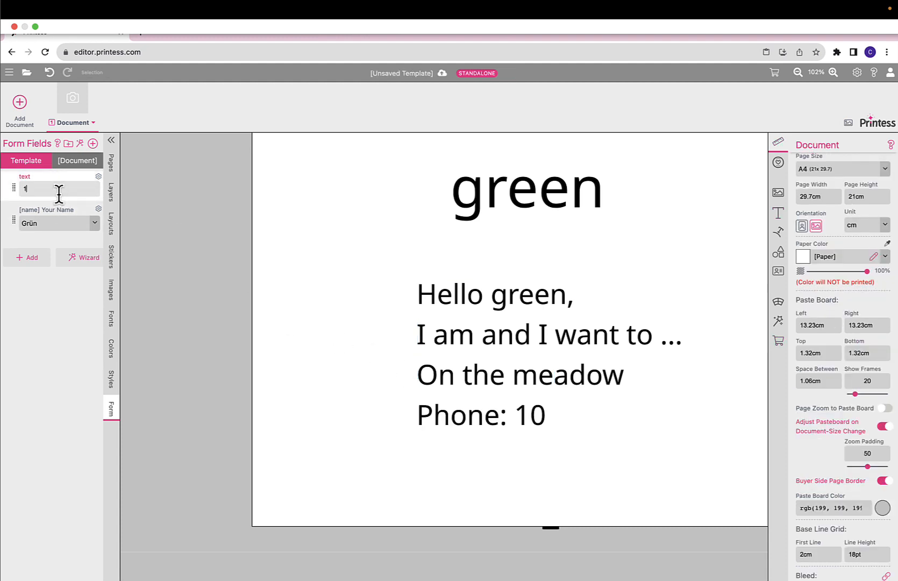
text(ksdj)
key(BackSpace)
key(BackSpace)
key(BackSpace)
key(BackSpace)
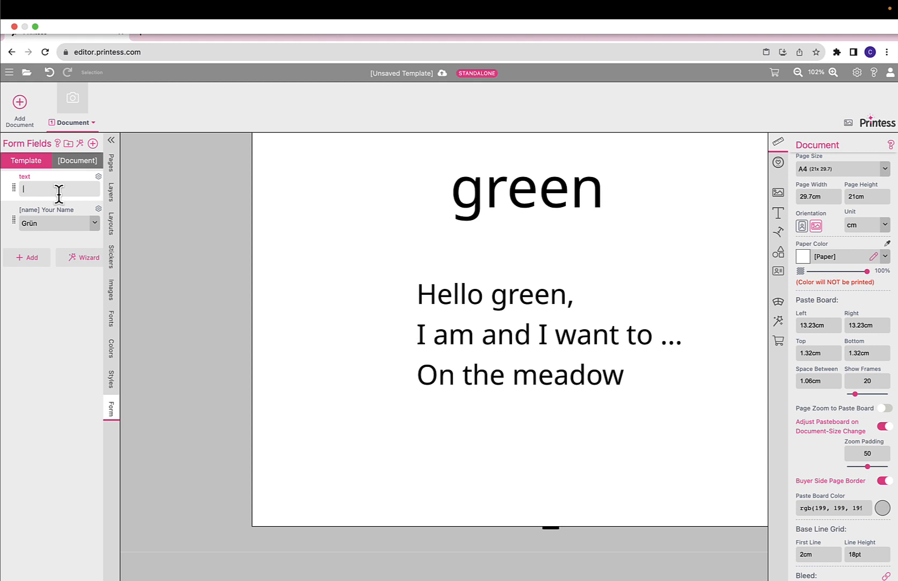
text(10010)
key(BackSpace)
key(BackSpace)
key(BackSpace)
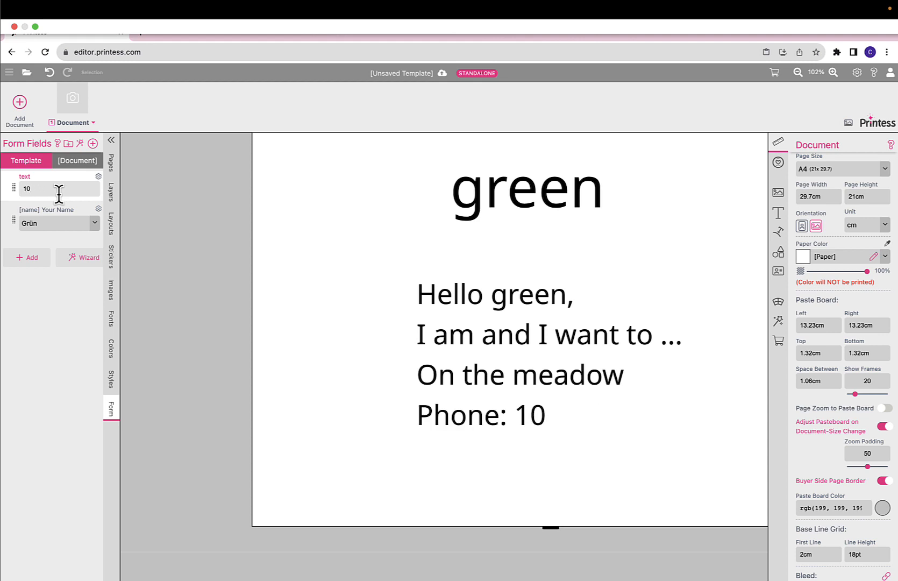
key(BackSpace)
key(BackSpace)
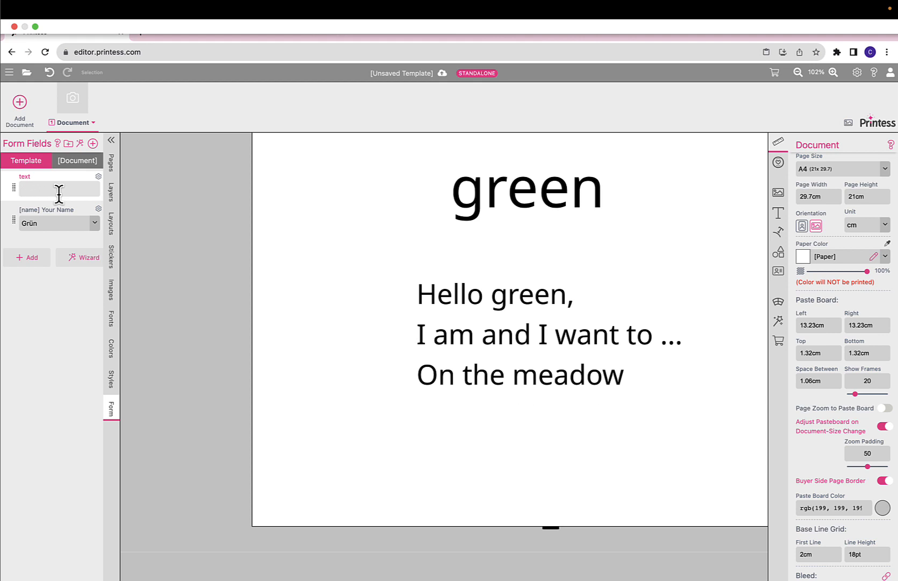
Step: Enter a sample phone number as the text form field's value
text(4)
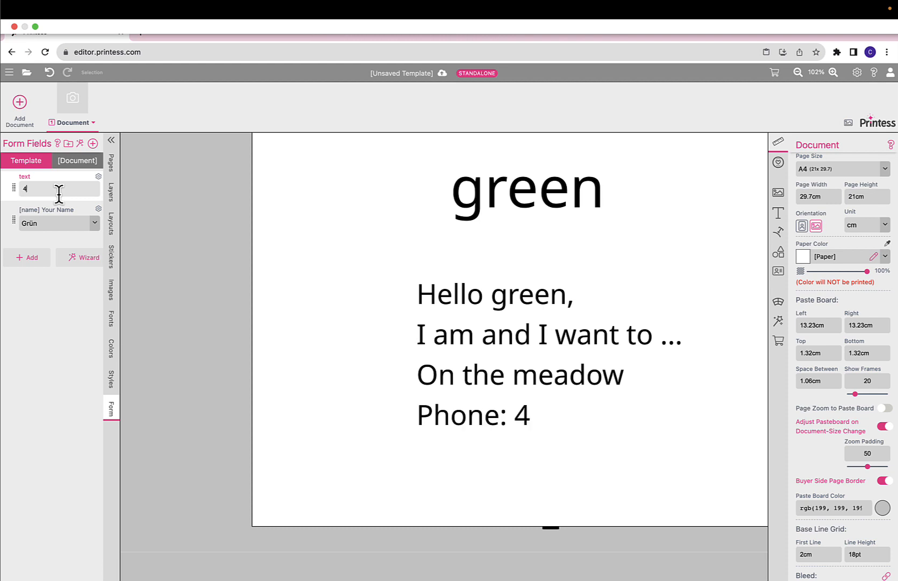
text(56789)
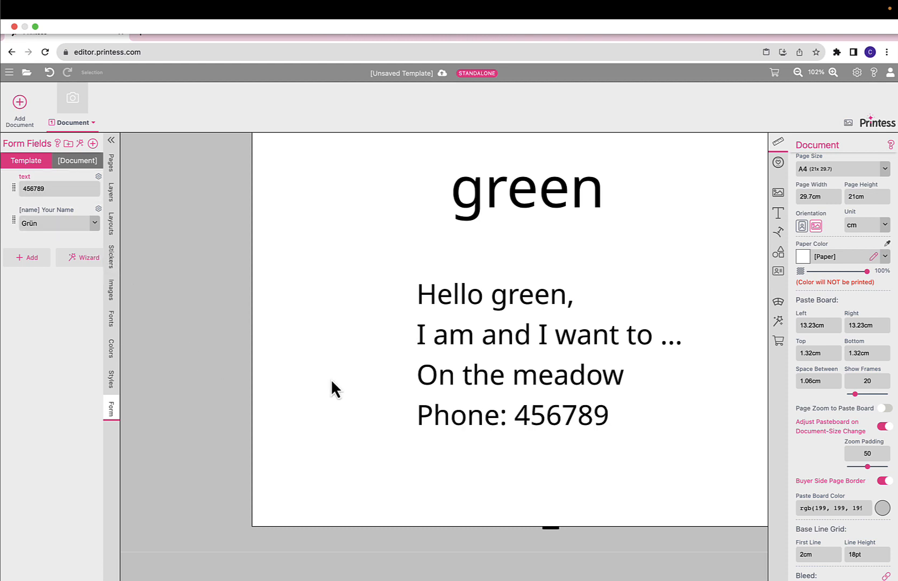
click(441, 416)
click(290, 388)
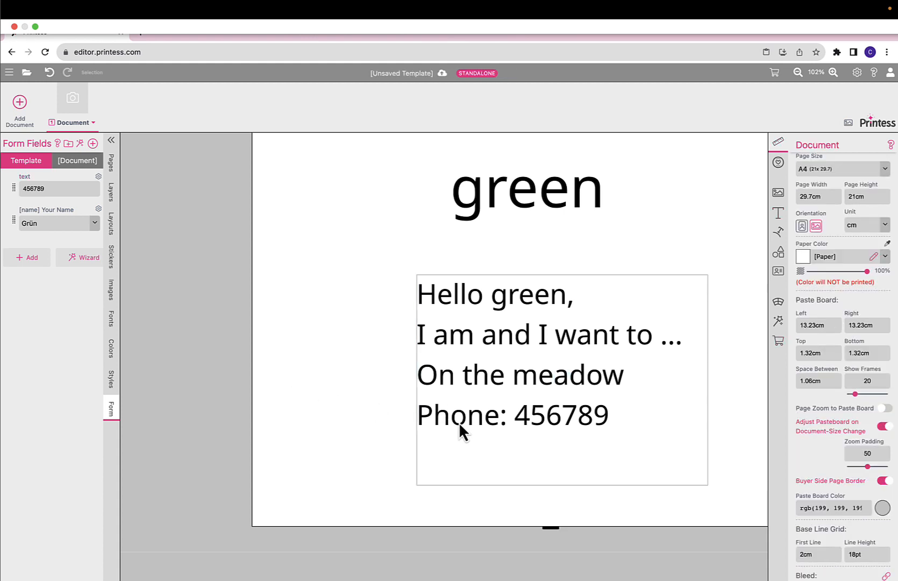
Step: Move the lower text frame towards the page's left edge, to about 1.29 cm left and 8.24 cm top
click(457, 382)
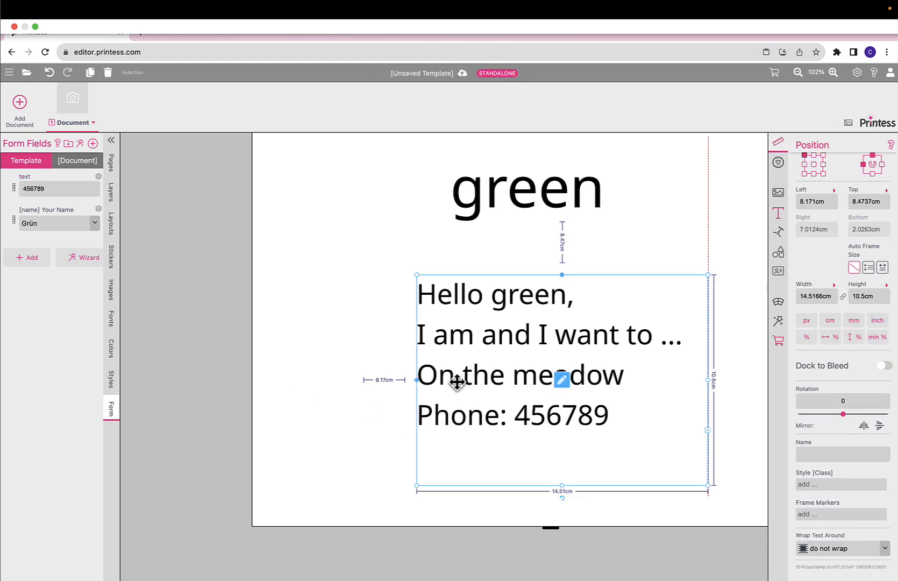
drag(456, 381, 317, 377)
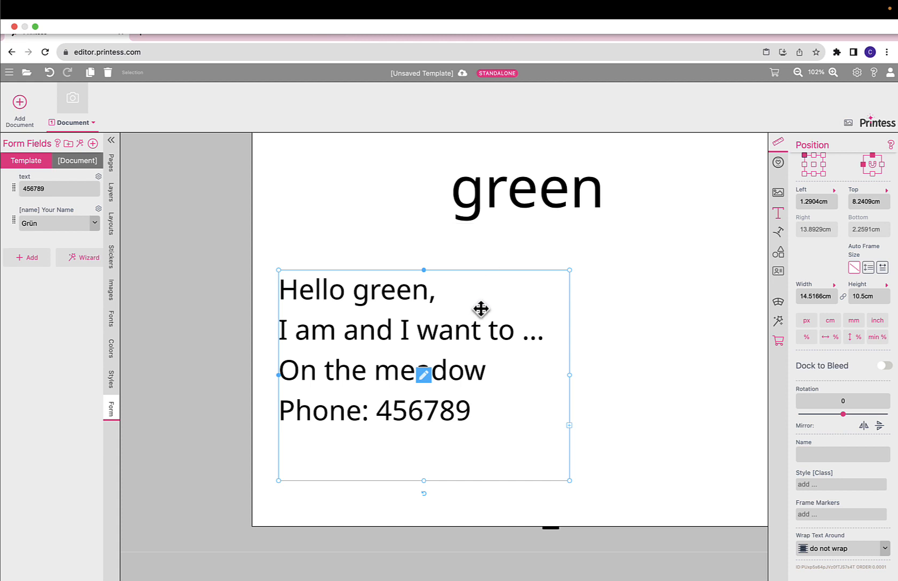
click(607, 374)
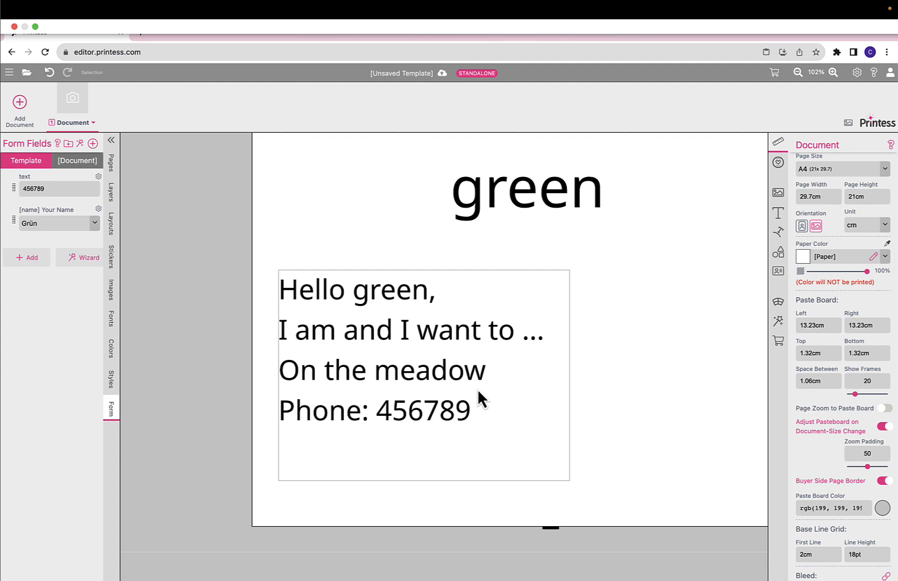
Step: Append the word Afterwords directly after ${form.text} in the lower text frame and finish the text editing
click(457, 403)
click(424, 375)
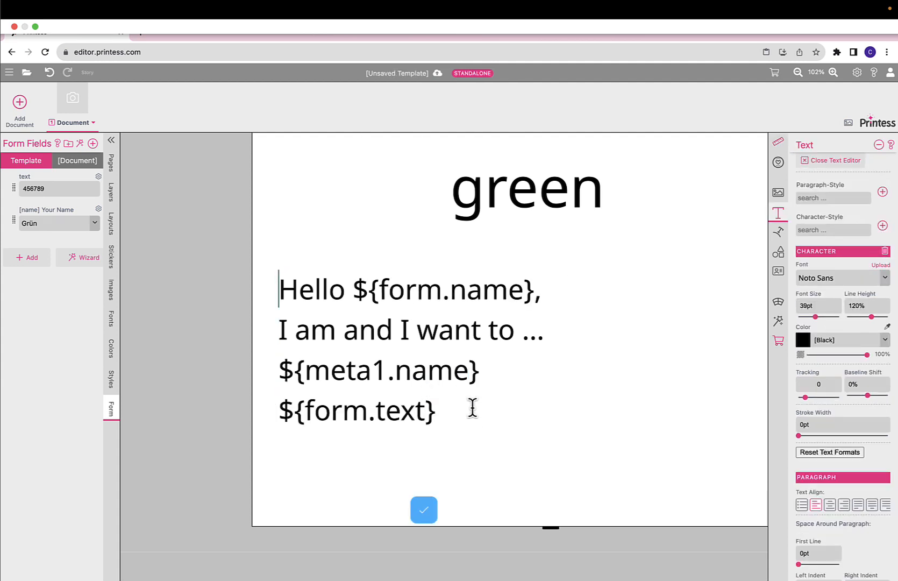
click(471, 412)
text(Aftwe)
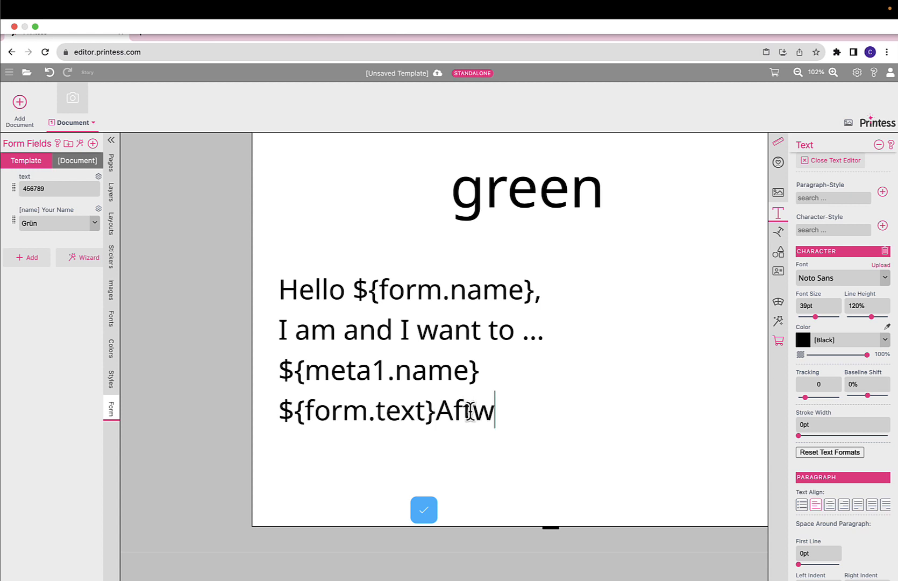
key(BackSpace)
key(BackSpace)
text(erwords)
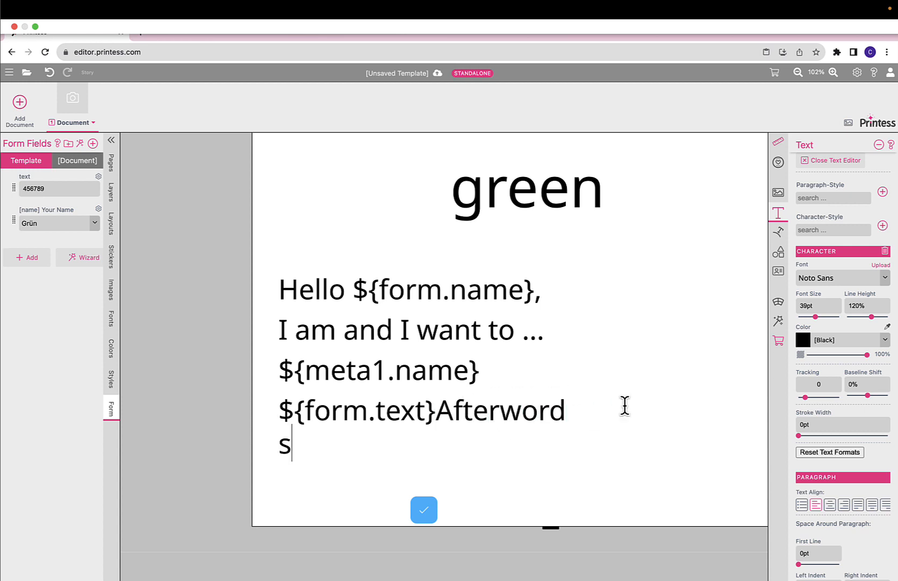
click(663, 393)
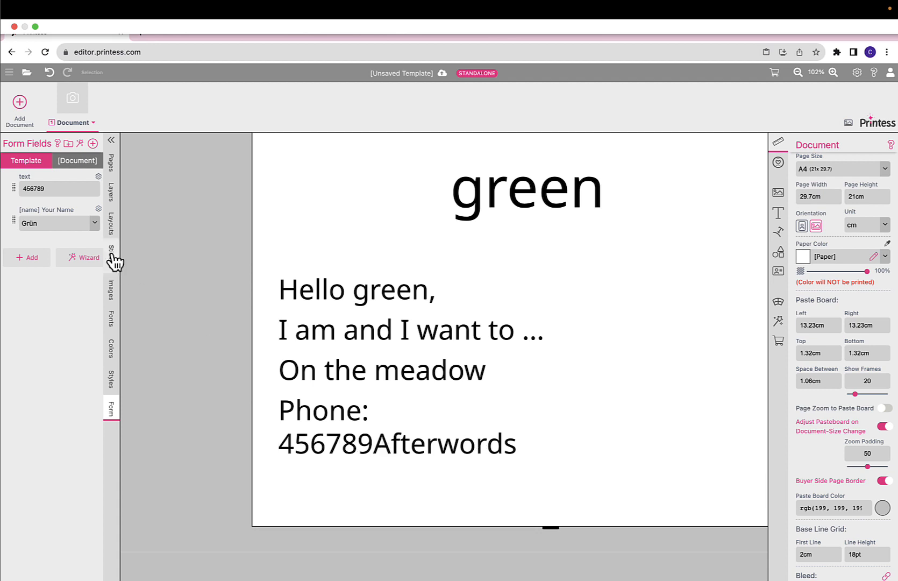
Step: Clear the text form field's value to test the empty case, and enter sds as its new value
click(68, 190)
key(ctrl+a)
key(BackSpace)
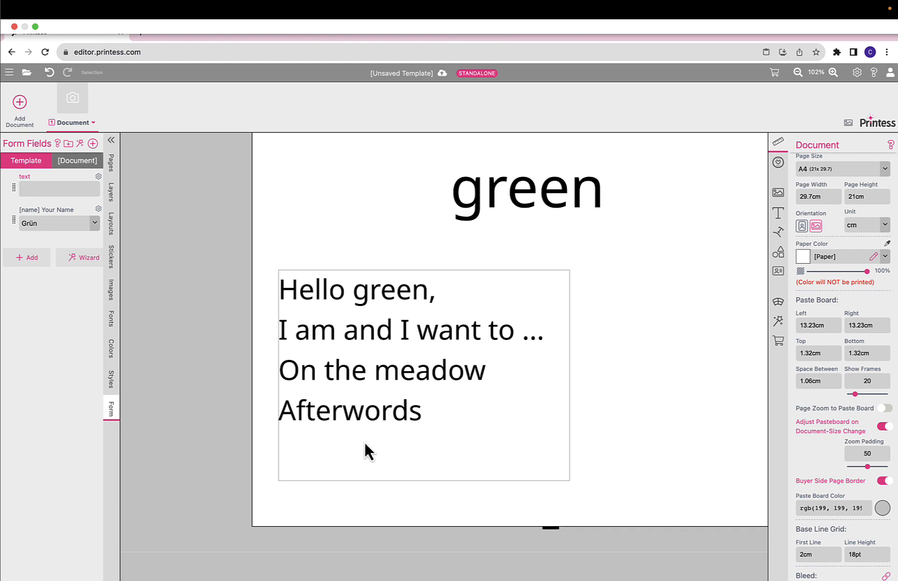
click(56, 191)
text(sds)
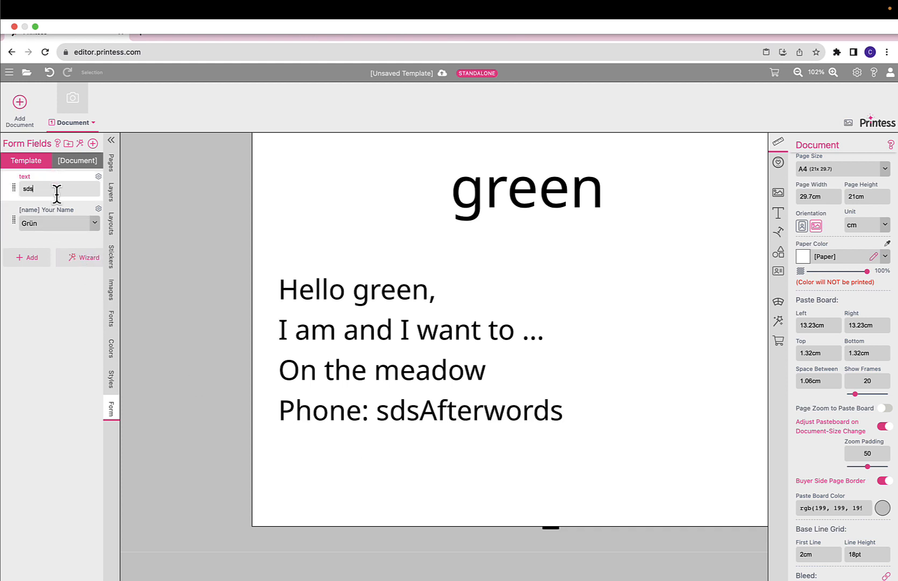